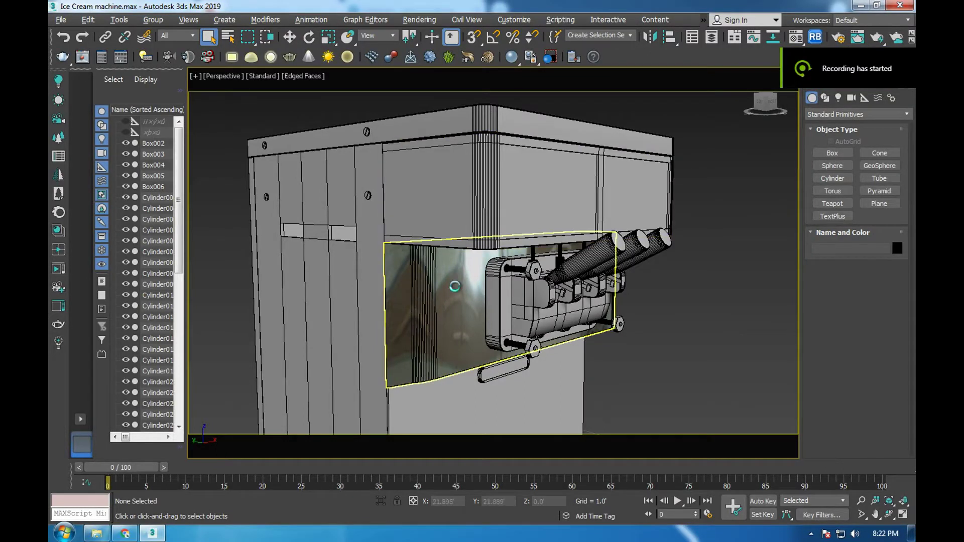
- Select panel Object007 with Move, frame the lower cabinet, and open the project folder
left_click(455, 286)
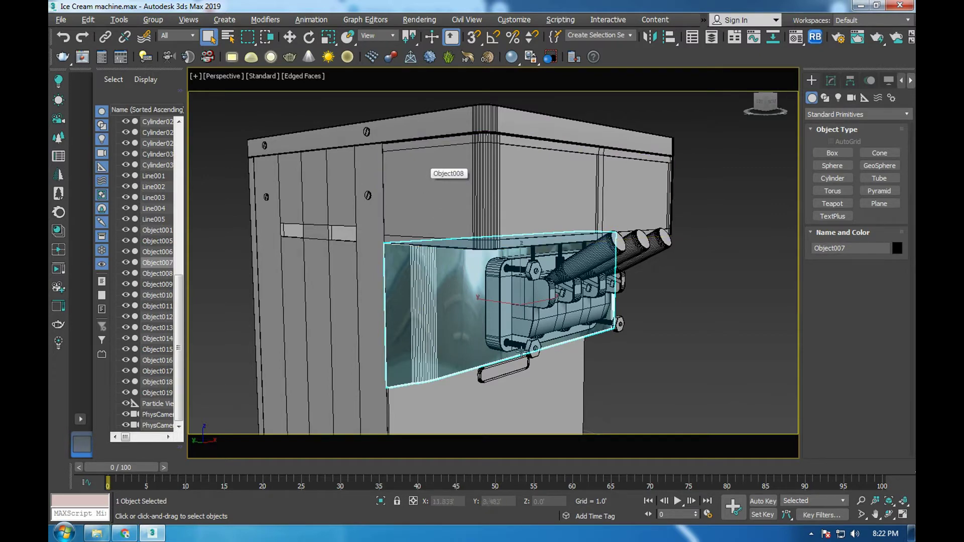
key("w")
scroll(477, 241, "down", 8)
middle_click_drag(480, 341, 480, 256)
scroll(480, 255, "up", 5)
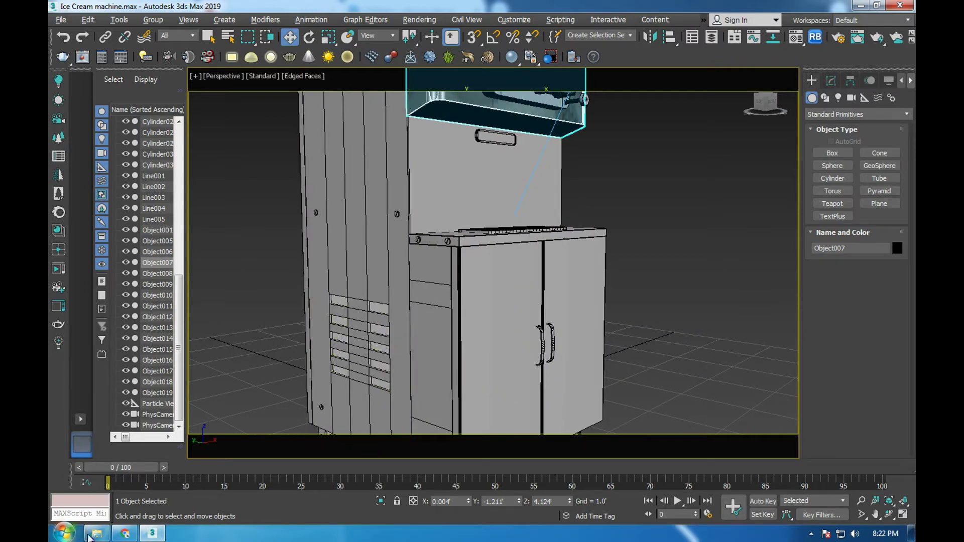
left_click(96, 533)
- Preview the reference photo rescmim8-900 from the Ice Cream machine folder
double_click(271, 88)
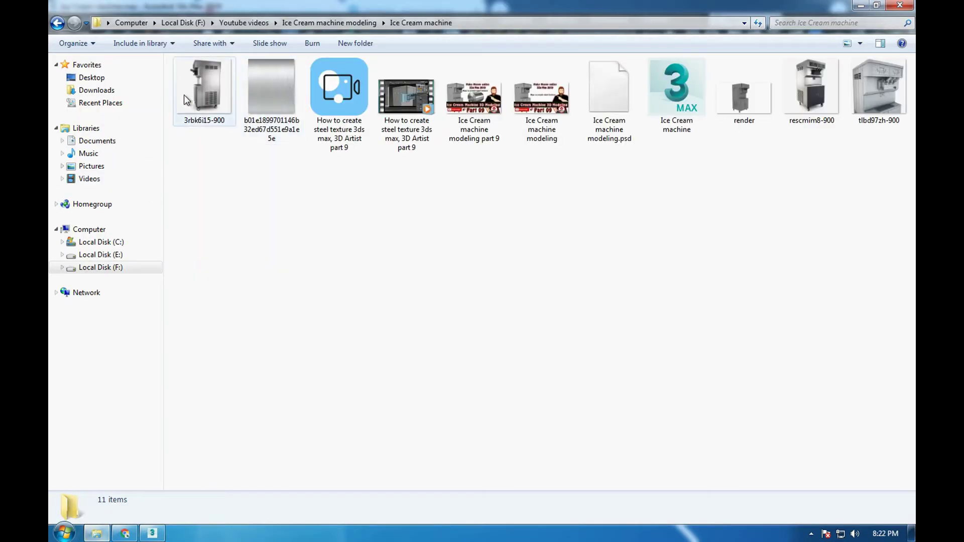
right_click(826, 99)
left_click(827, 106)
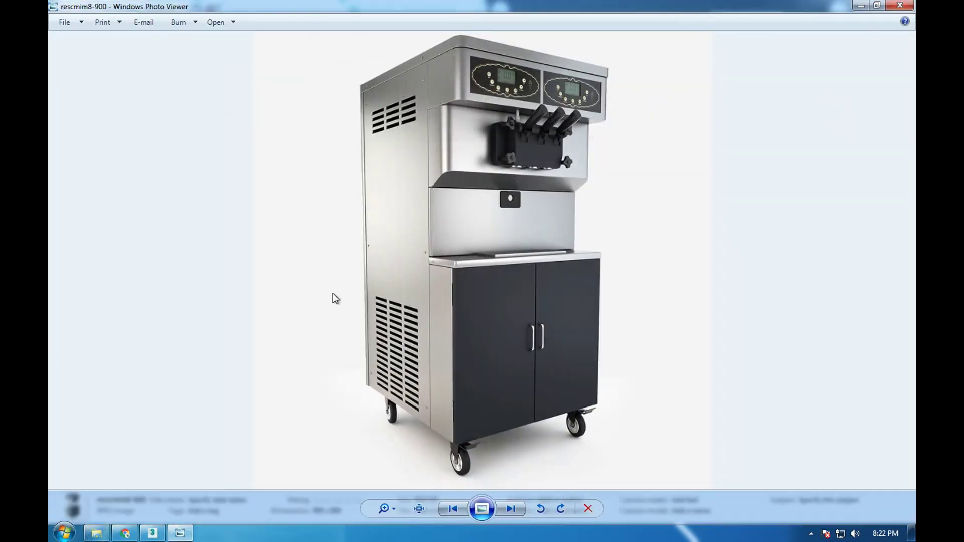
- Zoom the photo onto the dispenser, then return to 3ds Max and reselect the housing panel
scroll(490, 161, "up", 3)
scroll(310, 391, "up", 2)
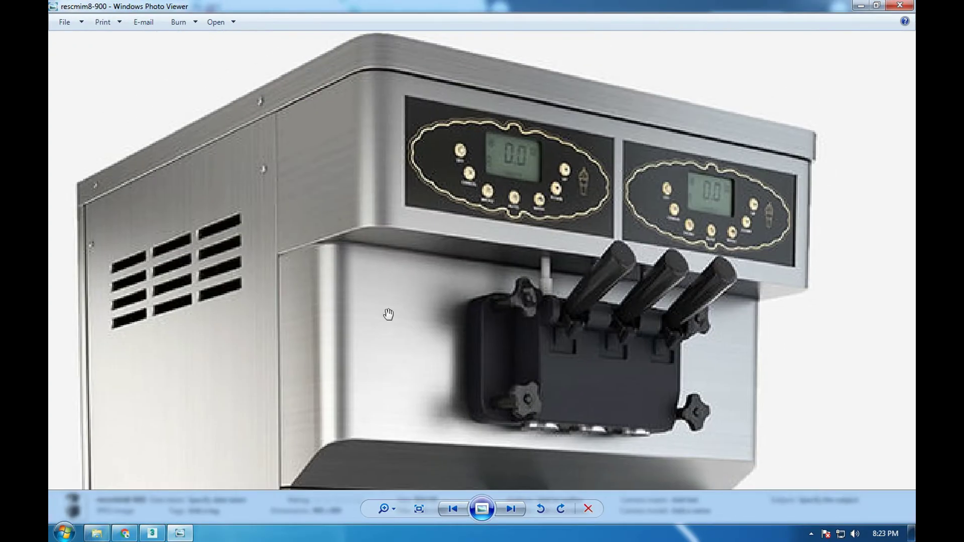
left_click_drag(542, 417, 564, 282)
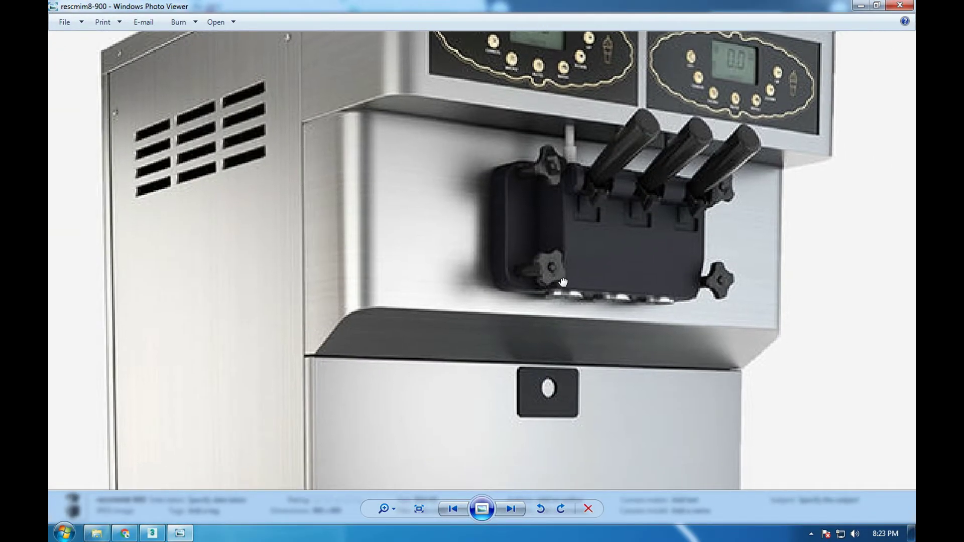
left_click(152, 533)
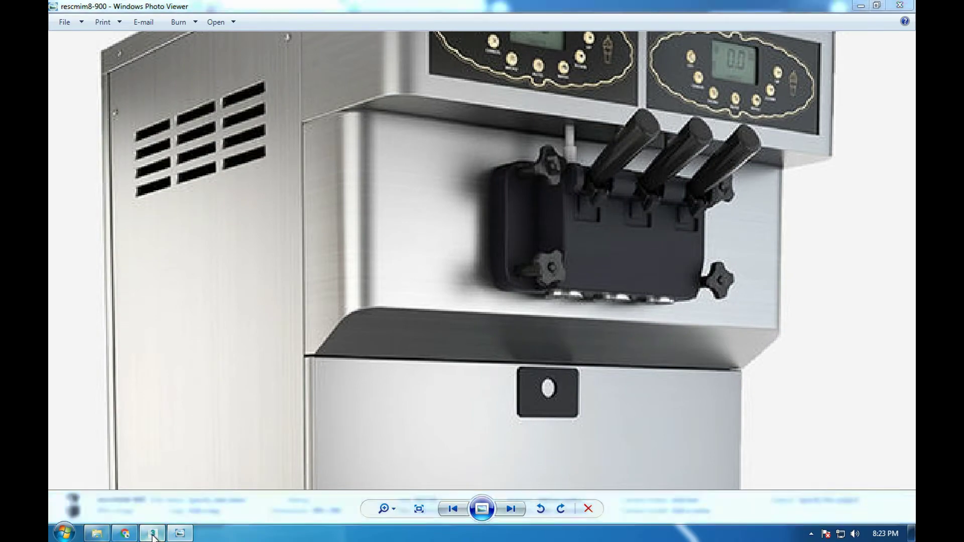
left_click(455, 298)
- Frame the dispenser block and make Material #4 active in the Material Editor
scroll(454, 298, "up", 2)
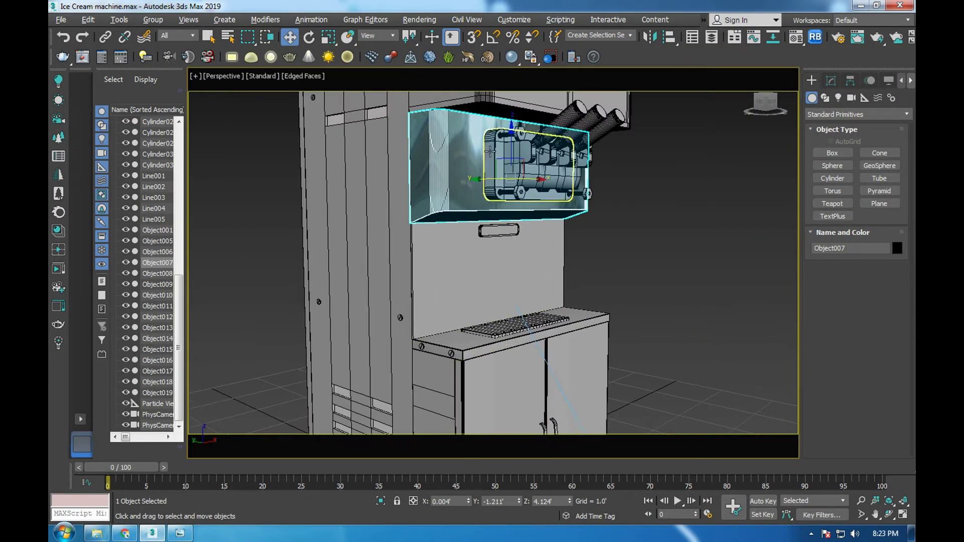
scroll(457, 261, "up", 3)
scroll(461, 236, "up", 3)
scroll(462, 224, "up", 3)
middle_click_drag(462, 224, 397, 247)
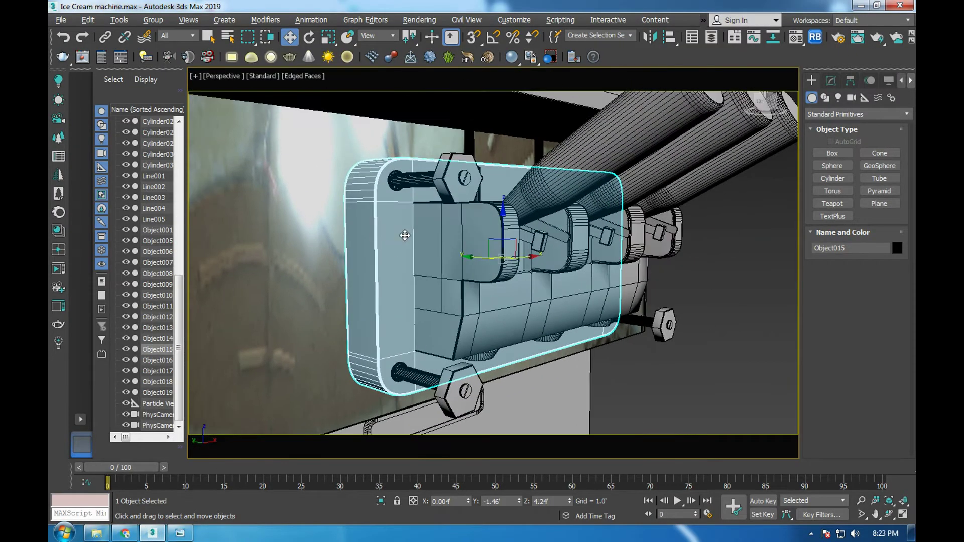
left_click(795, 36)
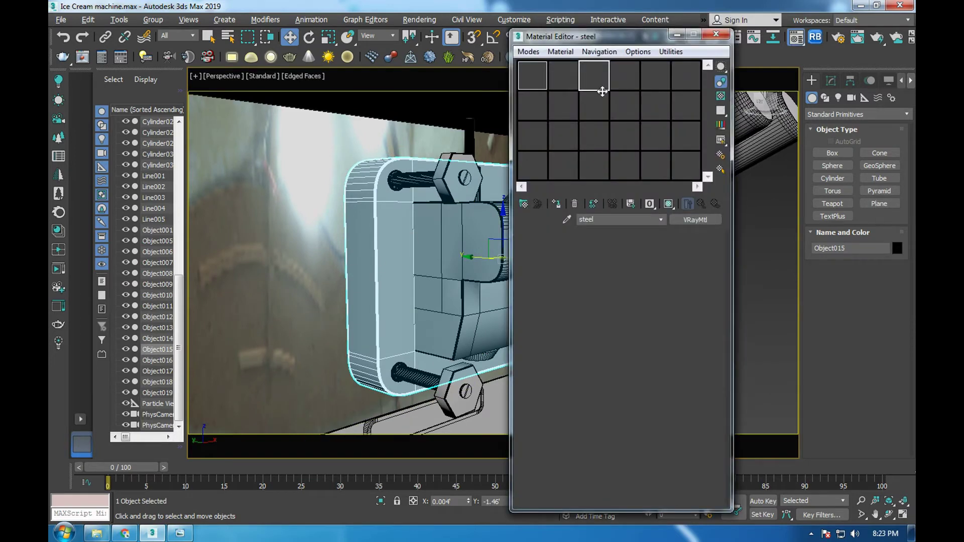
left_click(622, 83)
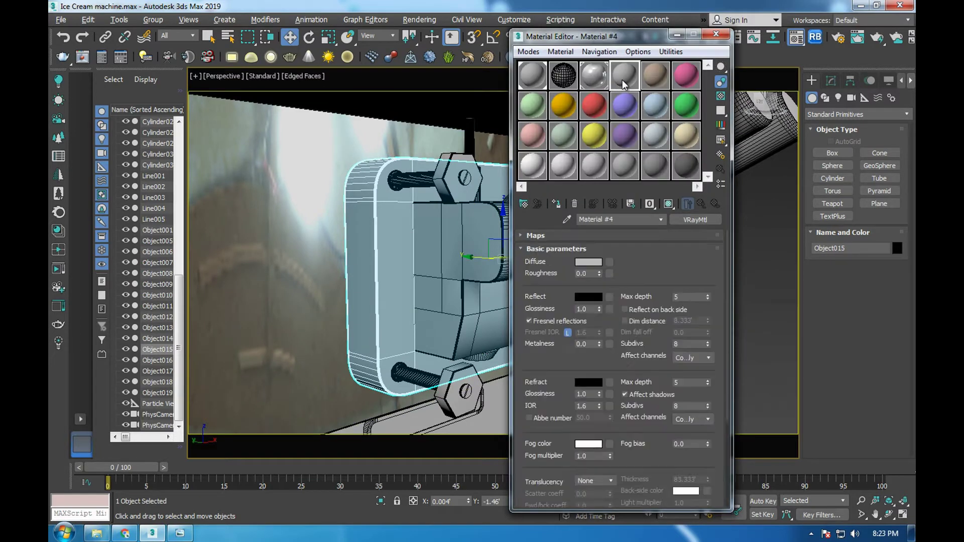
- Set Material #4's diffuse colour to near black
left_click(585, 267)
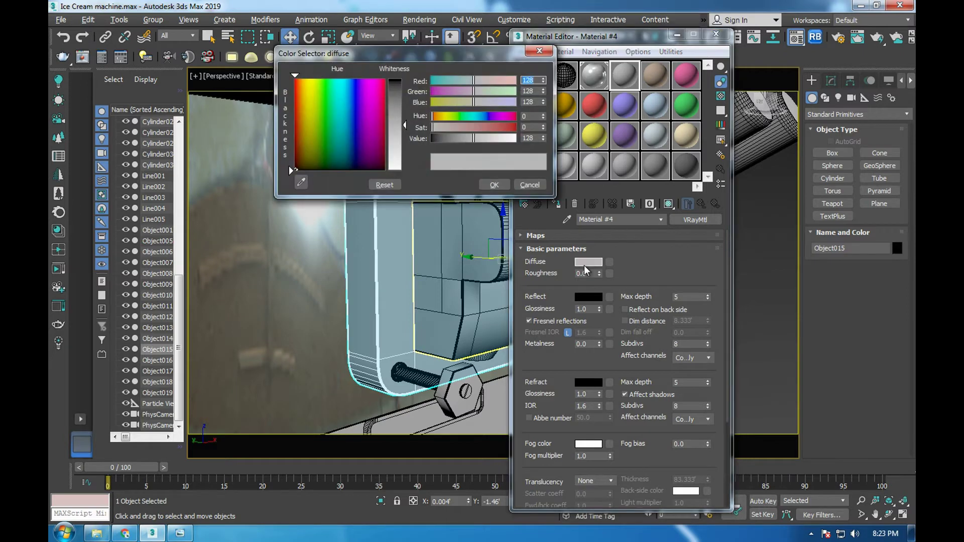
left_click_drag(404, 124, 427, 84)
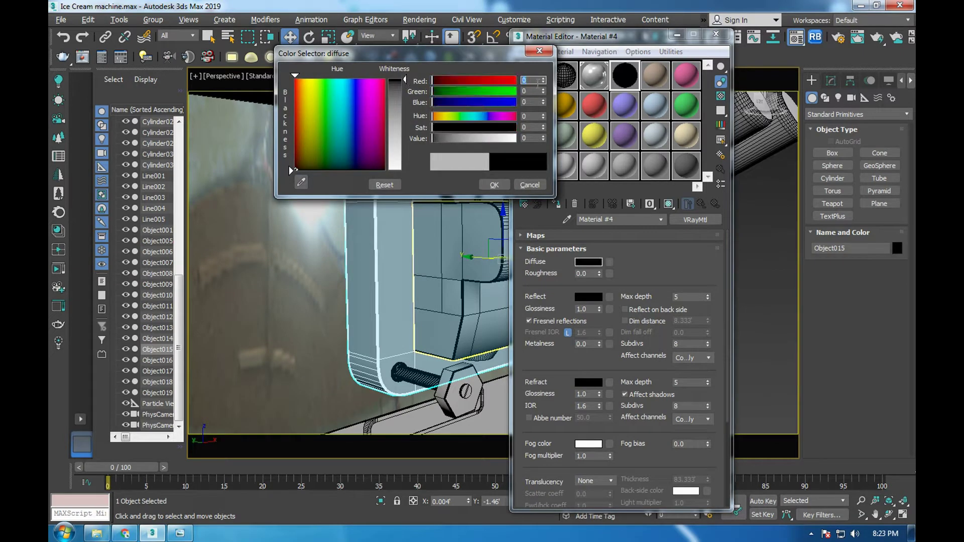
left_click(310, 169)
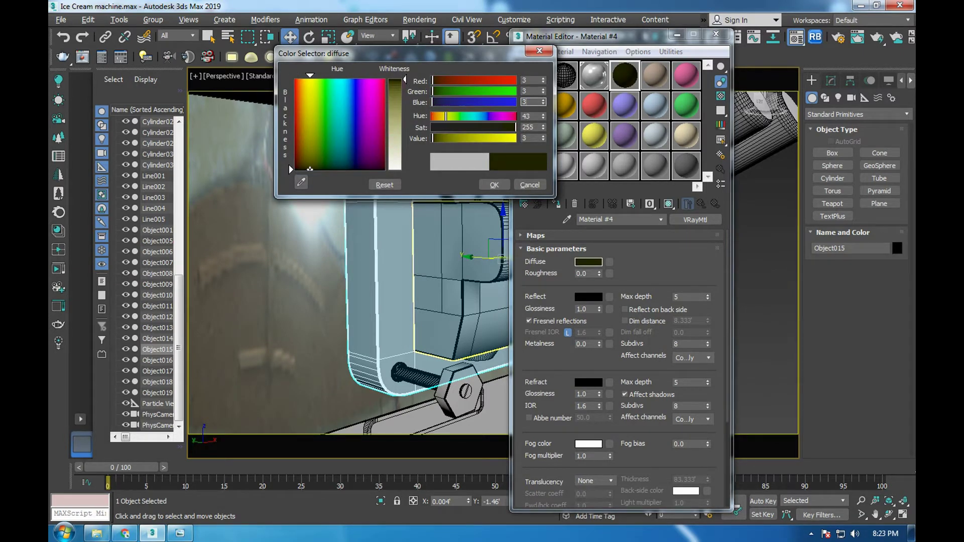
key("Return")
left_click(494, 185)
- Give Material #4 a light grey reflection at 0.6 glossiness and assign it to the dispenser block
left_click(589, 296)
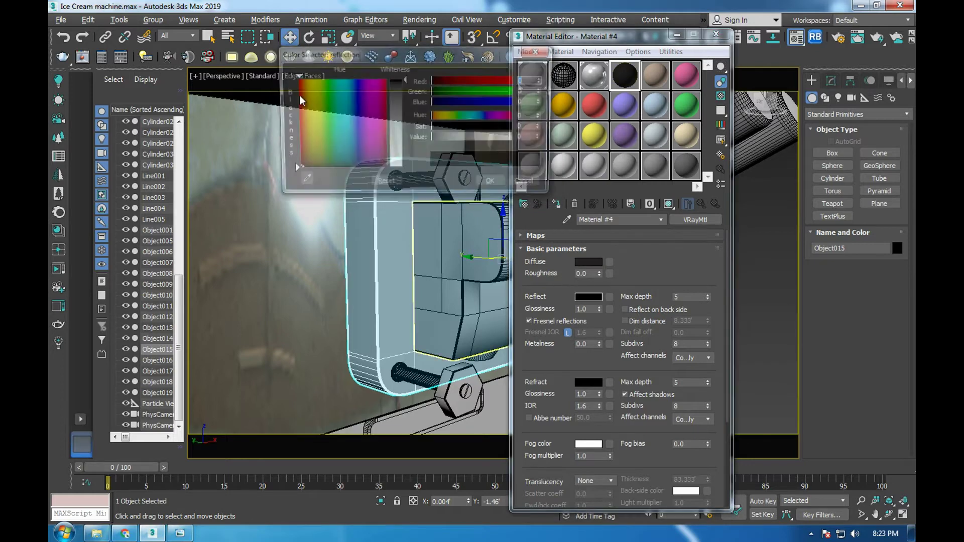
left_click_drag(401, 116, 416, 144)
left_click(494, 185)
type("0.6")
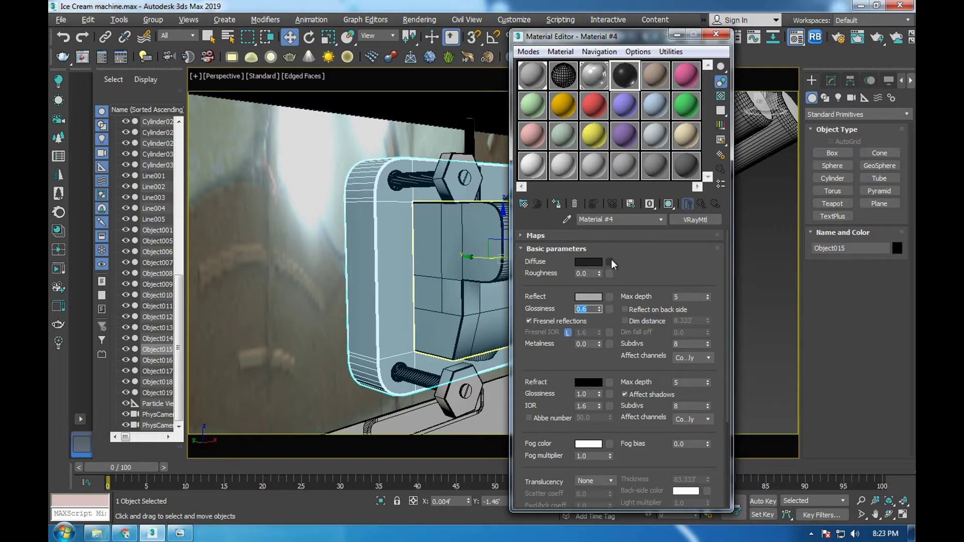
left_click(556, 204)
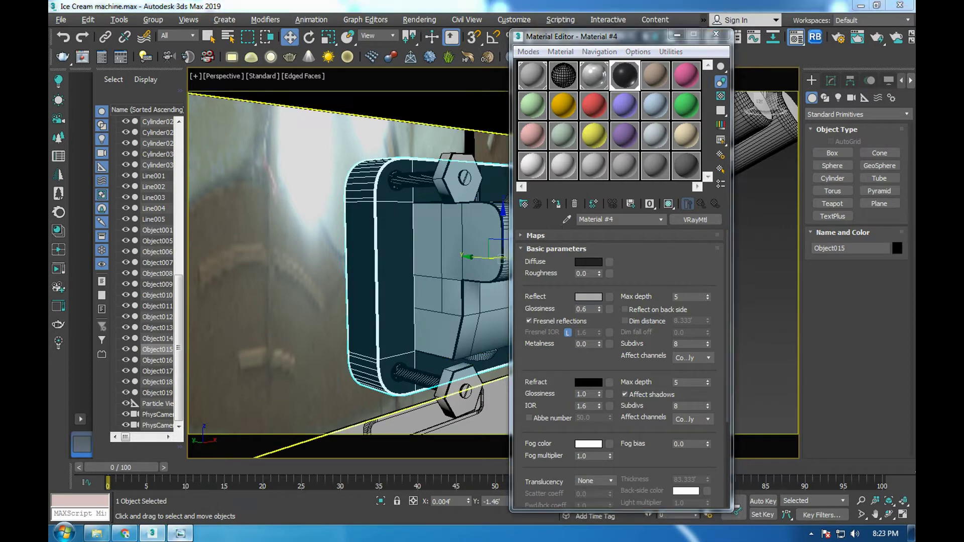
key("alt+Tab")
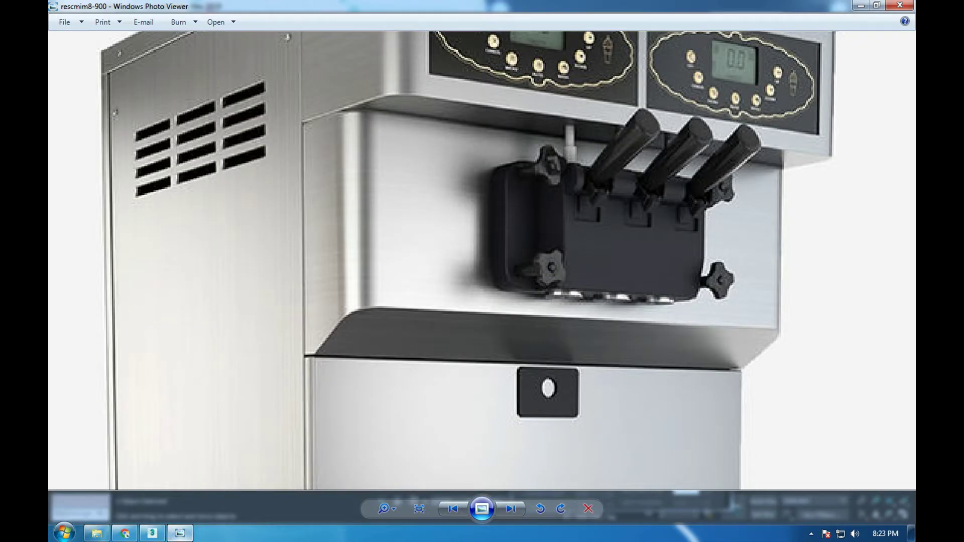
- Assign the dark Material #4 to the front block Object016 and compare with the photo
key("alt+Tab")
scroll(295, 240, "up", 3)
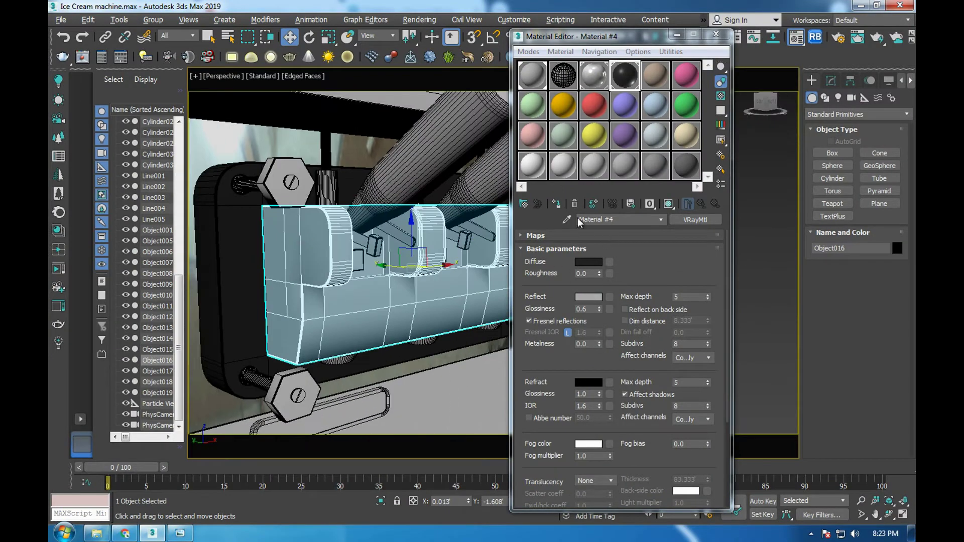
left_click(556, 203)
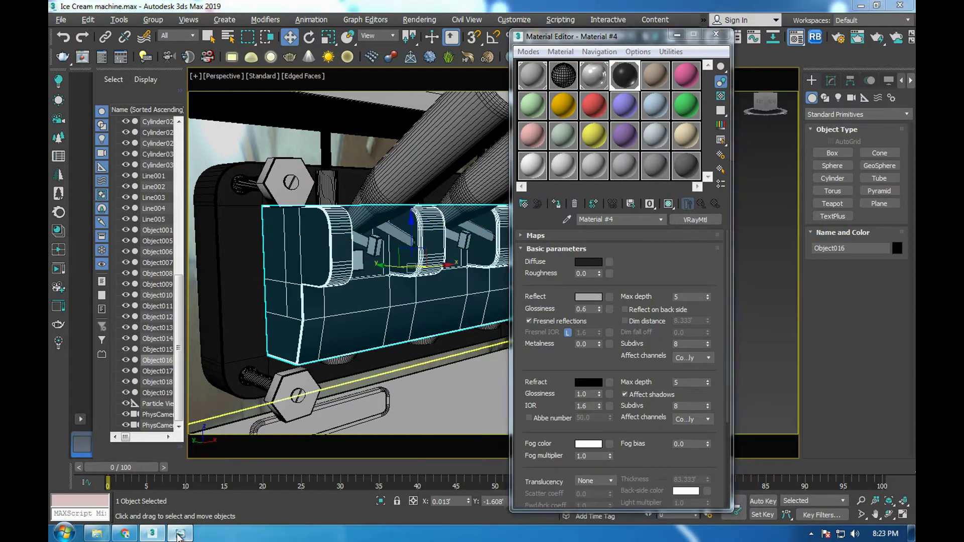
left_click(179, 535)
left_click(179, 535)
- Select the three dispensing handles, Cylinder001 to Cylinder003, in turn
left_click(363, 206)
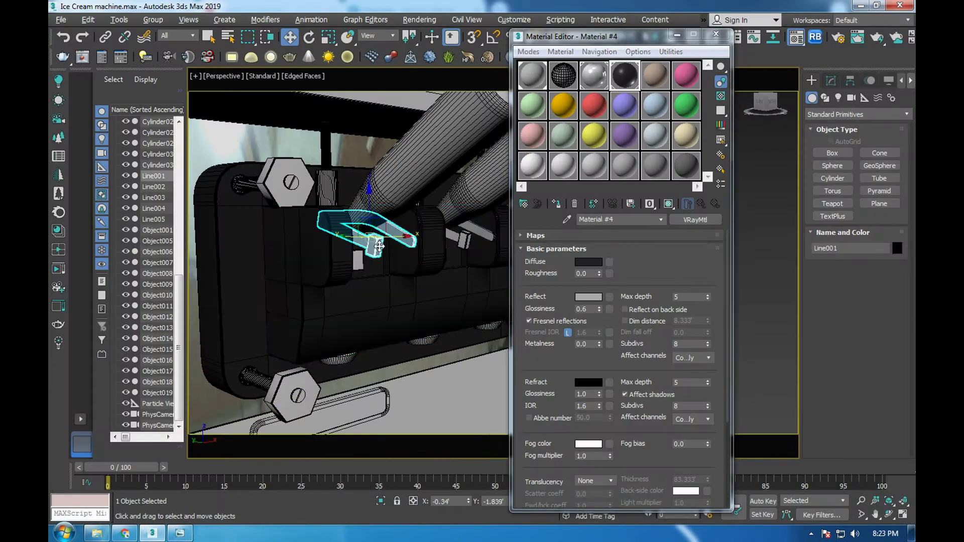
scroll(372, 217, "up", 3)
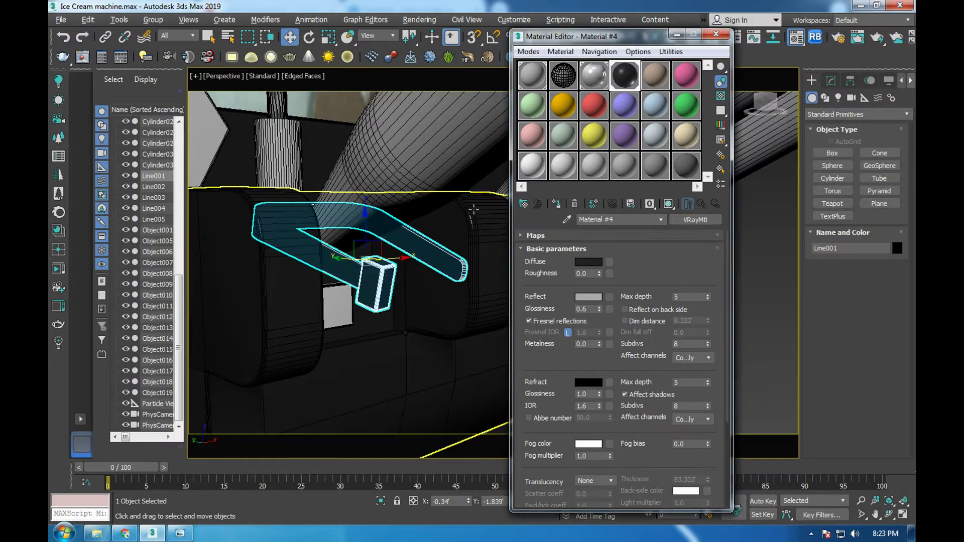
left_click(477, 213)
scroll(334, 243, "down", 5)
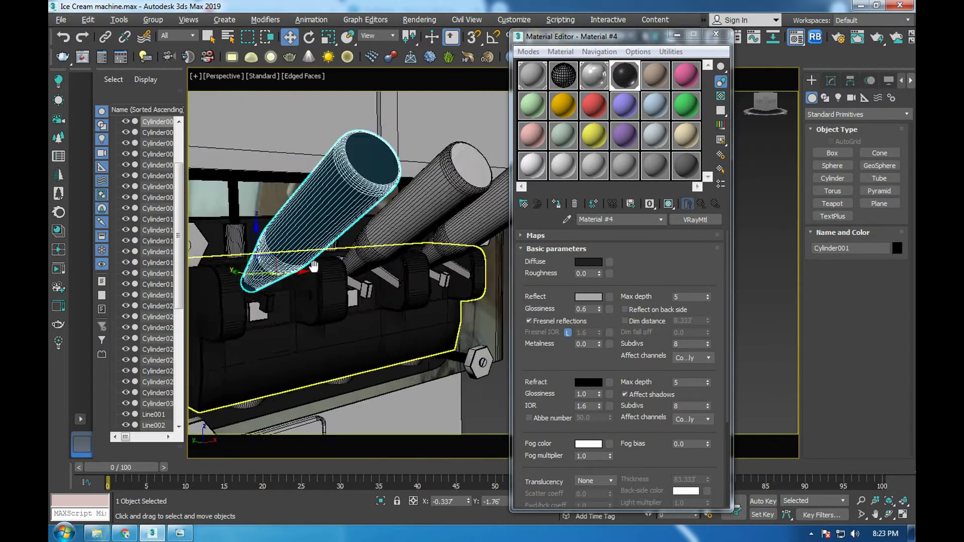
left_click(284, 244)
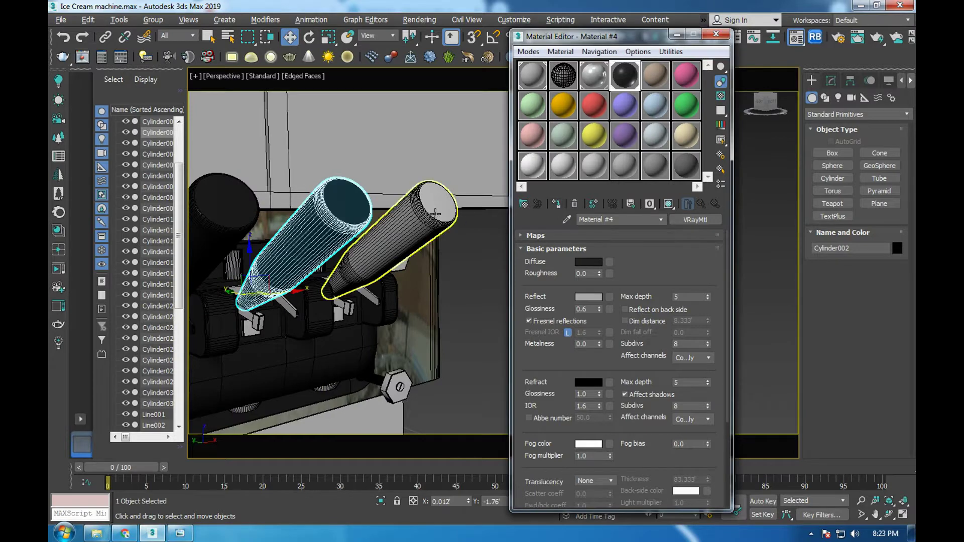
left_click(429, 216)
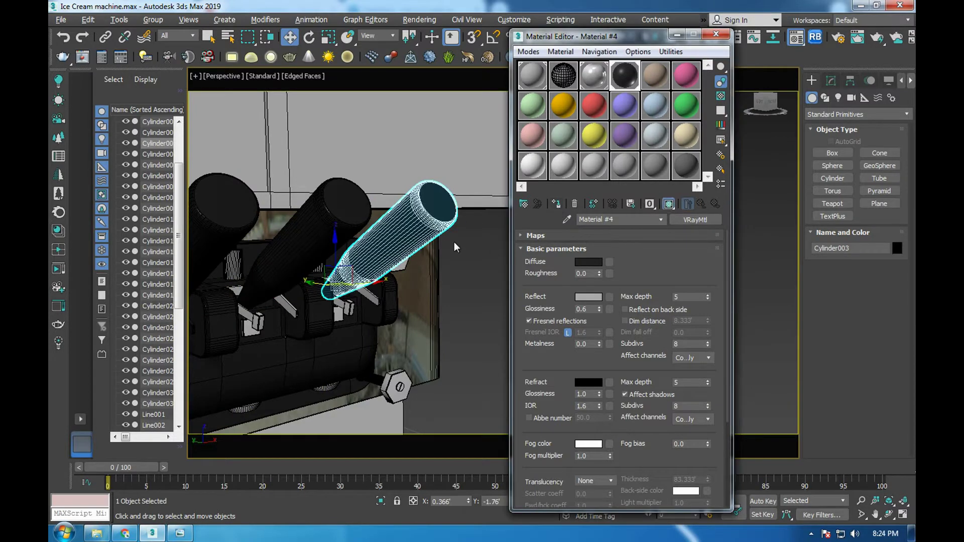
scroll(456, 247, "down", 3)
scroll(380, 263, "up", 5)
- Select the left and right levers, then the small bowl under the dispenser
left_click(281, 241)
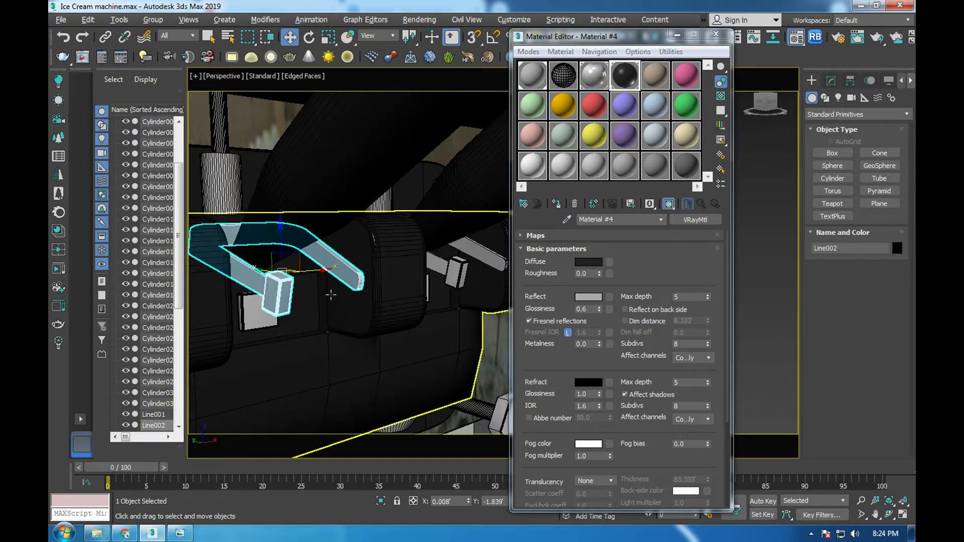
left_click(452, 251, "ctrl")
scroll(421, 246, "down", 5)
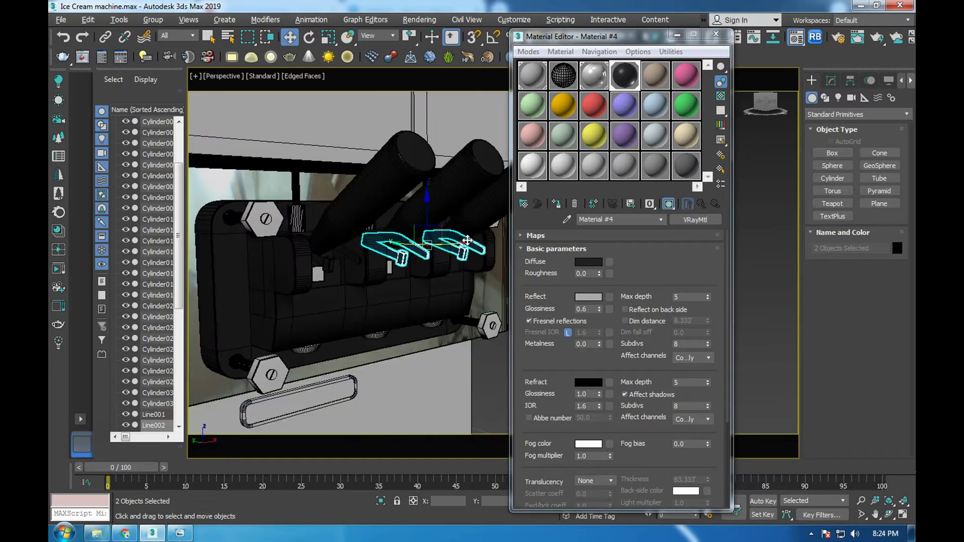
scroll(352, 327, "up", 1)
scroll(328, 379, "up", 5)
scroll(329, 378, "down", 3)
left_click(369, 322)
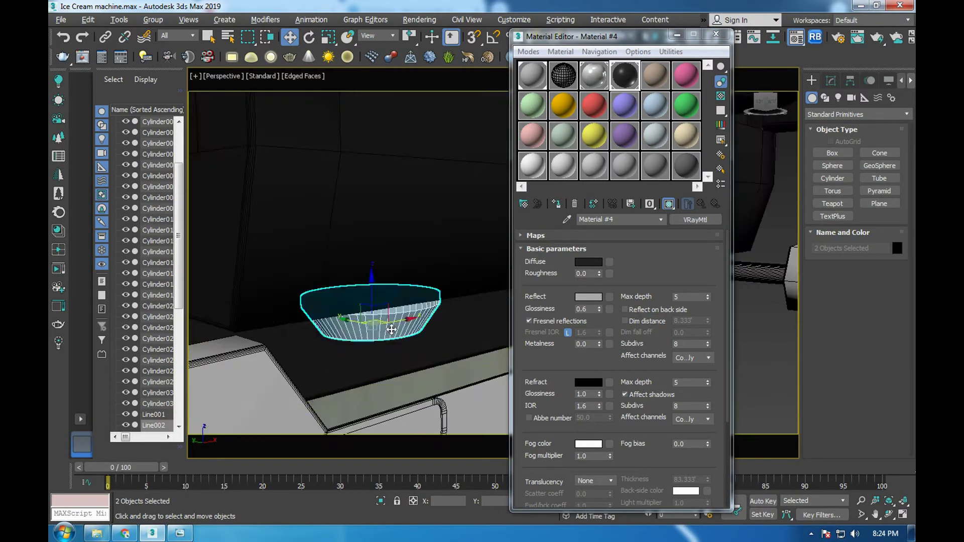
- Assign the steel material to the small bowl, then select and frame both bowls
left_click(594, 76)
left_click(556, 203)
scroll(374, 254, "down", 3)
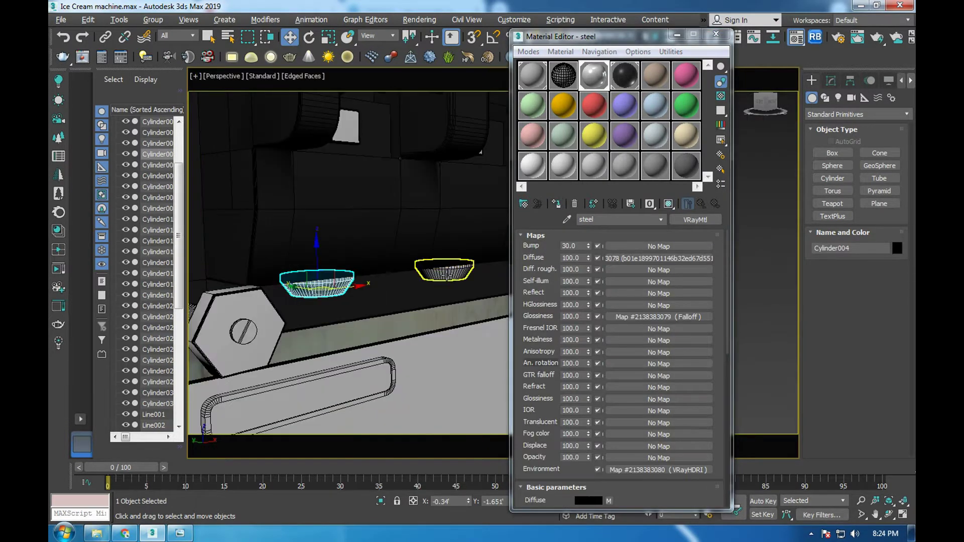
left_click(442, 273)
left_click(421, 262, "ctrl")
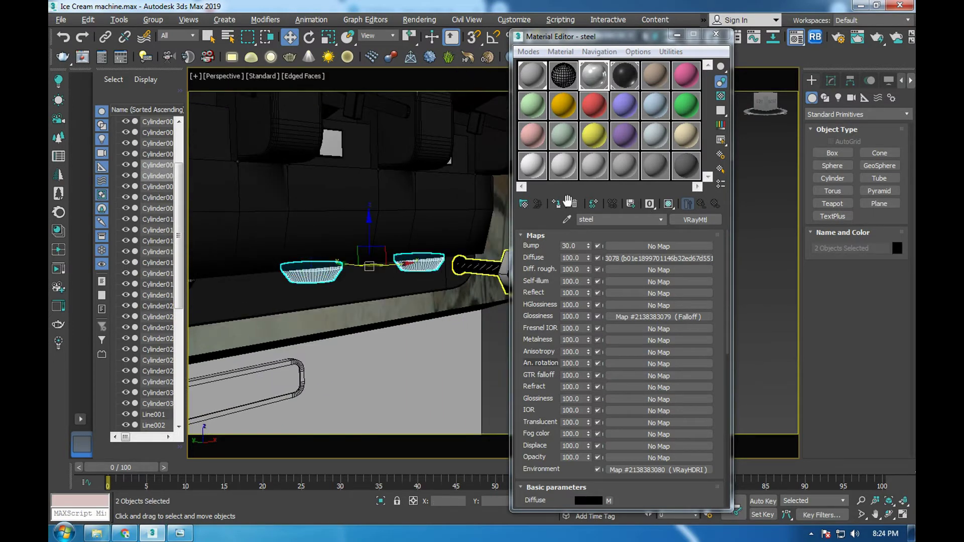
key("z")
- Check the reference photo and orbit the view toward the dispenser handles
left_click(179, 533)
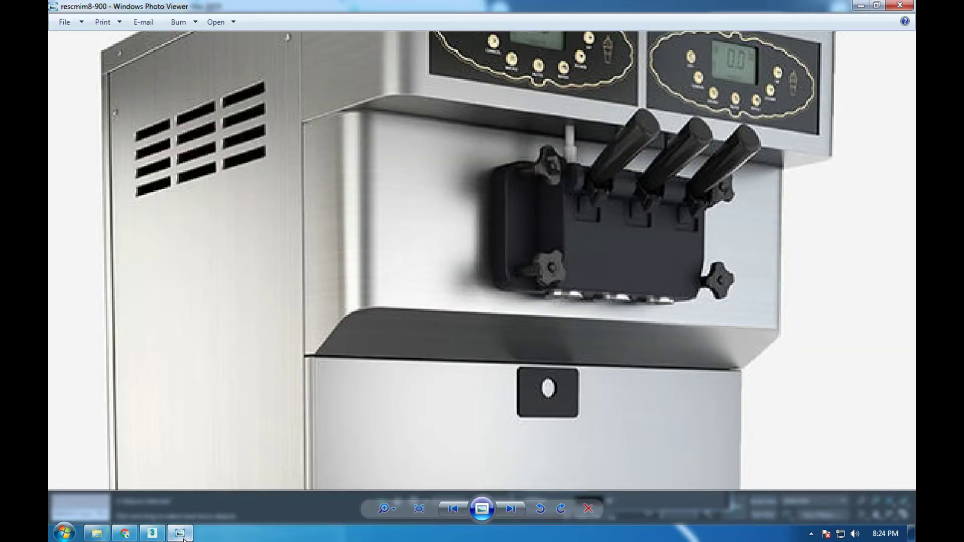
left_click(180, 533)
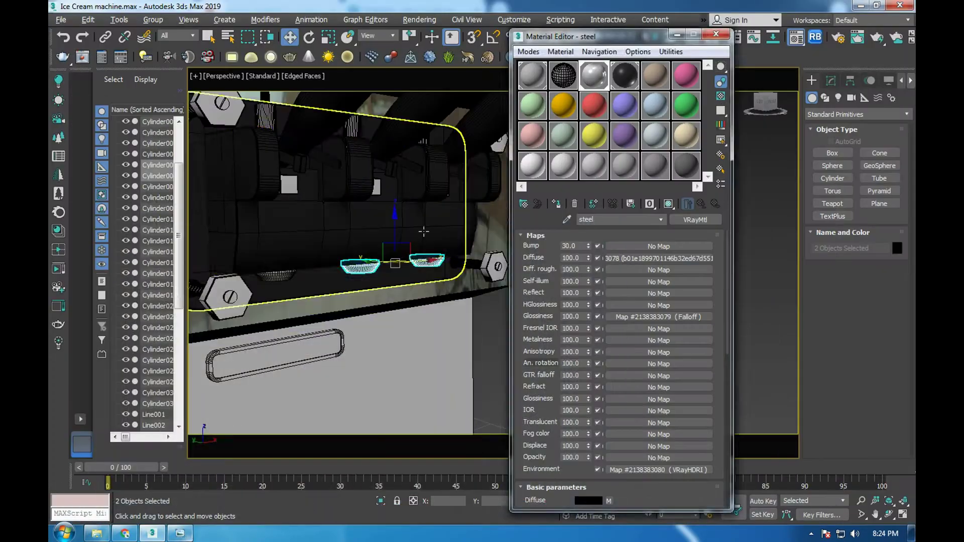
scroll(389, 201, "down", 3)
scroll(389, 189, "up", 5)
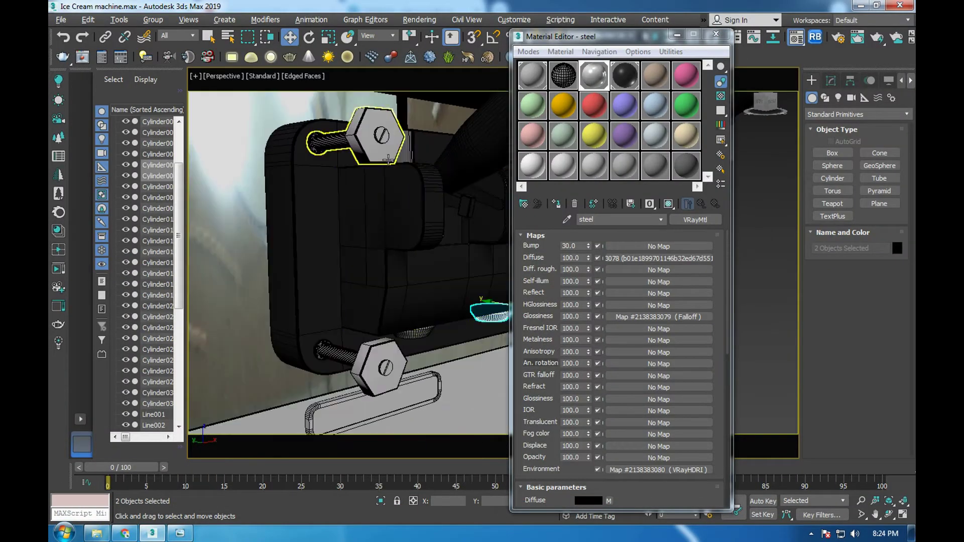
mouse_move(322, 342)
middle_mouse_down("alt")
mouse_move(295, 242)
mouse_move(311, 216)
middle_mouse_up("alt")
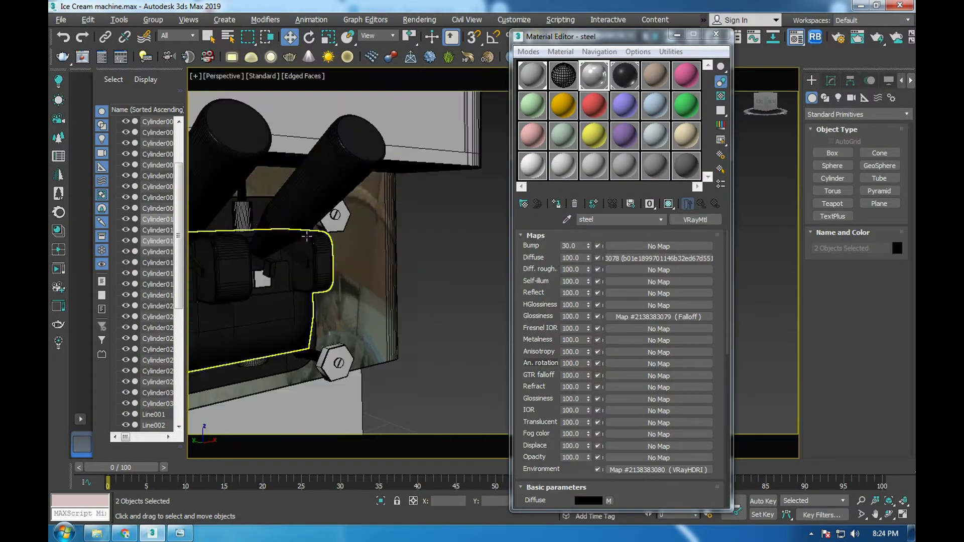
- Select two hex bolts and give them the black Material #4
left_click(312, 215)
left_click(338, 361, "ctrl")
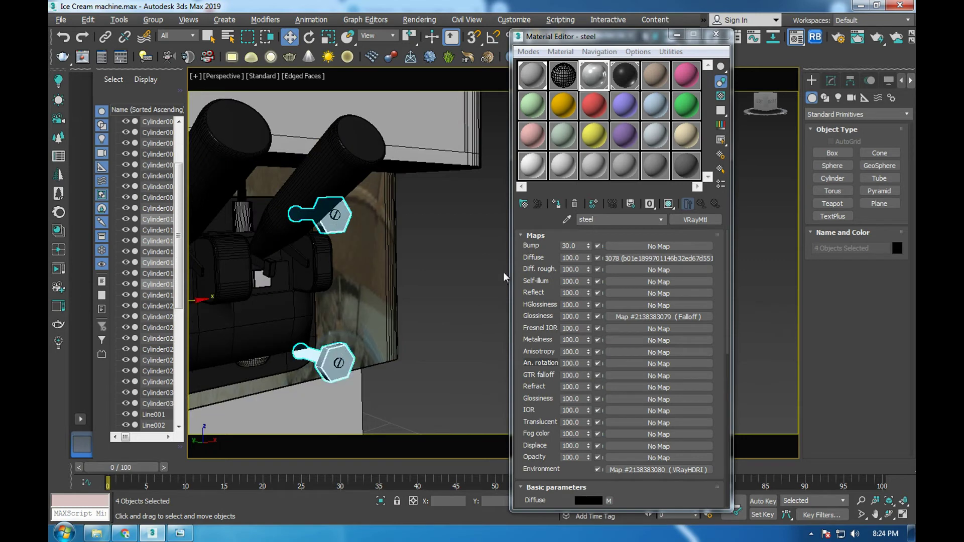
left_click(557, 204)
left_click(618, 80)
left_click(556, 203)
- Give the upper bolt, another bolt and the round disc the steel material
middle_click_drag(321, 226, 387, 226, "alt")
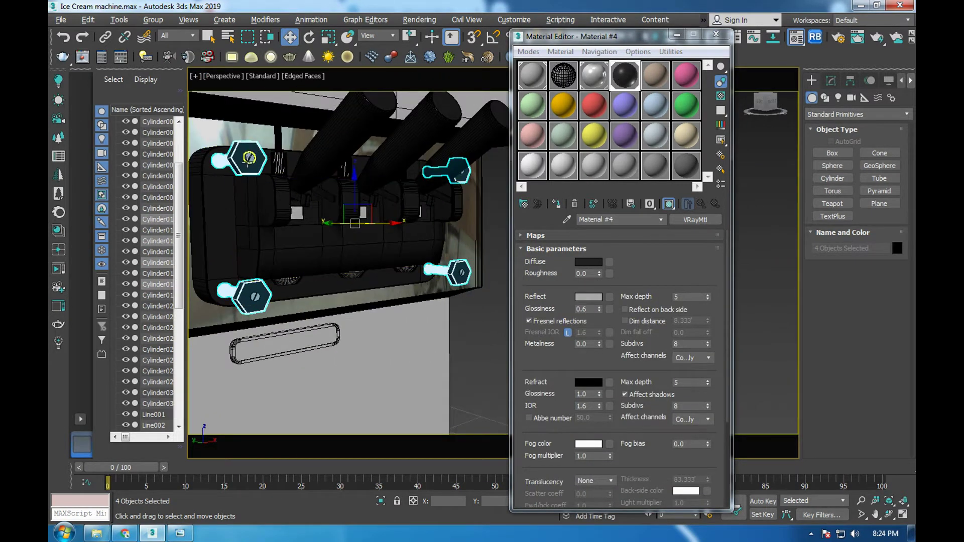
scroll(442, 171, "up", 3)
left_click(457, 166)
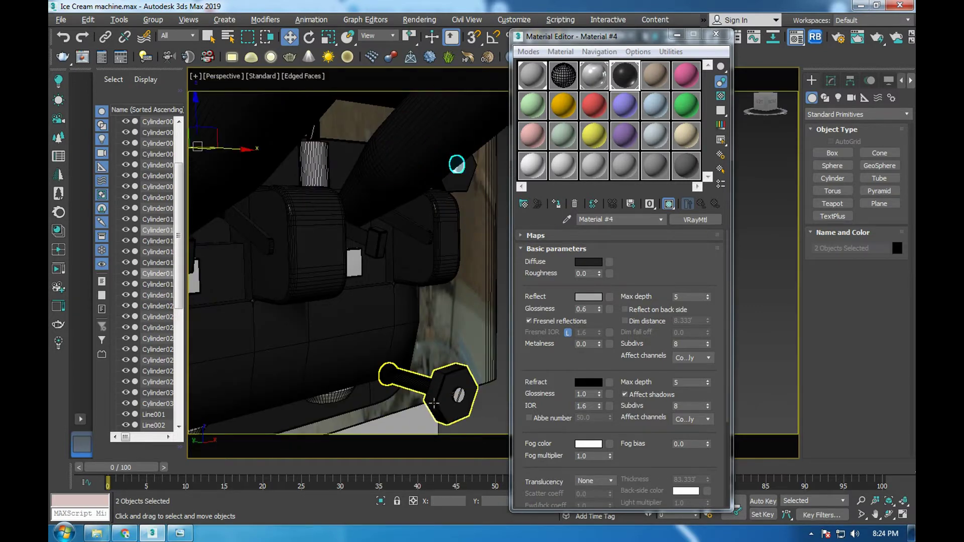
left_click(434, 402, "ctrl")
scroll(351, 251, "down", 3)
scroll(259, 144, "up", 5)
left_click(258, 144, "ctrl")
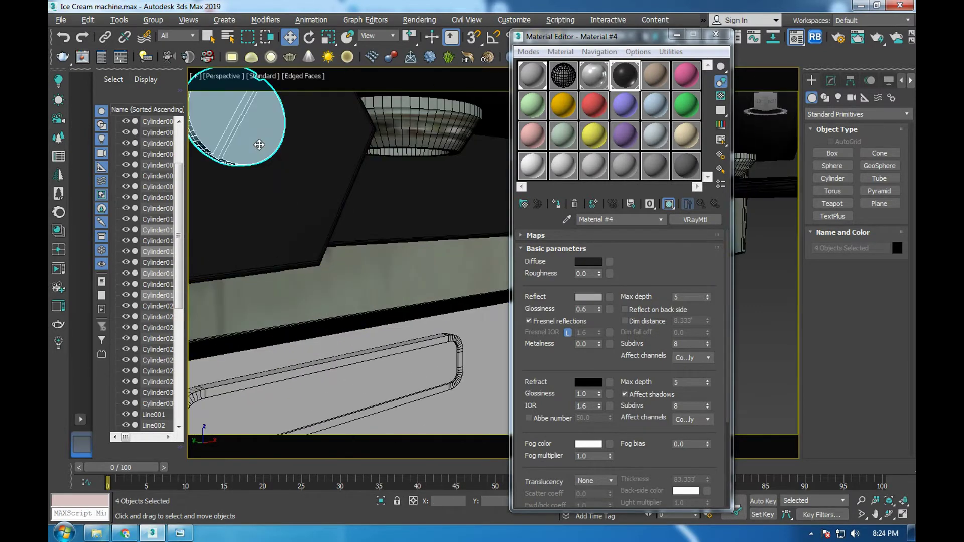
left_click(593, 75)
left_click(556, 204)
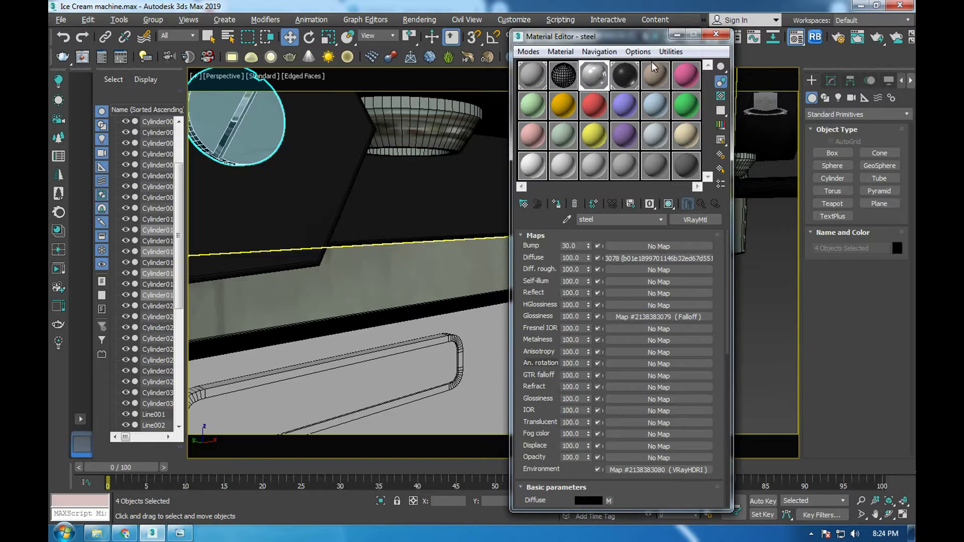
left_click(717, 33)
scroll(508, 317, "down", 5)
scroll(502, 281, "up", 4)
- Select Box006, the slot below the dispenser, and assign it the black Material #4
scroll(499, 280, "down", 1)
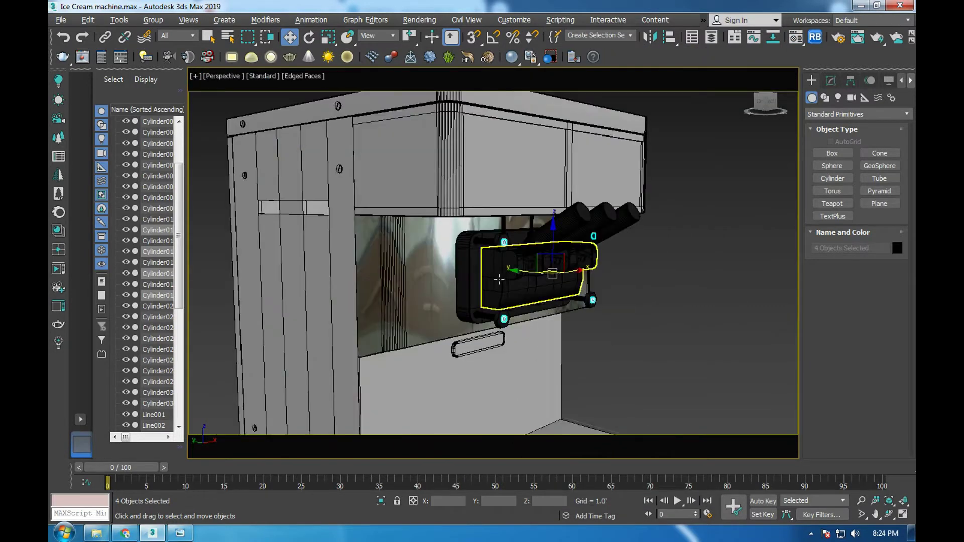
scroll(499, 279, "down", 3)
scroll(458, 243, "up", 4)
left_click(466, 245)
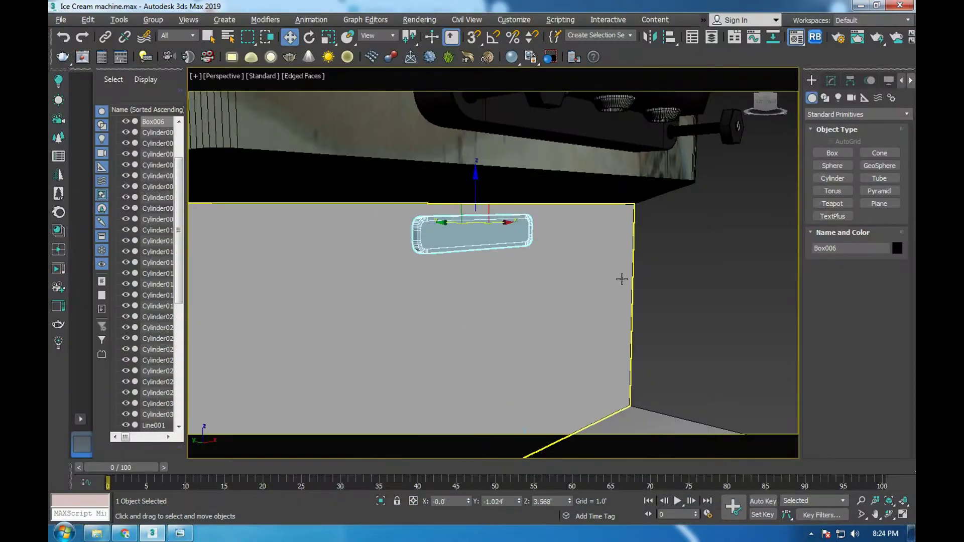
key("m")
left_click(561, 202)
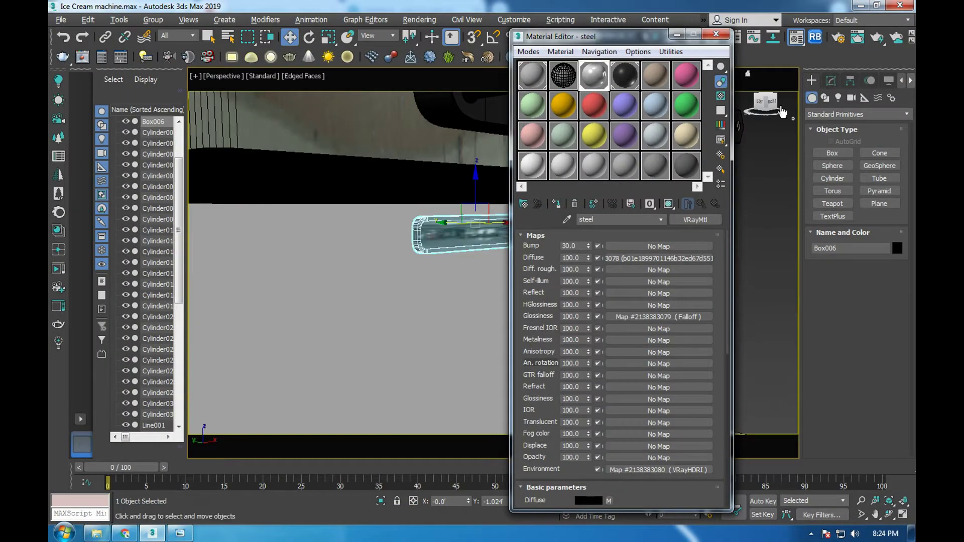
left_click(616, 77)
left_click(556, 203)
- At Polygon level, give Box006's front faces the steel material
left_click(831, 80)
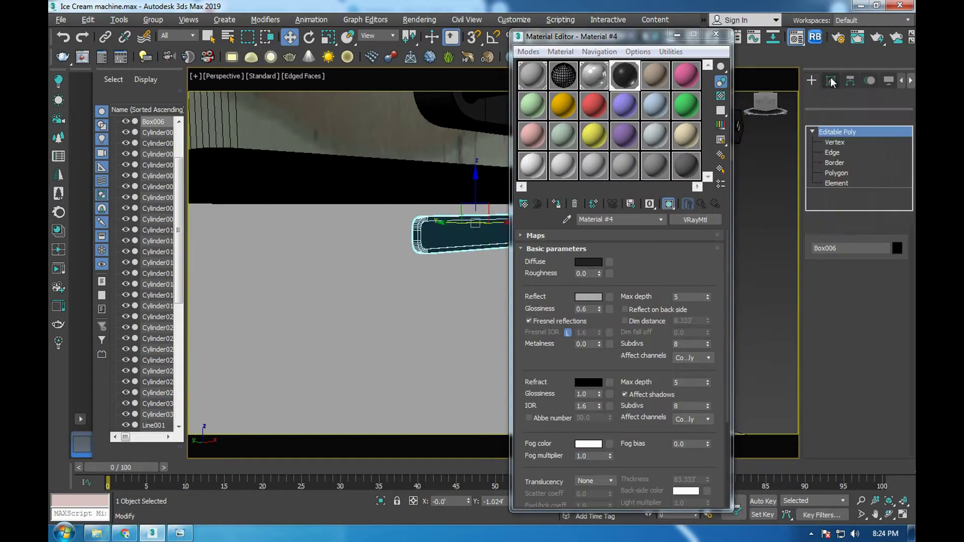
left_click(836, 173)
left_click(471, 246)
left_click(591, 69)
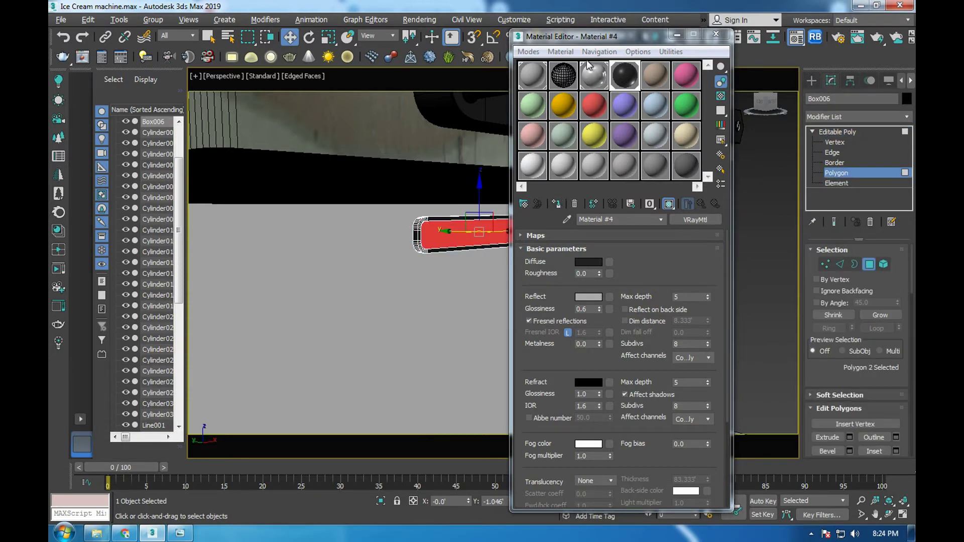
left_click(560, 205)
left_click(716, 34)
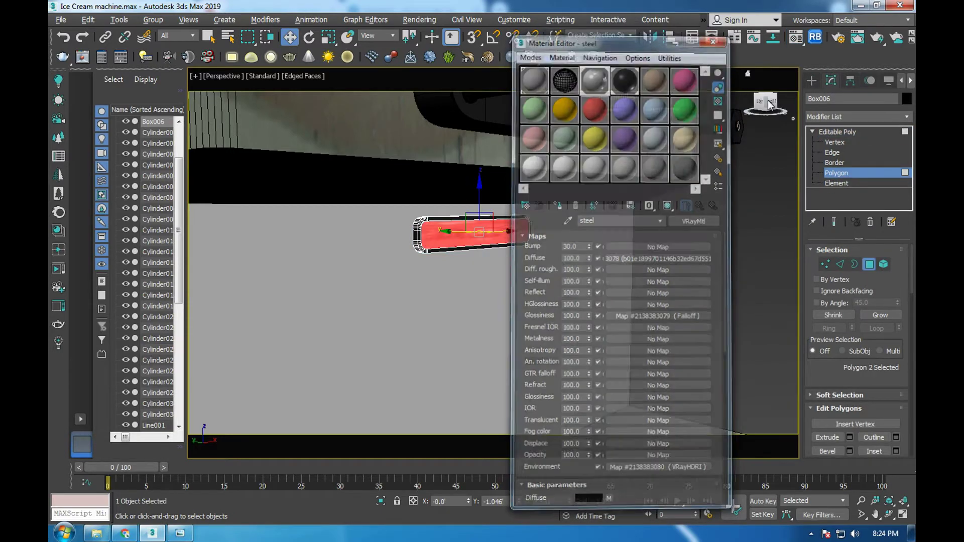
left_click(837, 131)
- Compare the finished slot against the reference photo in Windows Photo Viewer
scroll(566, 225, "down", 5)
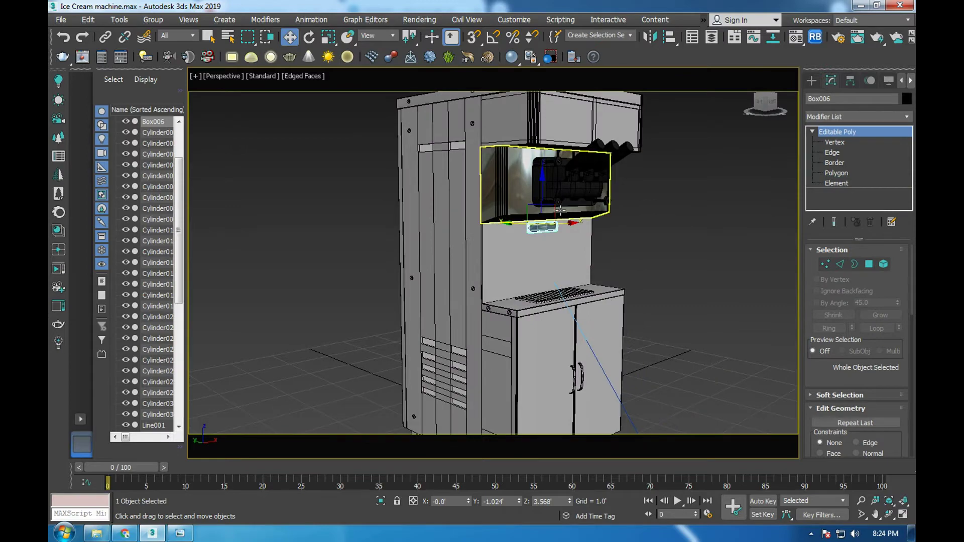
scroll(502, 228, "up", 2)
scroll(498, 228, "up", 3)
left_click(182, 535)
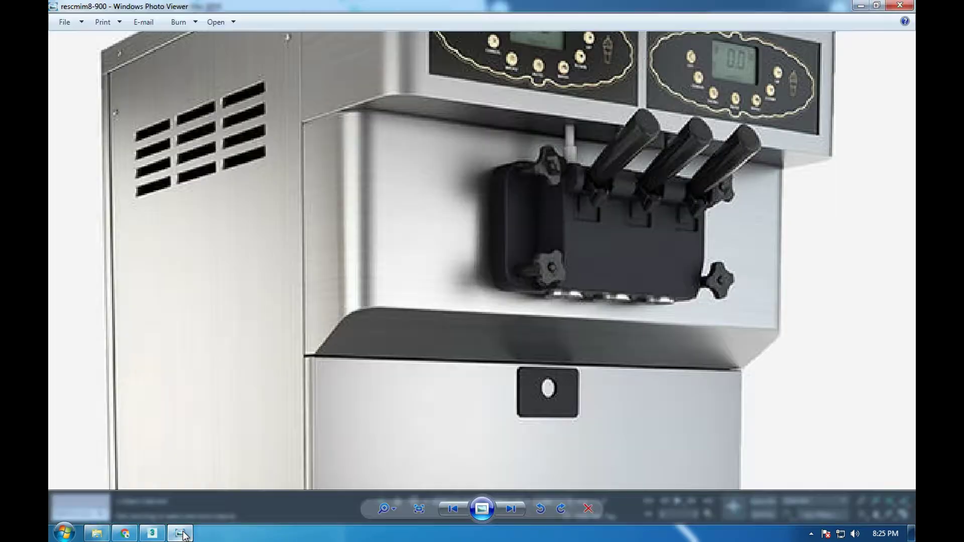
scroll(480, 228, "down", 3)
scroll(482, 227, "down", 2)
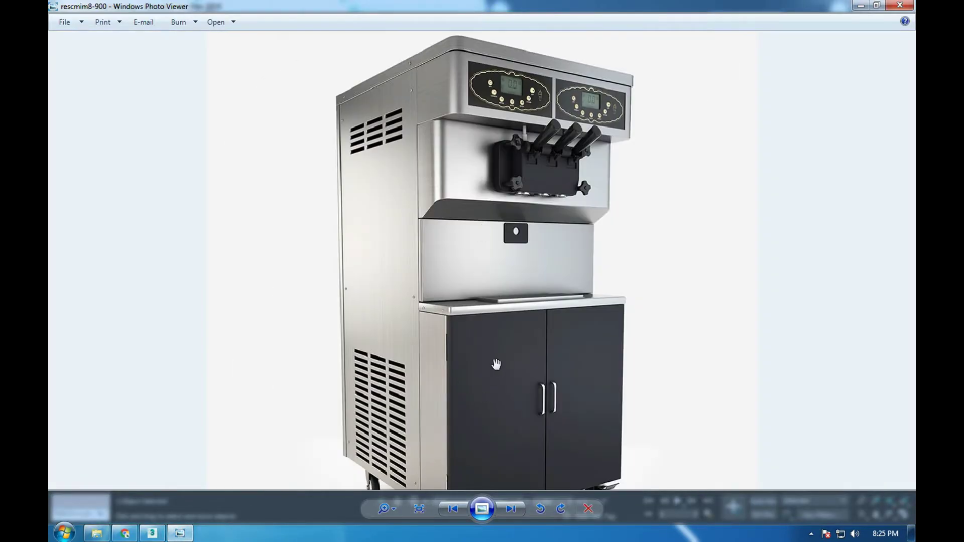
scroll(497, 372, "down", 1)
scroll(499, 384, "up", 1)
- Give the cabinet door and its handle the black Material #4
left_click(152, 533)
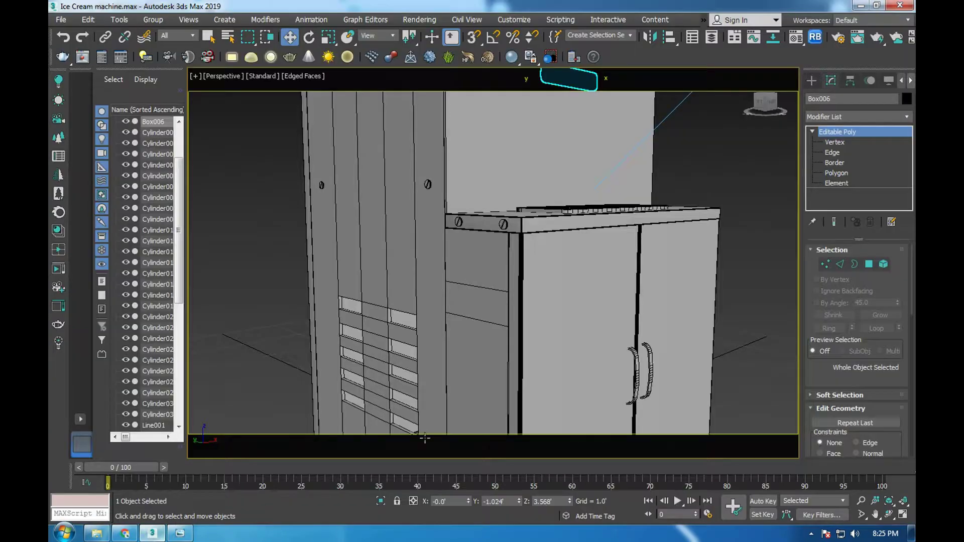
left_click(607, 336)
left_click(640, 328, "ctrl")
key("m")
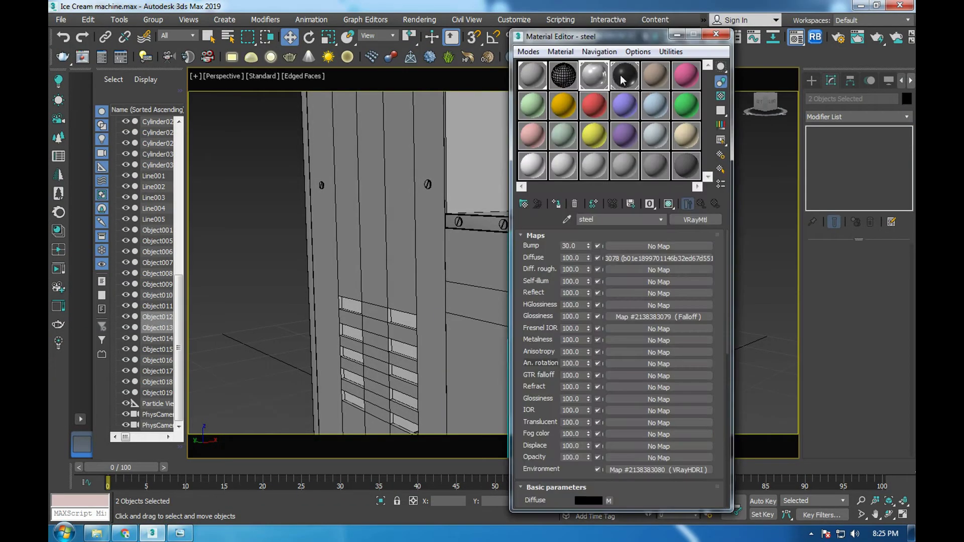
left_click(623, 78)
left_click(715, 34)
- Zoom out and compare the dark cabinet doors with the reference photo
scroll(502, 193, "down", 2)
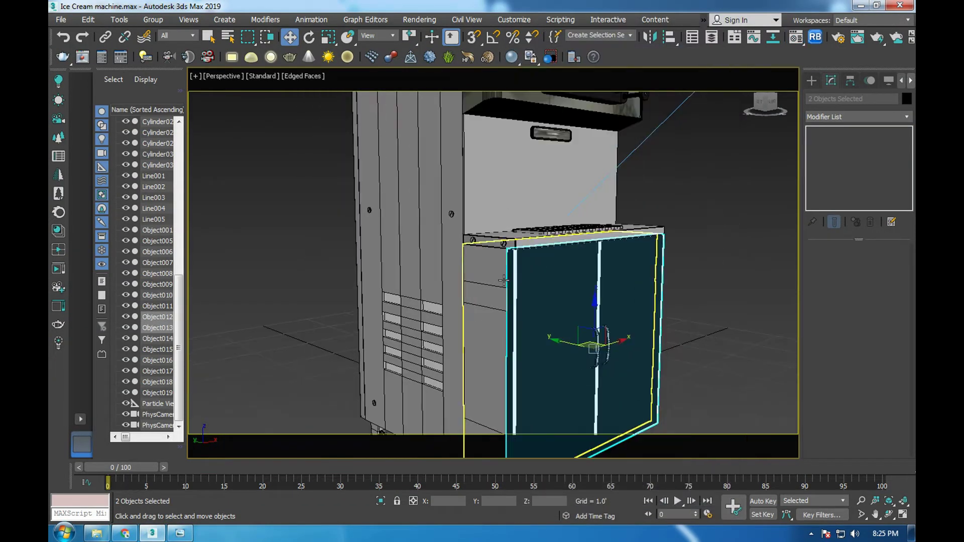
scroll(502, 193, "down", 2)
scroll(502, 193, "down", 3)
scroll(502, 193, "down", 2)
scroll(502, 194, "up", 5)
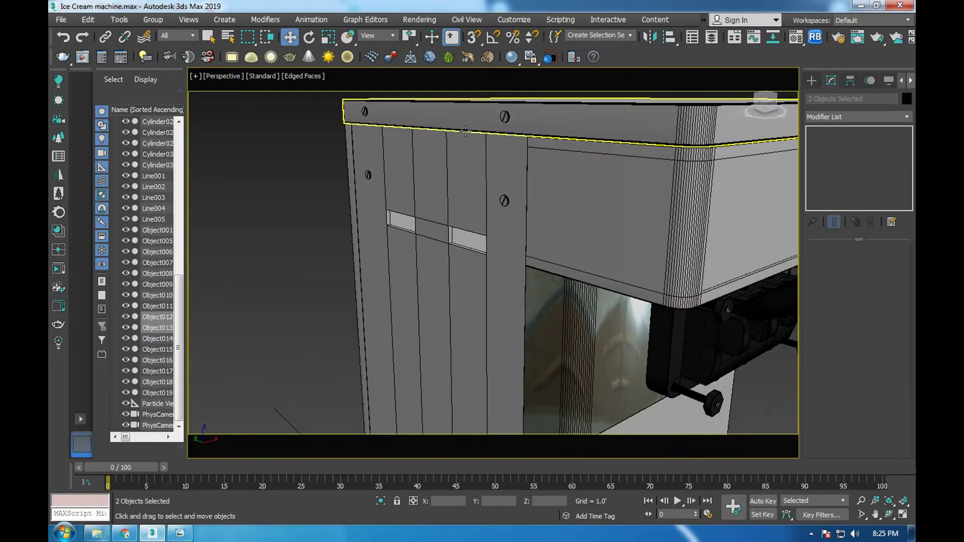
left_click(180, 534)
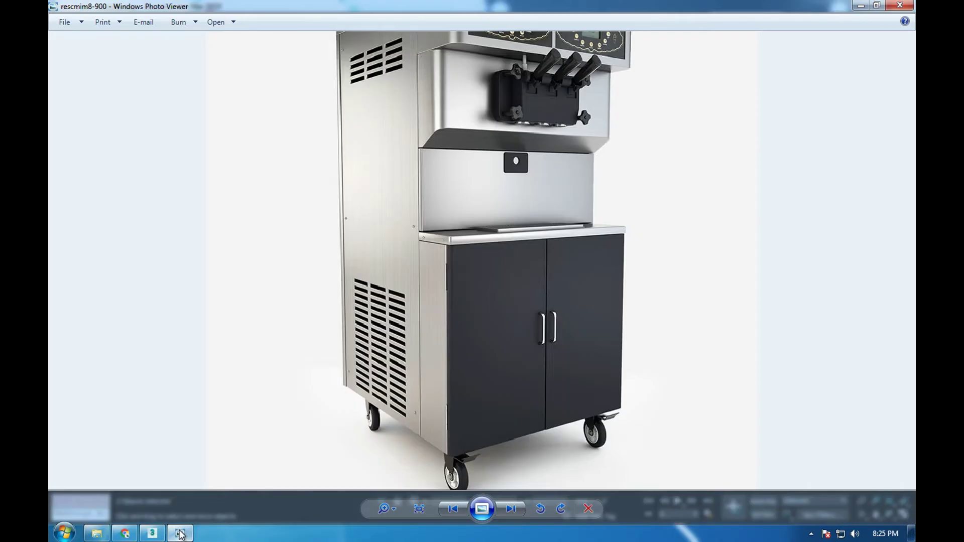
left_click(180, 534)
- Maximize the left view and region-select the machine's body parts
key("alt+w")
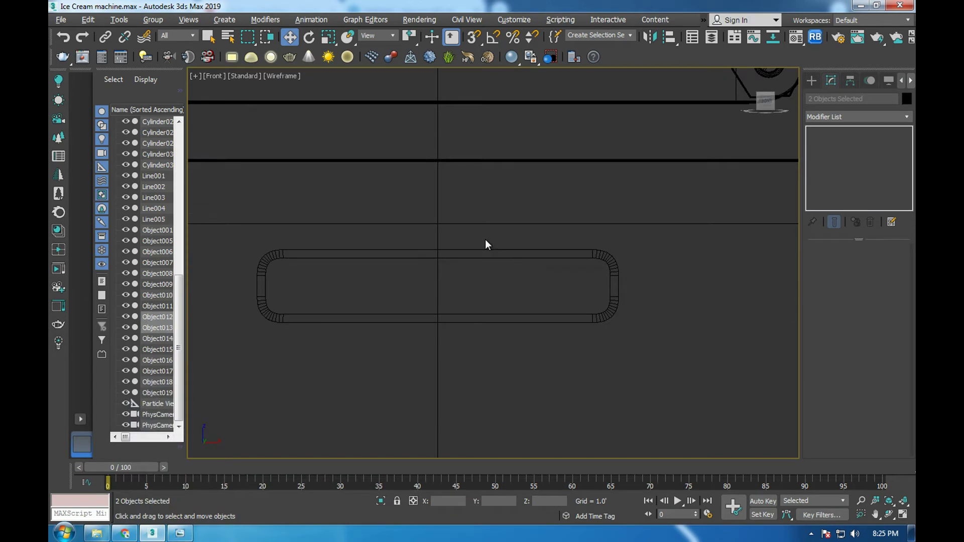
key("alt+w")
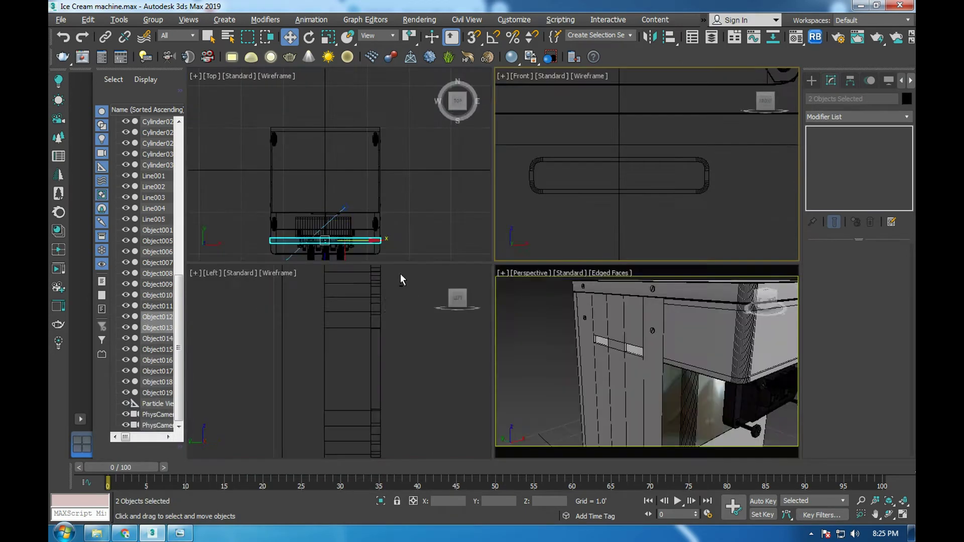
key("alt+w")
scroll(499, 243, "down", 3)
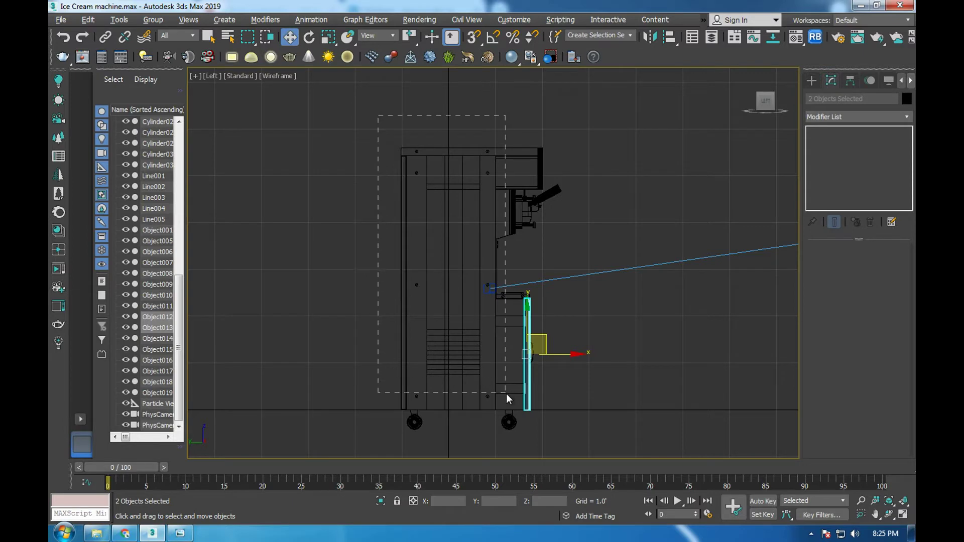
left_click_drag(506, 399, 507, 401)
scroll(507, 401, "up", 3)
scroll(487, 408, "up", 5)
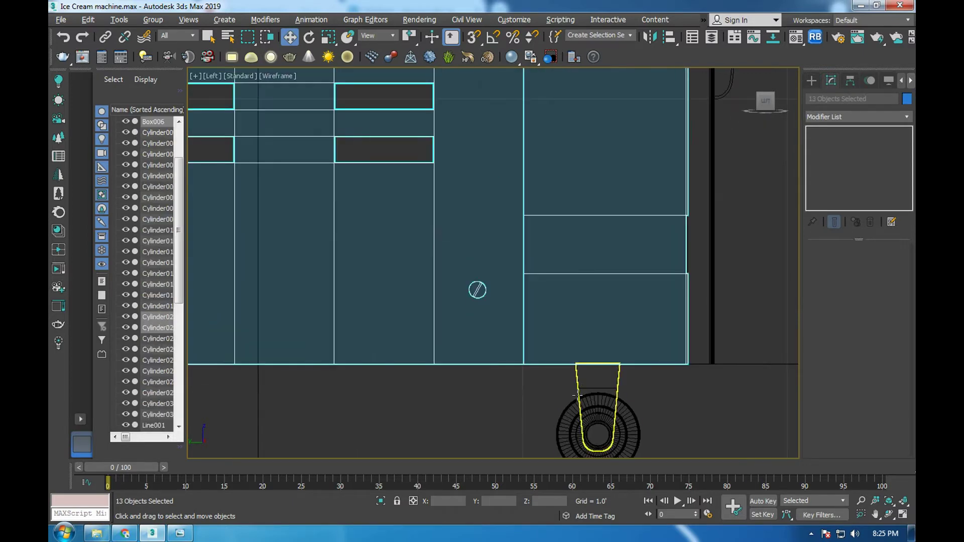
- Refine the 13-part body selection, adding then removing the wheel bracket
left_click(581, 389, "ctrl")
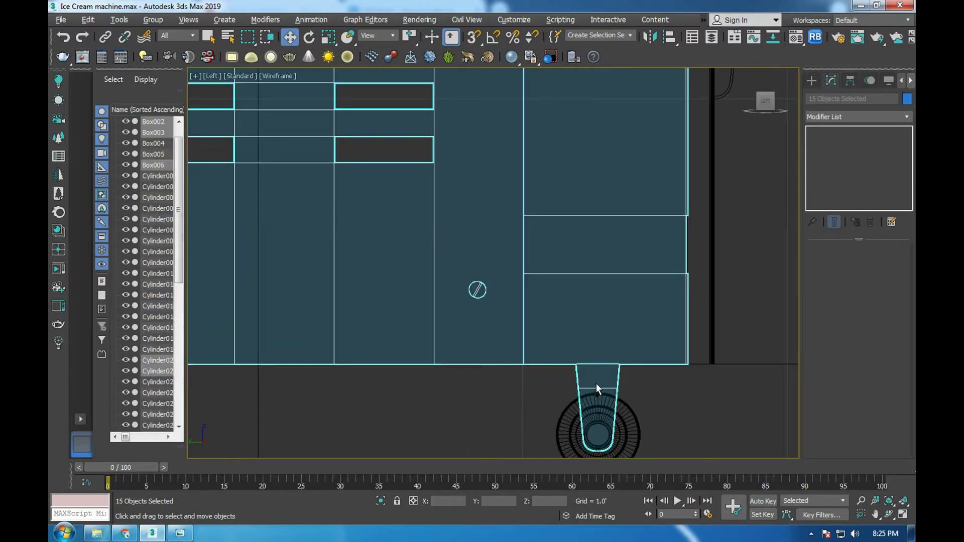
scroll(595, 384, "down", 2)
scroll(596, 384, "up", 2)
left_click(596, 399, "alt")
scroll(597, 399, "down", 5)
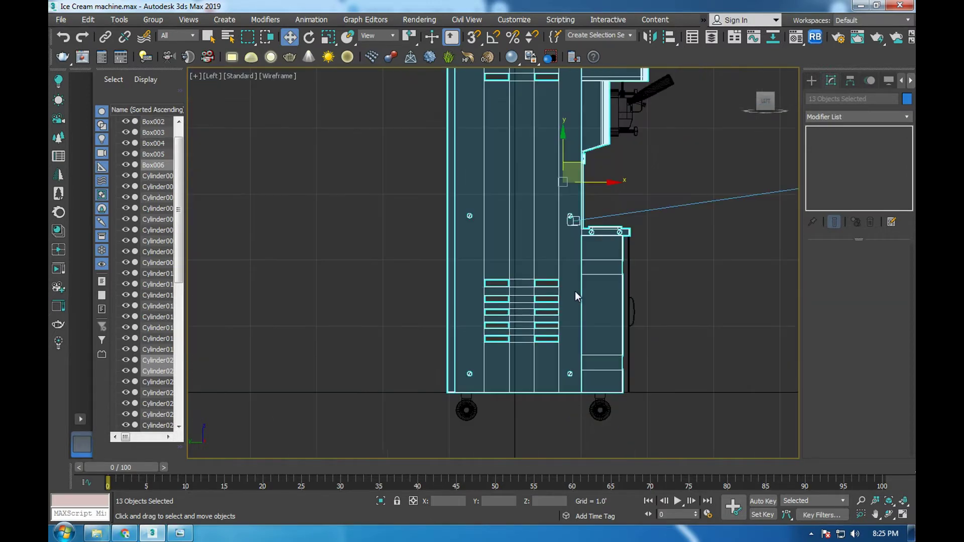
scroll(541, 219, "up", 2)
scroll(502, 351, "up", 3)
scroll(487, 380, "up", 3)
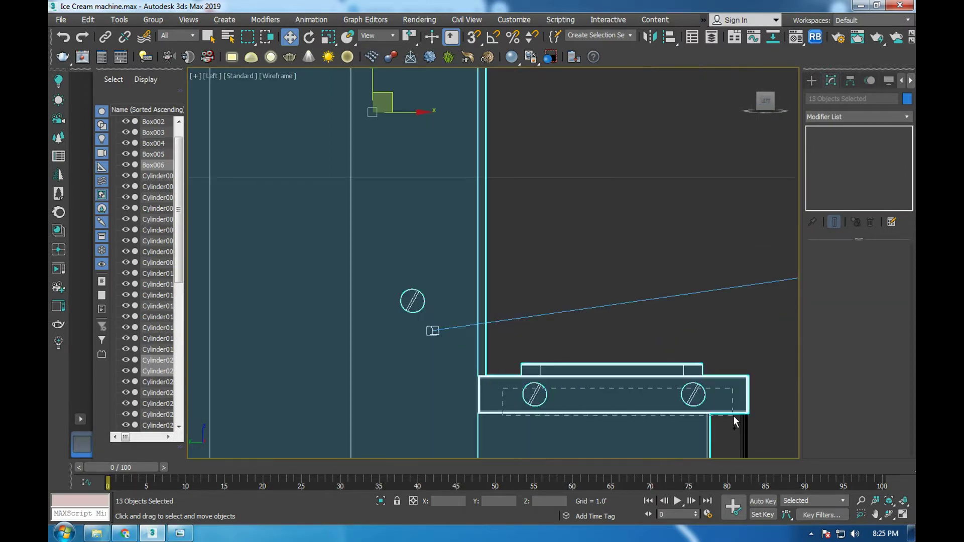
- Compare the selected body parts against the reference photo
left_click(185, 536)
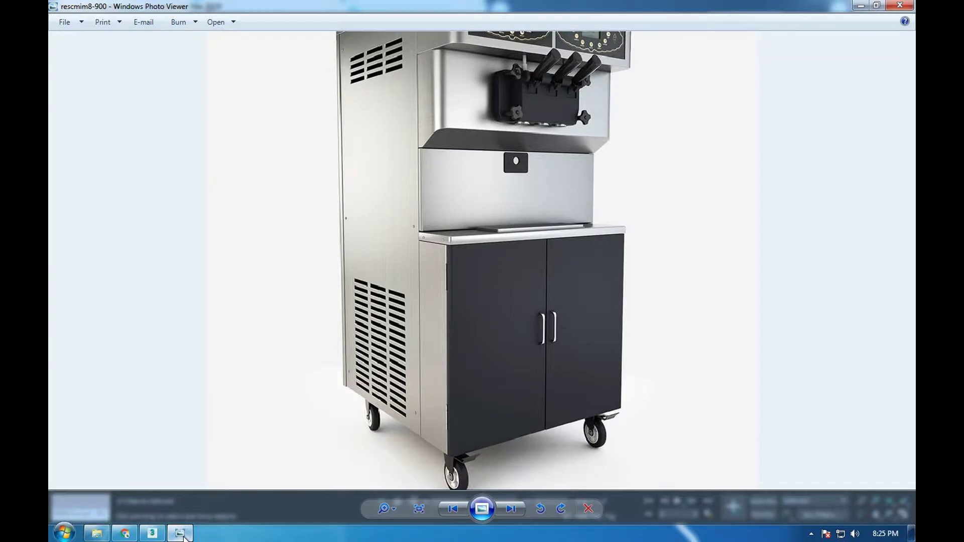
left_click(182, 535)
scroll(580, 390, "down", 3)
scroll(580, 390, "down", 2)
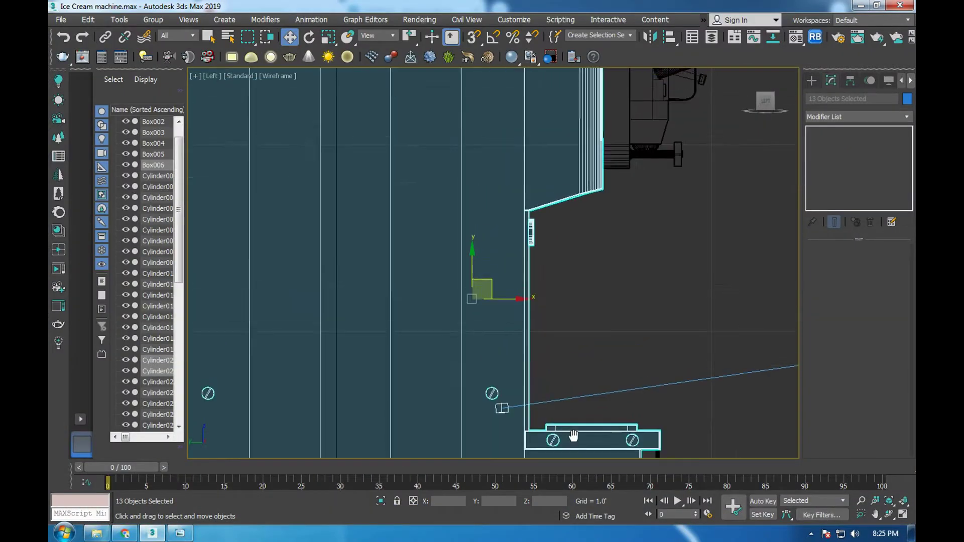
scroll(573, 404, "down", 3)
- Apply the steel material to the 13 selected parts and pan to show the whole machine
key("alt+w")
key("alt+w")
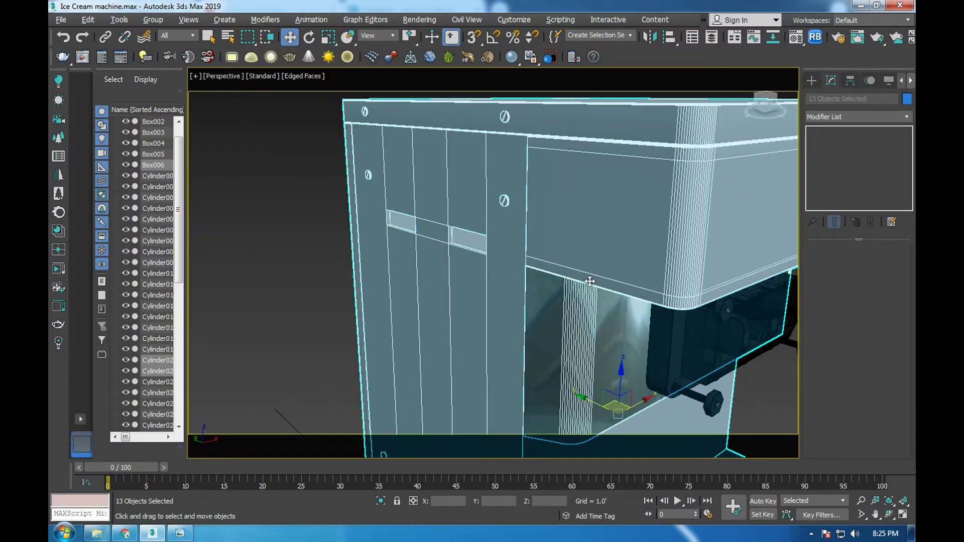
key("m")
left_click(593, 86)
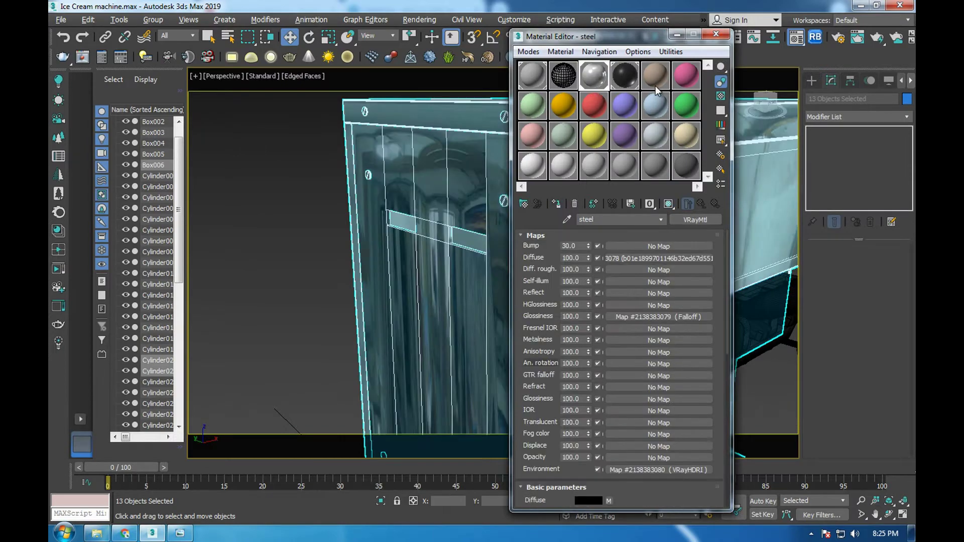
left_click(715, 34)
middle_click_drag(487, 211, 508, 208)
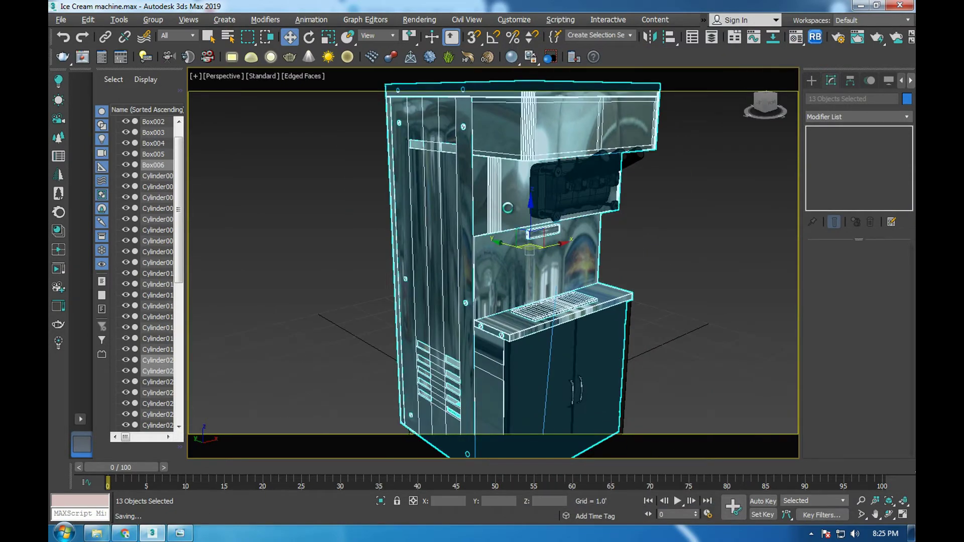
- Orbit to face the dispenser and compare it with the reference photo
scroll(508, 207, "up", 3)
scroll(517, 220, "up", 3)
scroll(523, 236, "up", 4)
scroll(495, 232, "up", 2)
left_click(502, 215)
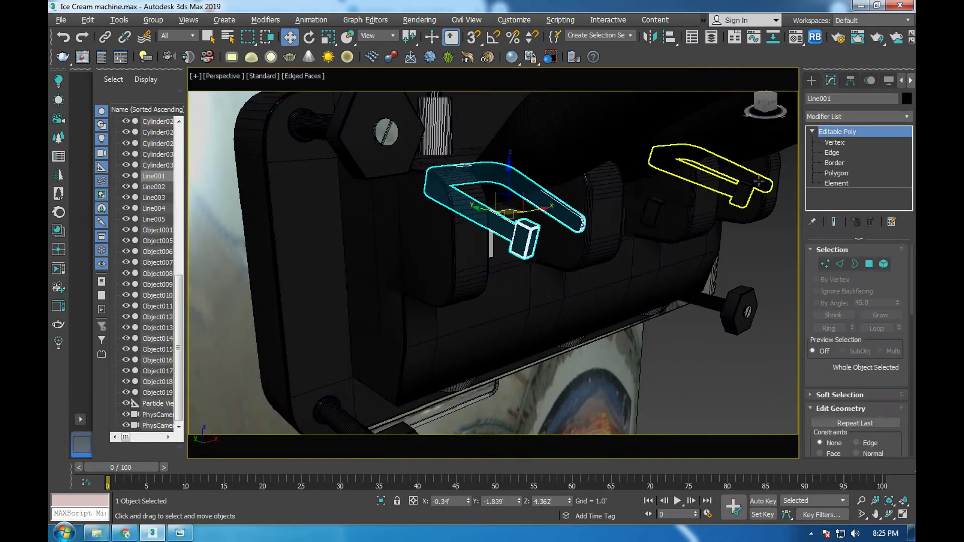
middle_click_drag(758, 181, 469, 222, "alt")
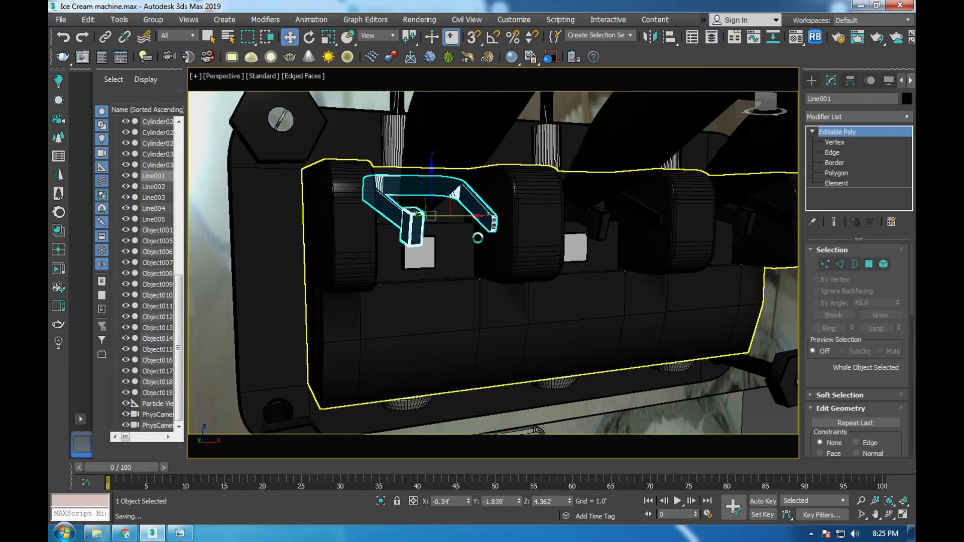
left_click(180, 533)
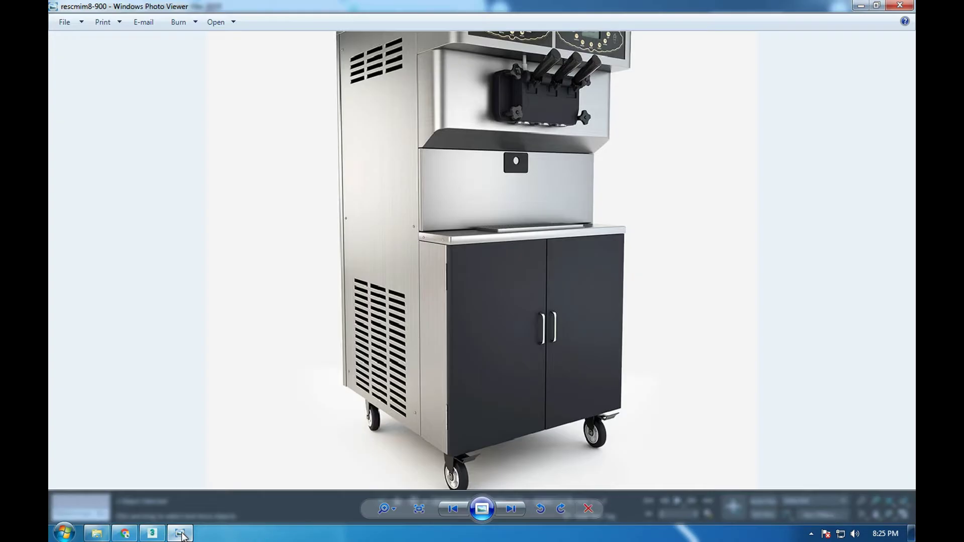
left_click(180, 533)
- Assign the steel material to the dispenser's three small blocks
left_click(418, 253)
left_click(578, 249, "ctrl")
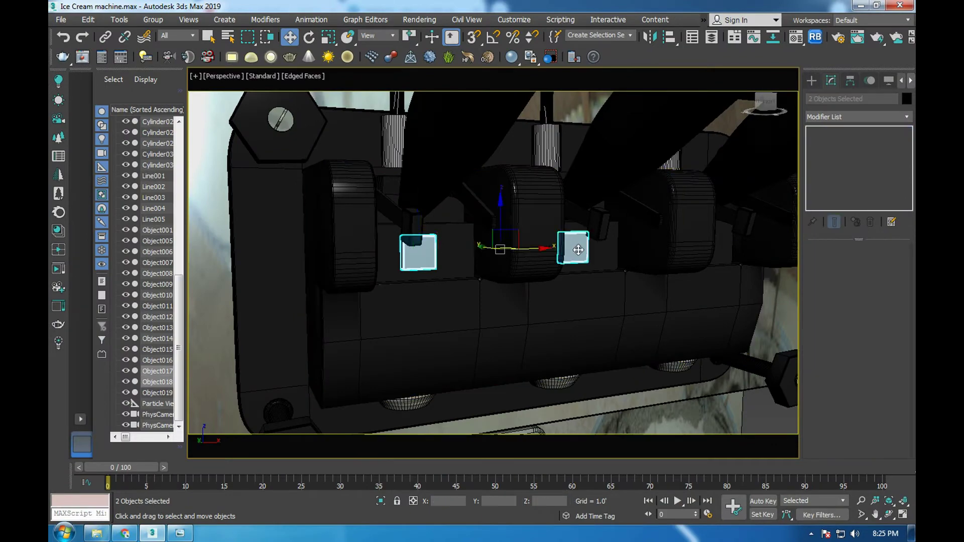
middle_click_drag(578, 250, 646, 257, "alt")
left_click(646, 256, "ctrl")
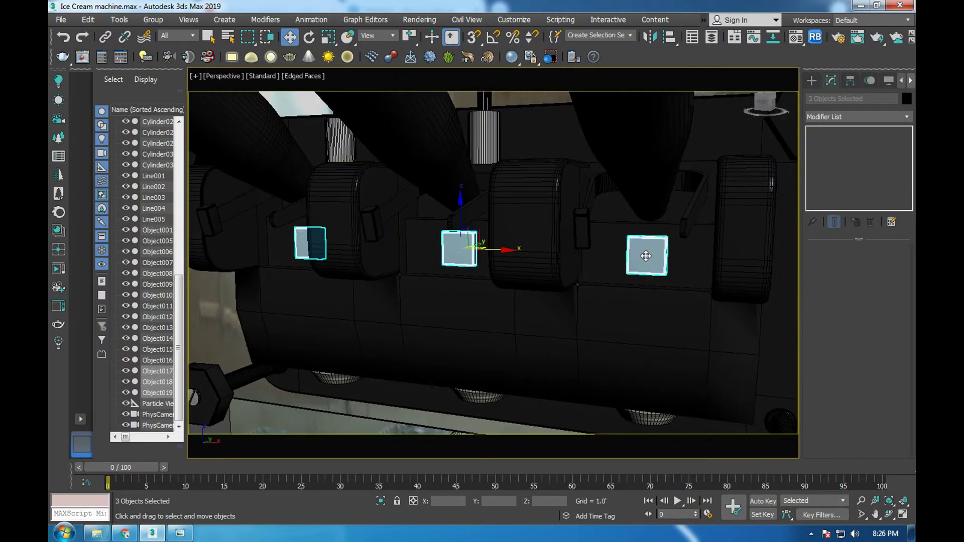
key("m")
left_click(556, 203)
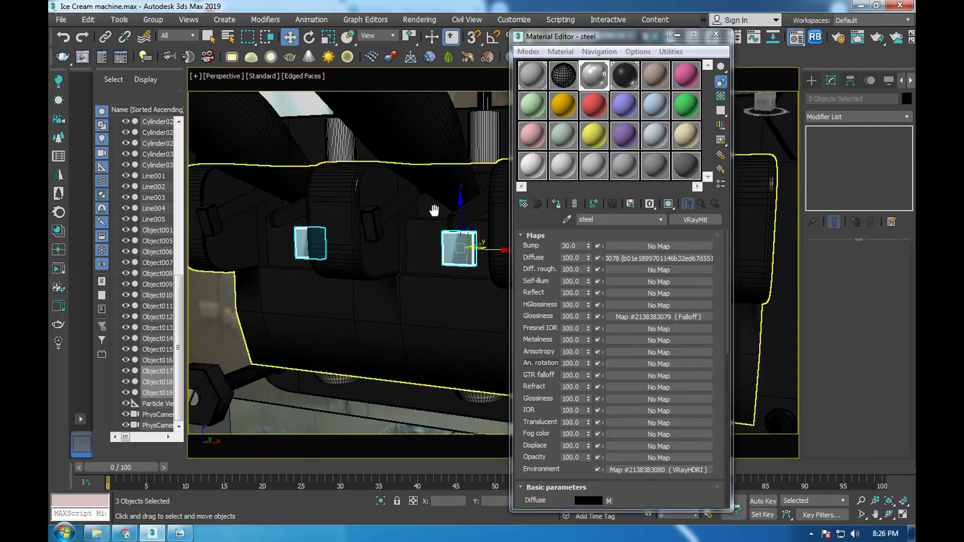
- Select the dispenser's three spouts and check them against the reference photo
mouse_move(442, 209)
middle_mouse_down("alt")
mouse_move(452, 172)
mouse_move(379, 218)
mouse_move(409, 204)
middle_mouse_up("alt")
left_click(433, 166)
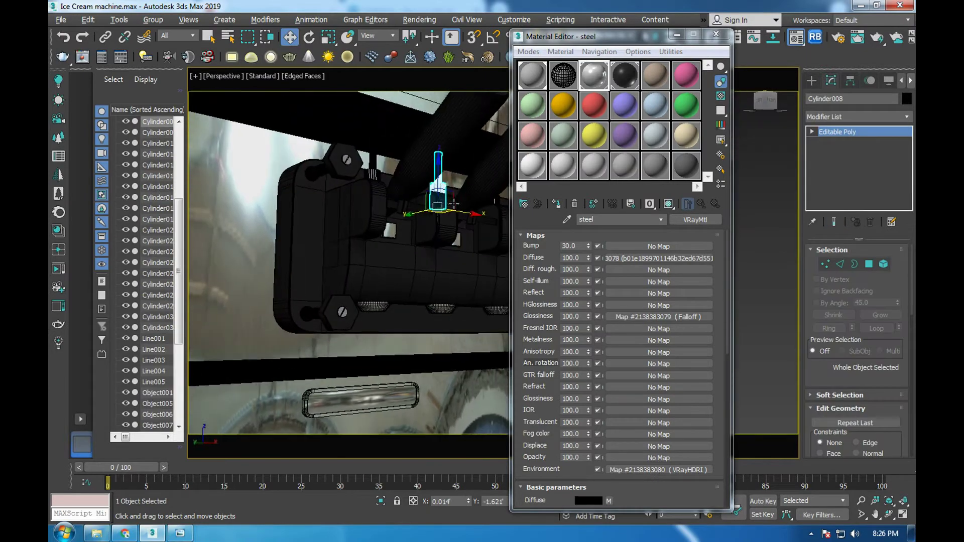
left_click(381, 191, "ctrl")
middle_click_drag(344, 222, 221, 236, "alt")
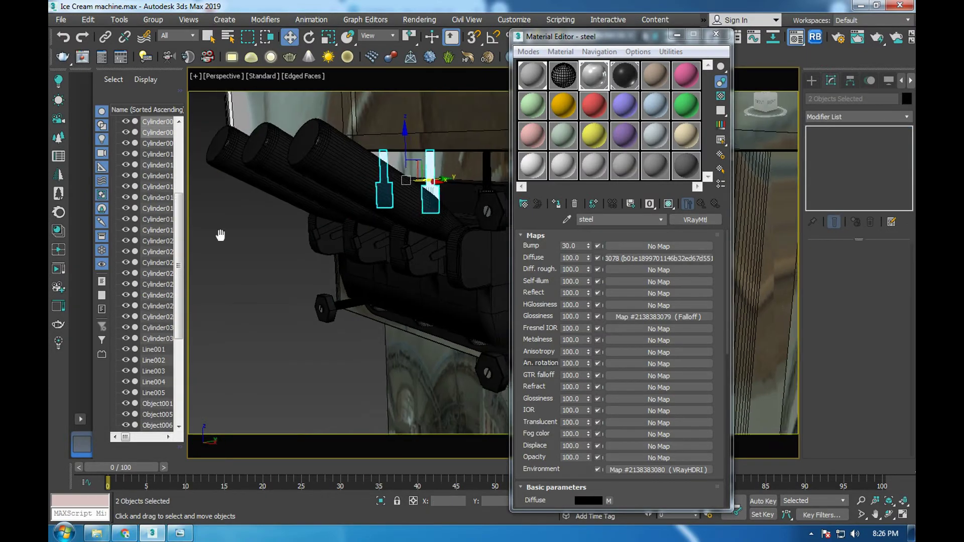
left_click(453, 182, "ctrl")
left_click(180, 532)
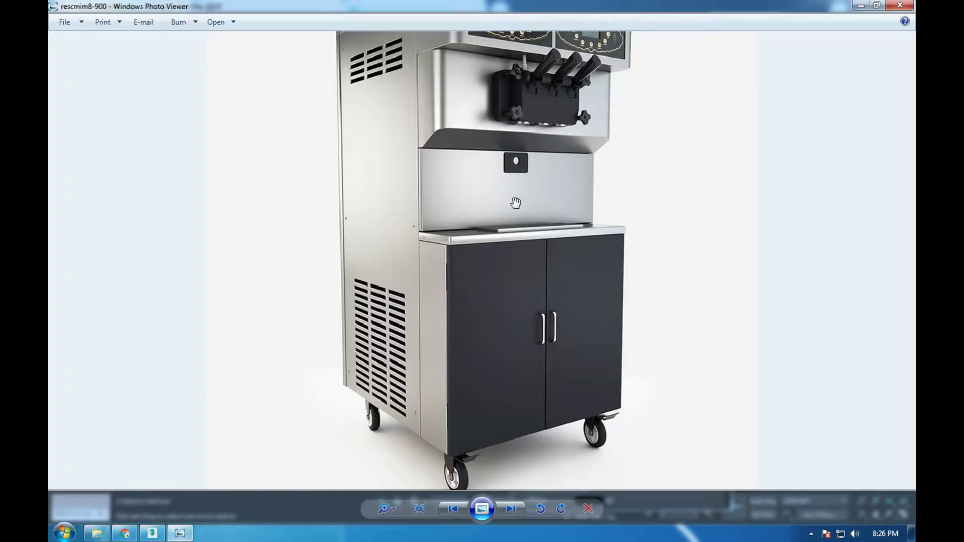
scroll(534, 187, "up", 2)
left_click_drag(533, 96, 542, 234)
scroll(542, 234, "up", 3)
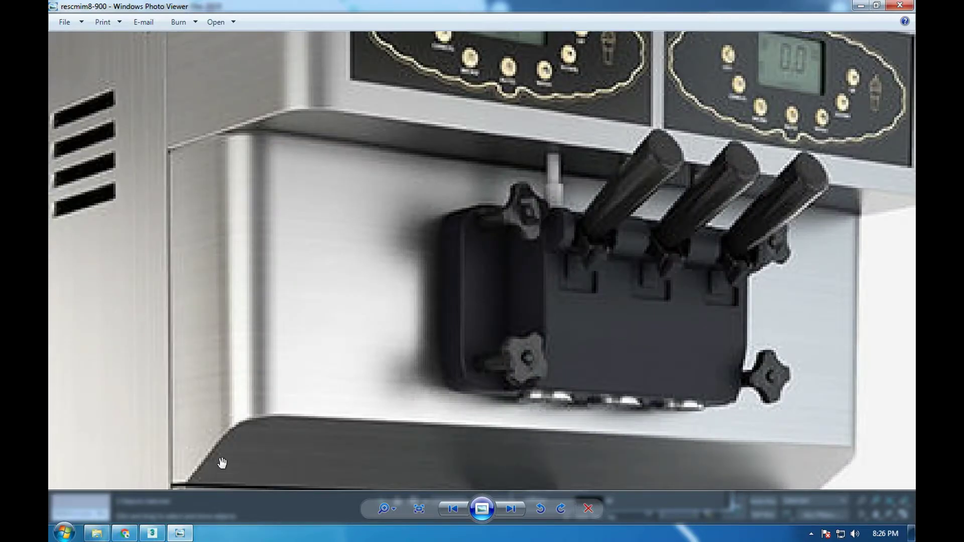
left_click(152, 533)
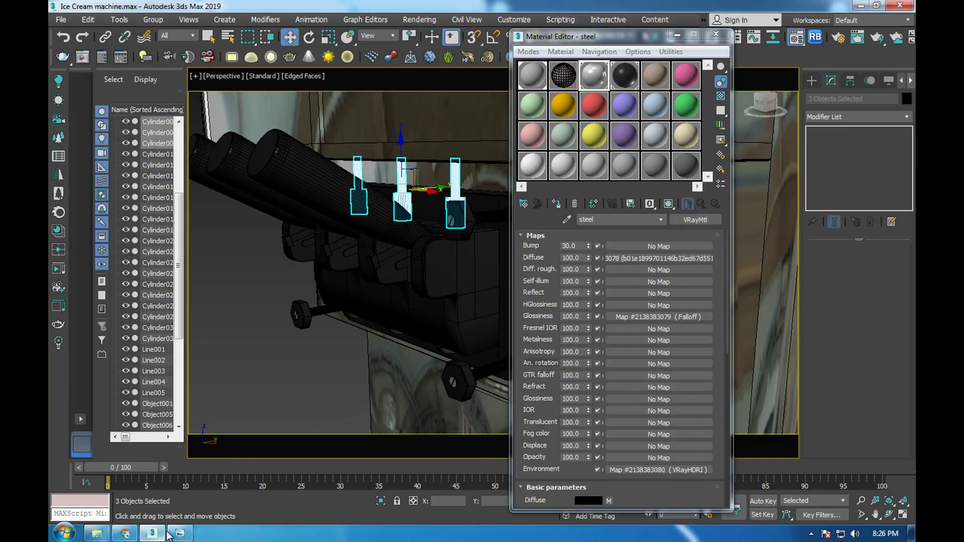
- Apply steel to the spouts and show the material shaded in the viewport
left_click(556, 204)
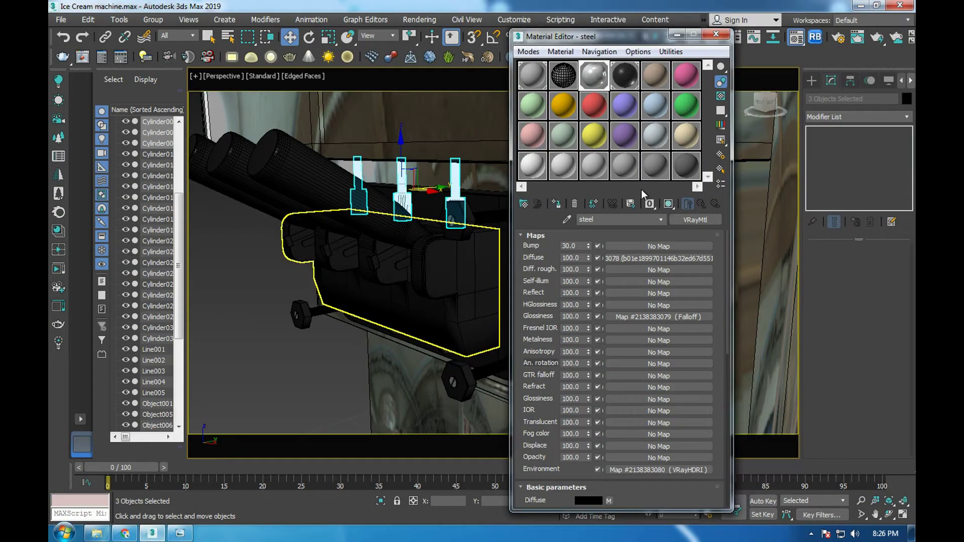
left_click(668, 203)
left_click(716, 34)
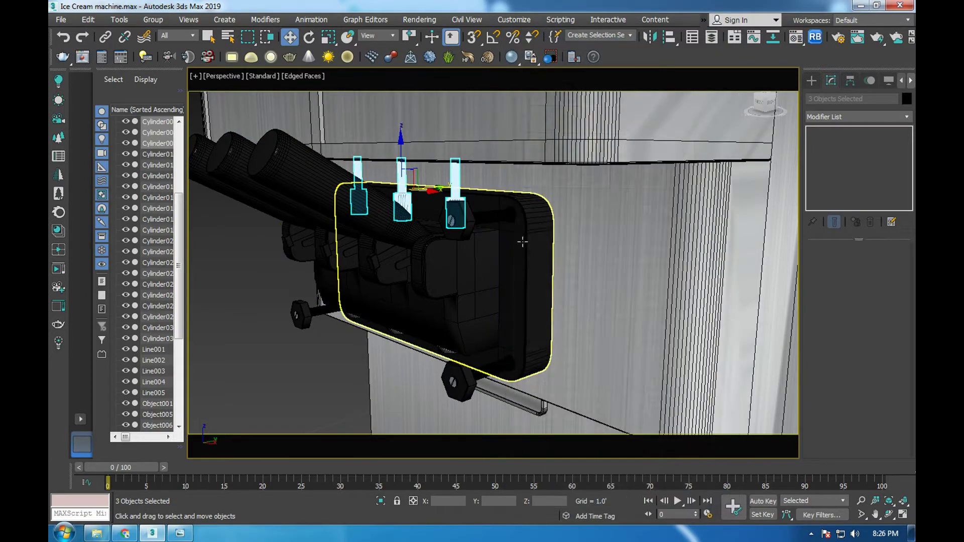
scroll(519, 241, "down", 5)
mouse_move(553, 241)
middle_mouse_down("alt")
mouse_move(649, 226)
mouse_move(658, 242)
mouse_move(623, 253)
mouse_move(580, 192)
middle_mouse_up("alt")
- Assign the black Material #4 to the handle Box006 below the dispenser
scroll(411, 176, "up", 5)
middle_click_drag(412, 176, 501, 246, "alt")
scroll(500, 246, "down", 5)
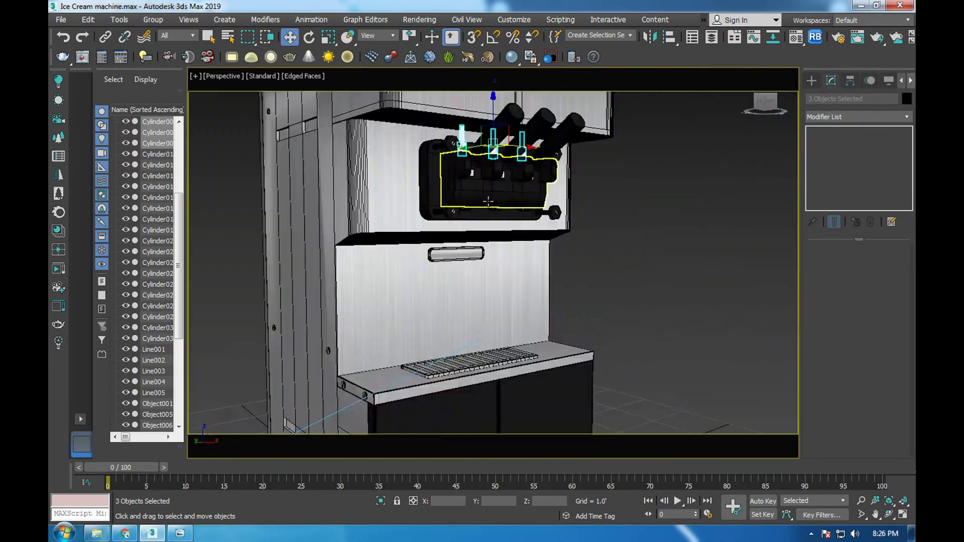
scroll(501, 246, "down", 2)
left_click(420, 268)
scroll(450, 236, "up", 6)
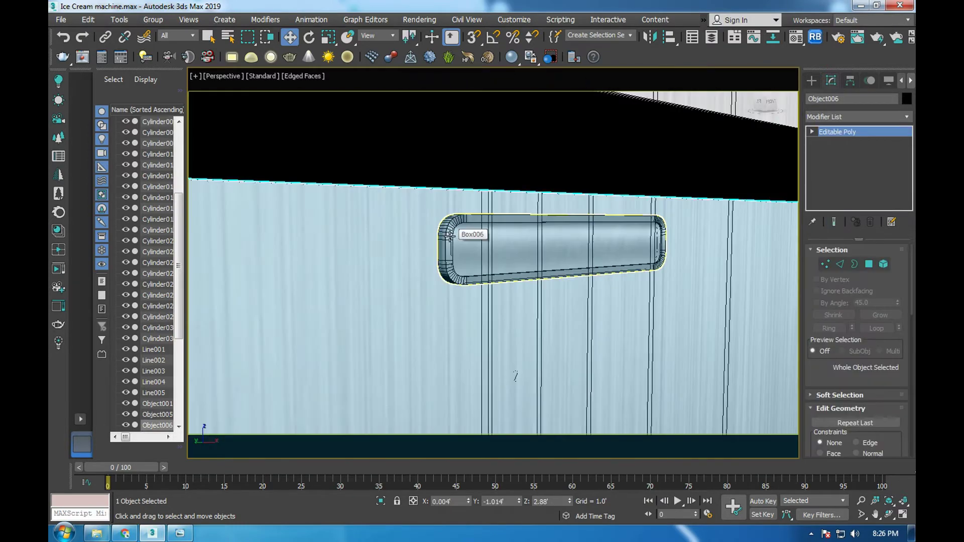
left_click(449, 236)
key("m")
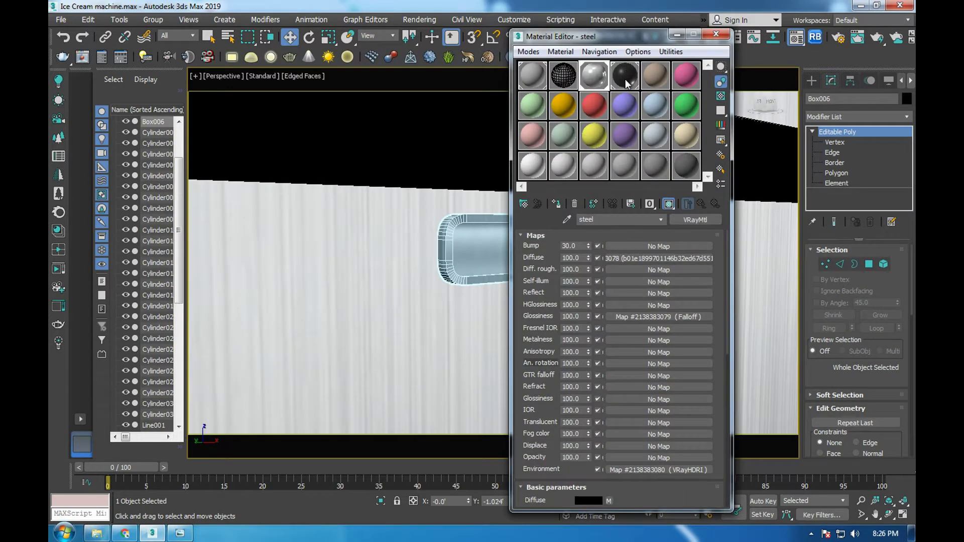
left_click(625, 76)
left_click(556, 203)
- Give two faces of the handle the steel material, then exit face editing
left_click(836, 173)
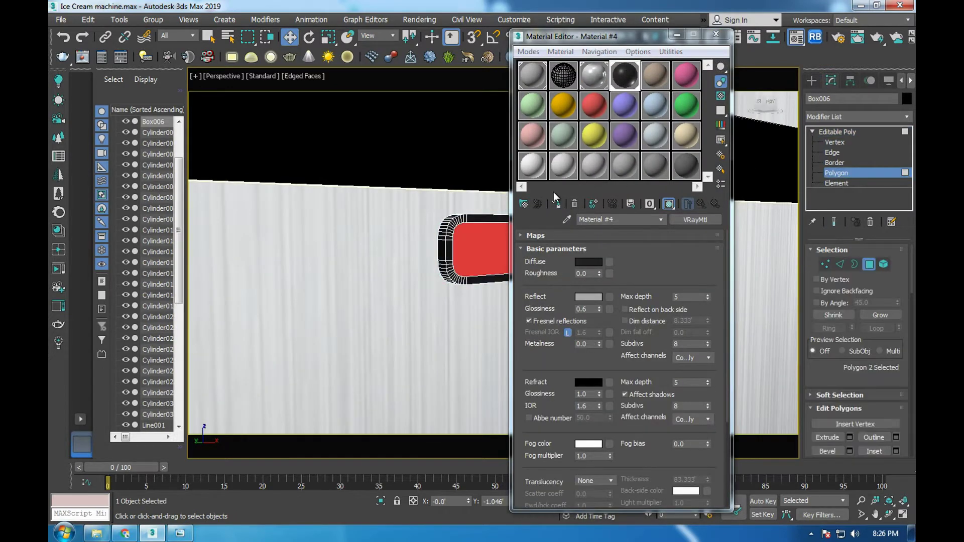
left_click(594, 76)
left_click(557, 203)
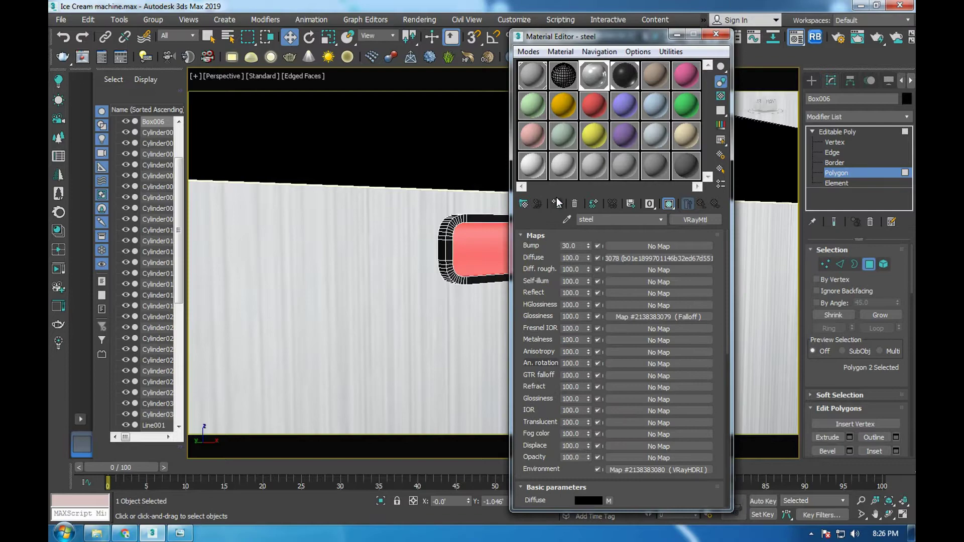
left_click(716, 36)
scroll(487, 154, "down", 3)
scroll(487, 153, "down", 3)
scroll(482, 357, "up", 4)
scroll(506, 232, "up", 2)
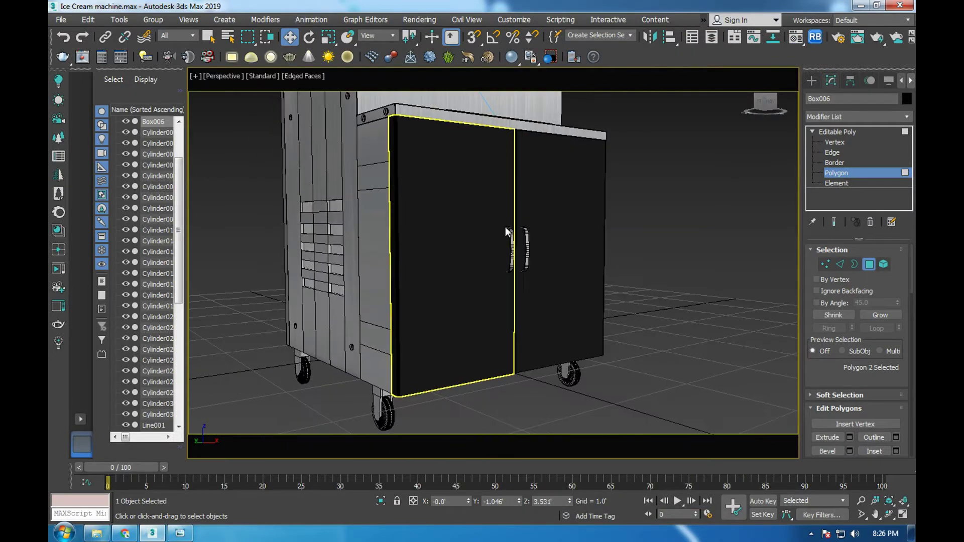
scroll(505, 232, "up", 3)
left_click(836, 132)
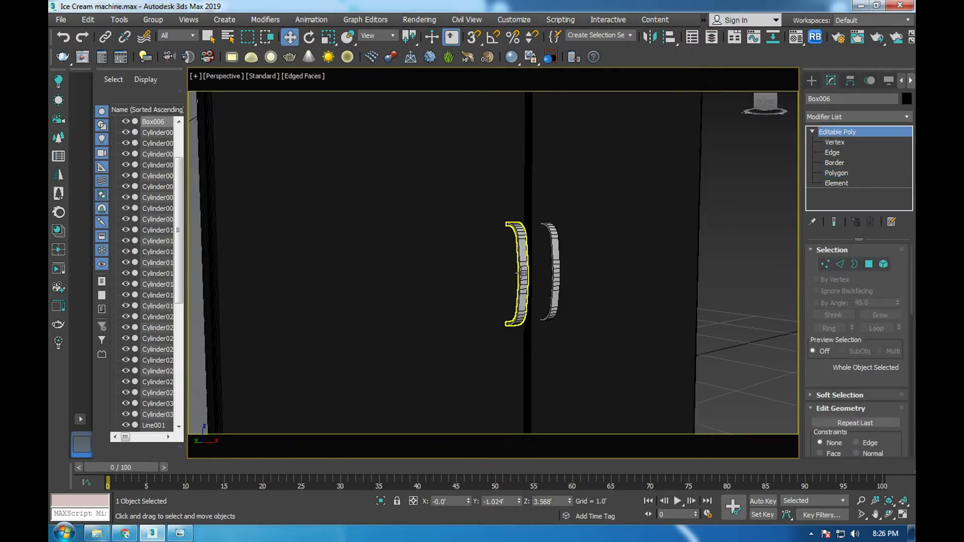
- Give both cabinet door handles the steel material
left_click(522, 272)
left_click(554, 269, "ctrl")
key("m")
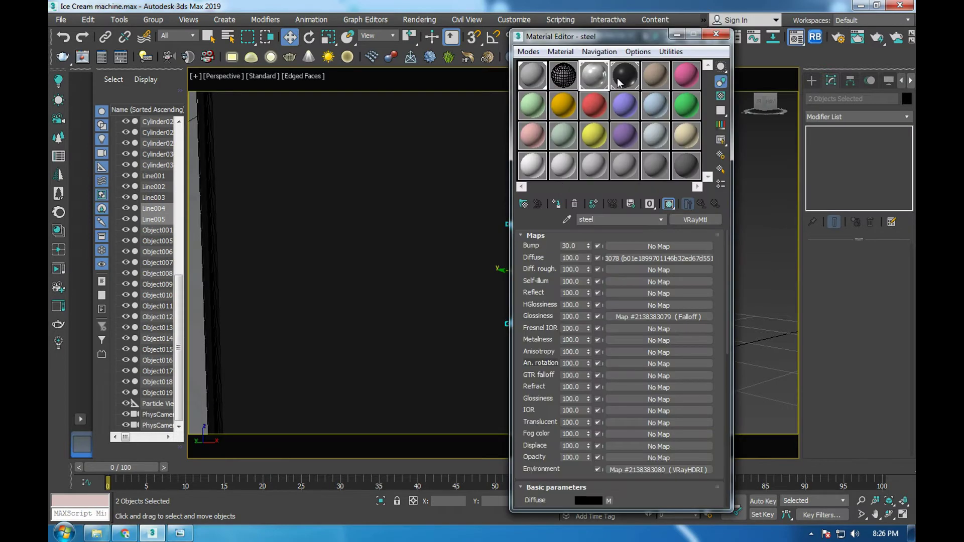
left_click(715, 34)
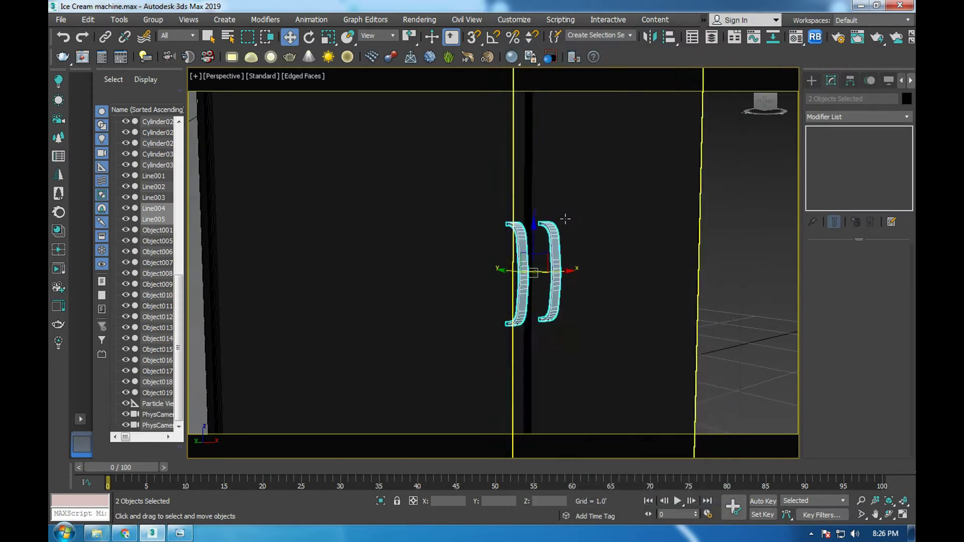
- Select the caster mounts under the machine, using the left view to pick them
scroll(532, 254, "down", 5)
middle_click_drag(391, 381, 392, 323)
scroll(391, 323, "up", 5)
left_click(573, 223)
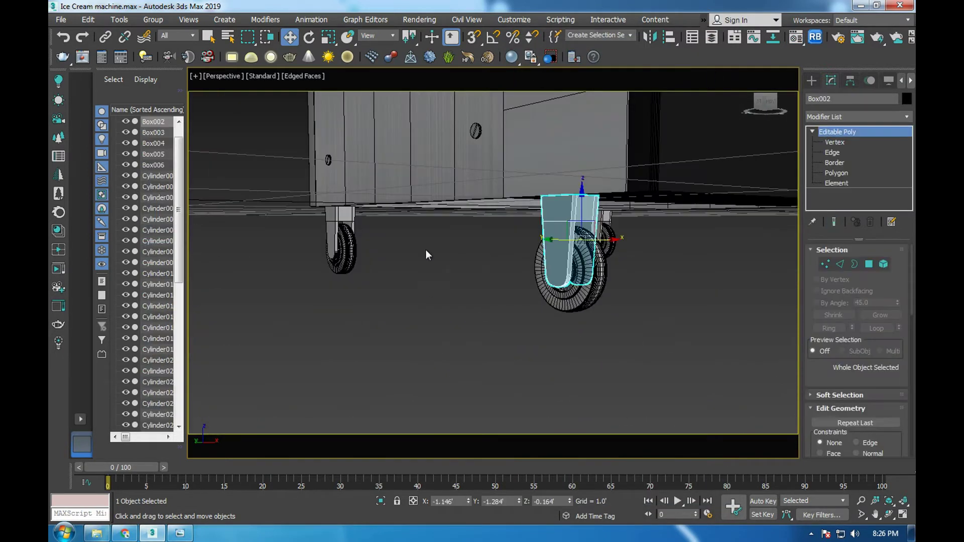
key("l")
scroll(312, 355, "down", 4)
scroll(422, 444, "up", 4)
scroll(693, 394, "up", 2)
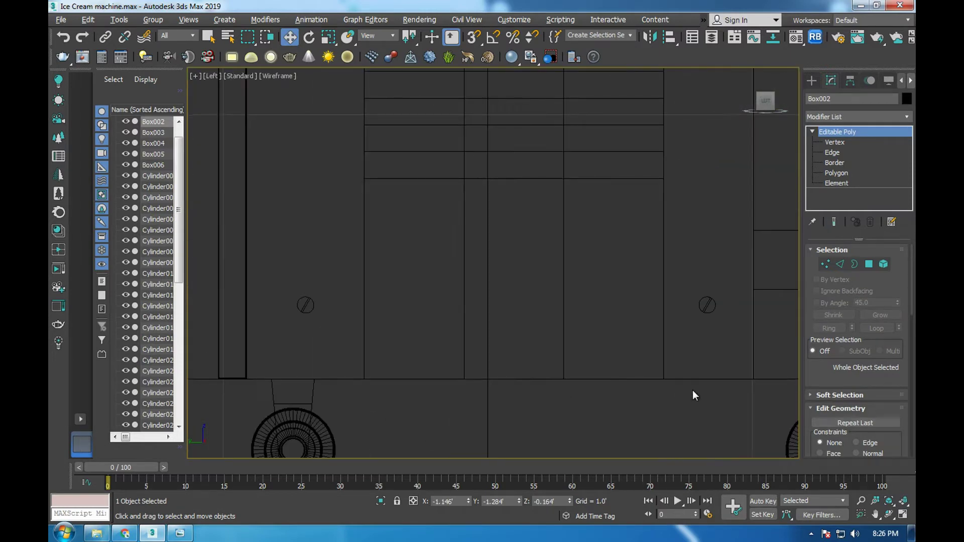
scroll(692, 393, "down", 1)
scroll(695, 382, "up", 3)
scroll(696, 374, "down", 4)
scroll(501, 379, "up", 3)
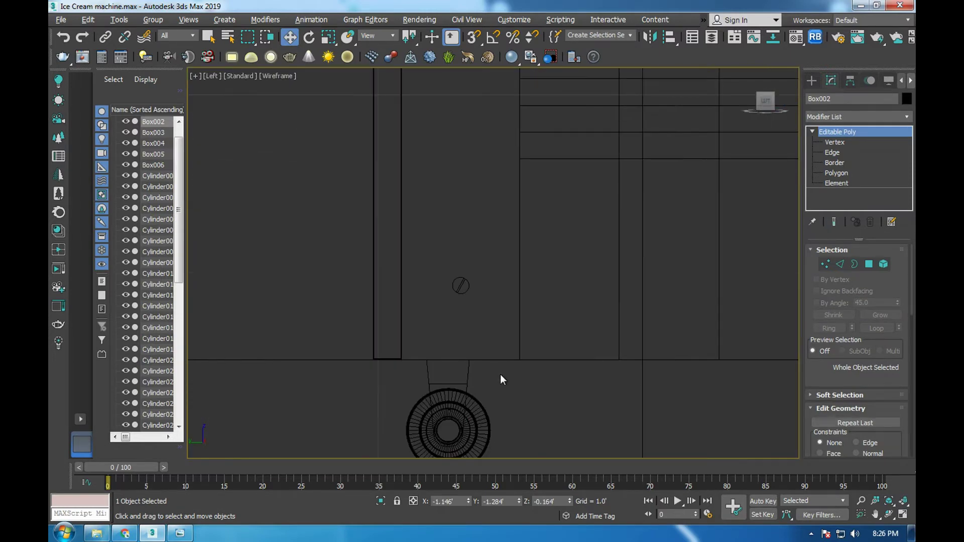
left_click(443, 383, "ctrl")
key("p")
- Assign black Material #4 to the caster mounts and compare with the reference photo
key("m")
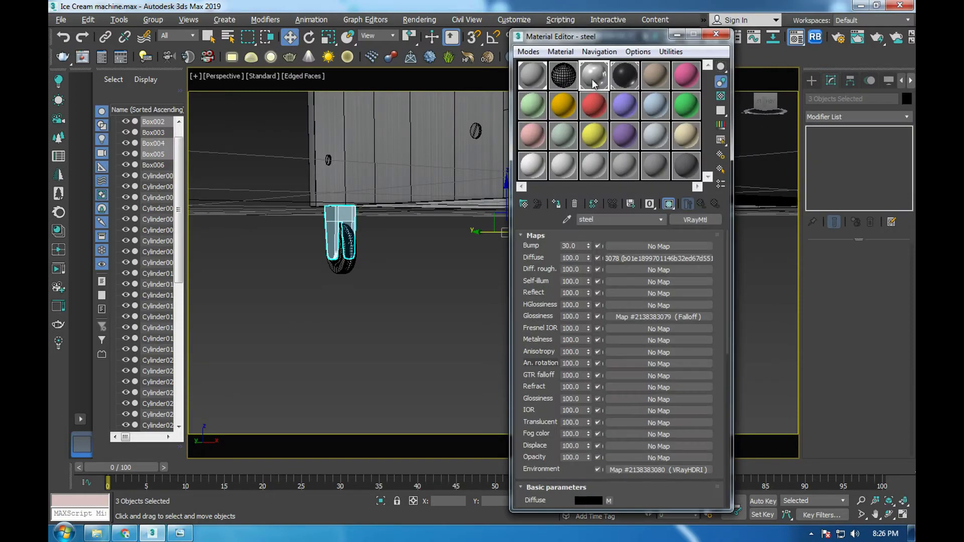
left_click(572, 235)
left_click(557, 203)
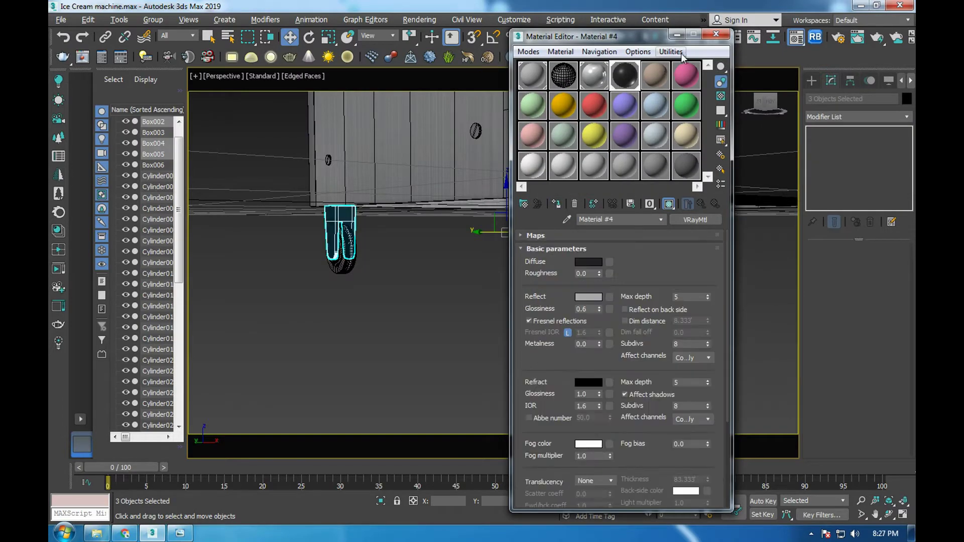
left_click(715, 34)
left_click(179, 533)
scroll(492, 233, "down", 3)
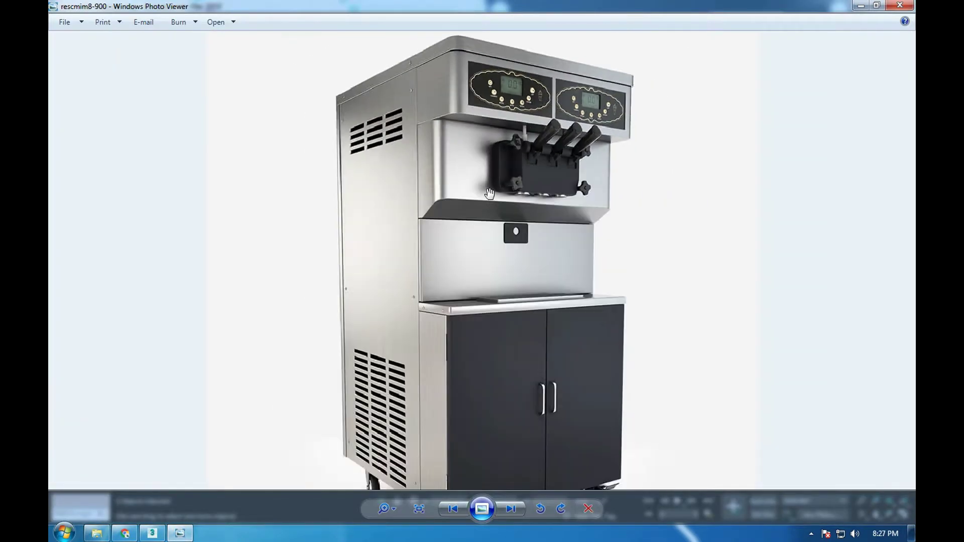
- Give the selected caster wheel part the steel material
left_click(152, 533)
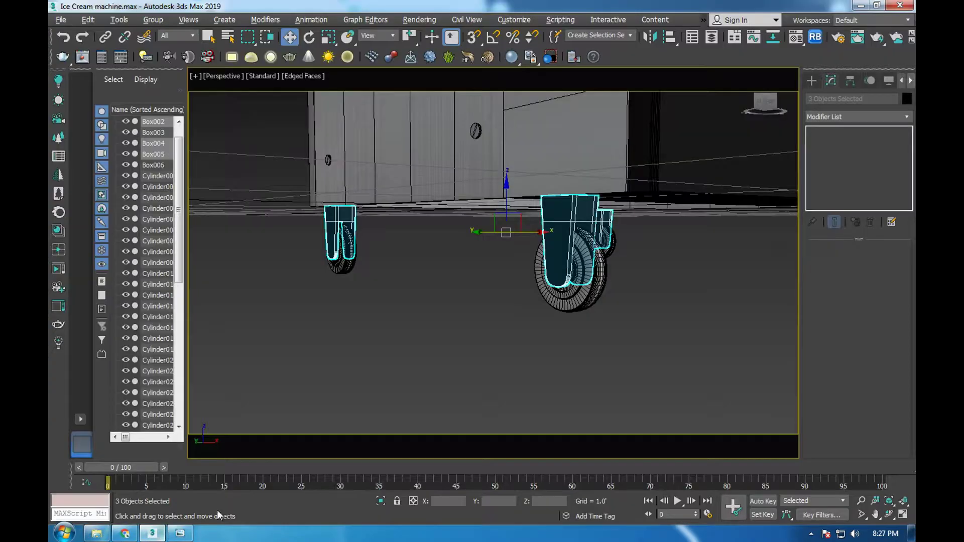
scroll(577, 266, "up", 3)
scroll(584, 276, "up", 2)
left_click(586, 278)
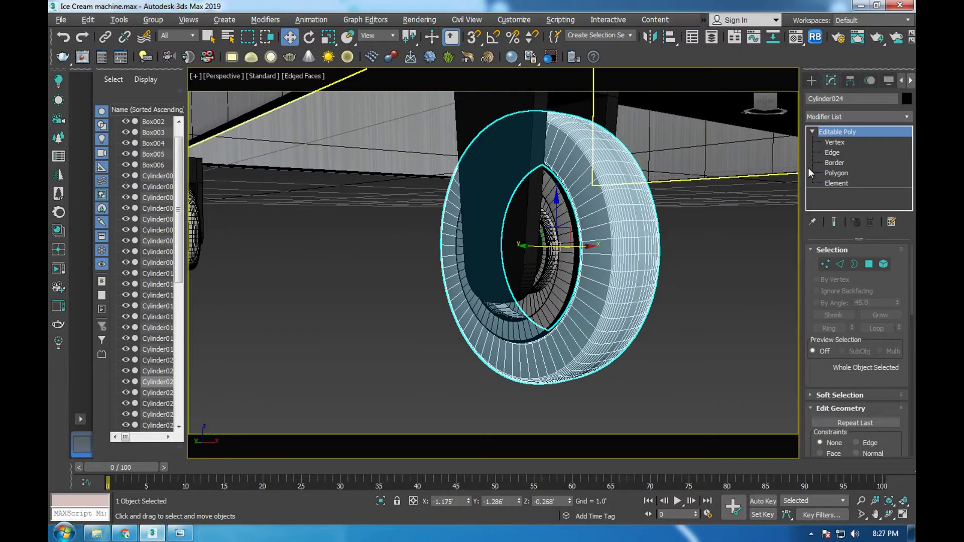
key("m")
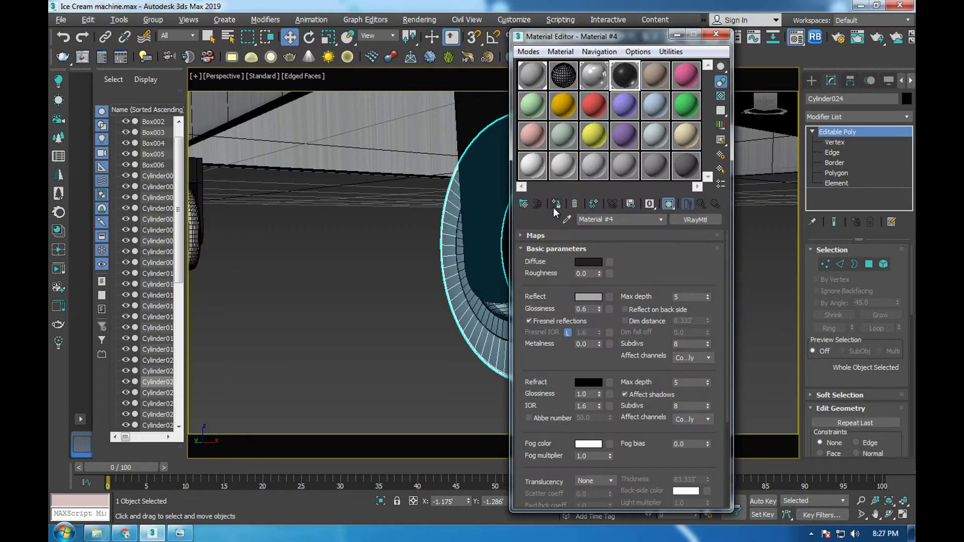
left_click(497, 282)
left_click(593, 75)
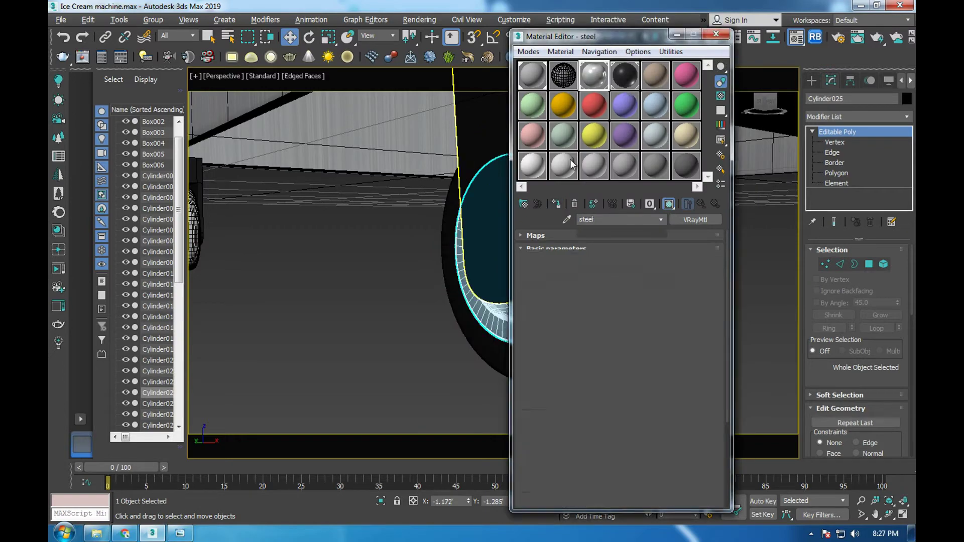
left_click(565, 206)
left_click(716, 34)
- Assign black Material #4 to the two swivel cylinders and the left wheel
scroll(374, 274, "down", 4)
scroll(457, 265, "up", 3)
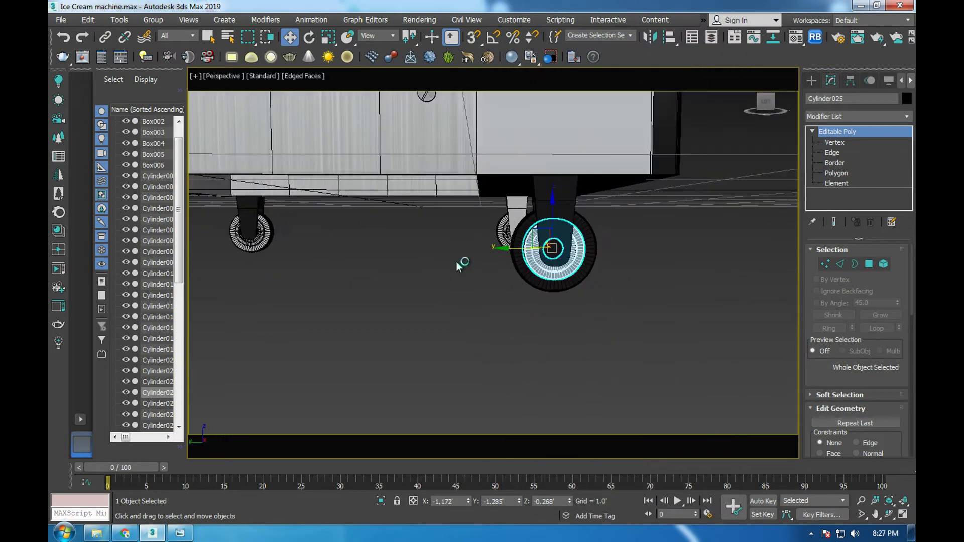
scroll(458, 265, "down", 1)
left_click(507, 240)
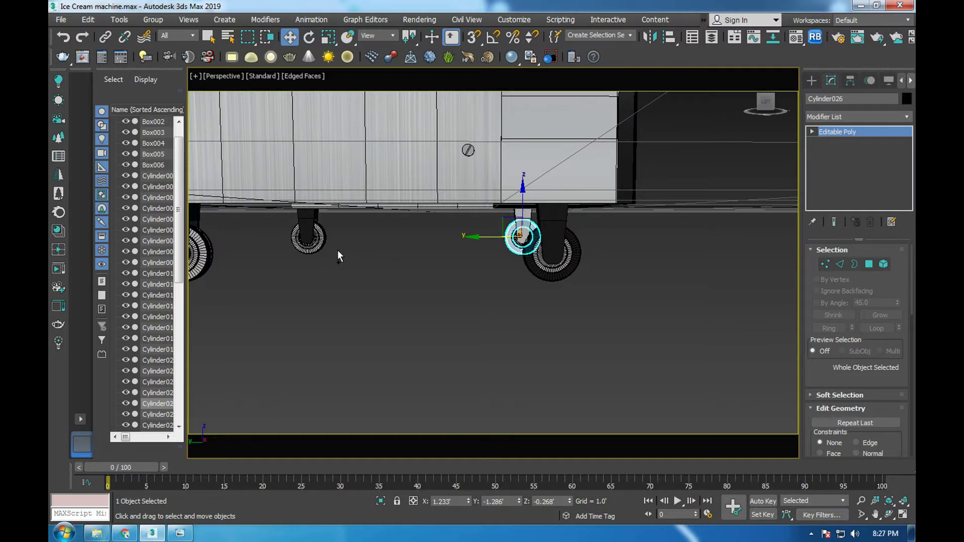
left_click(309, 237, "ctrl")
key("z")
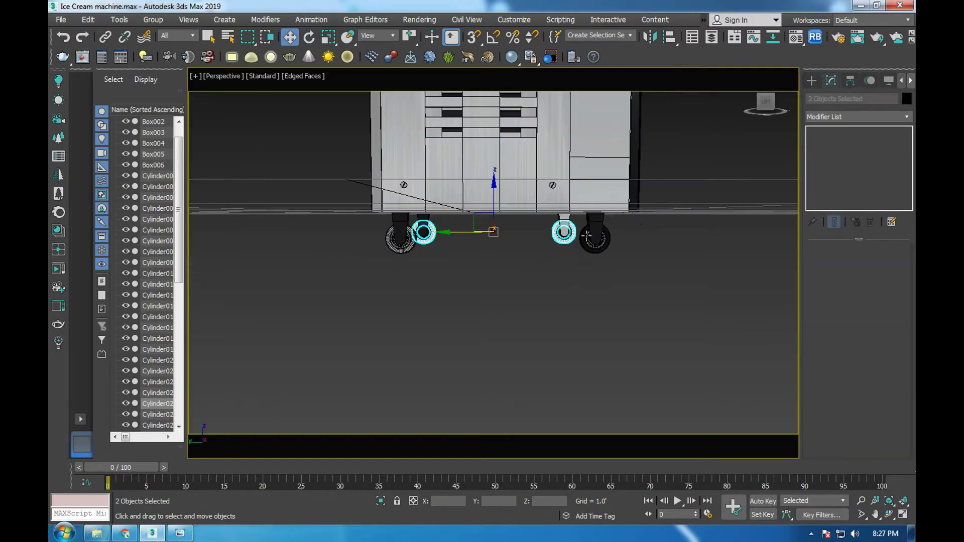
scroll(421, 237, "up", 2)
left_click(402, 236, "ctrl")
left_click(795, 37)
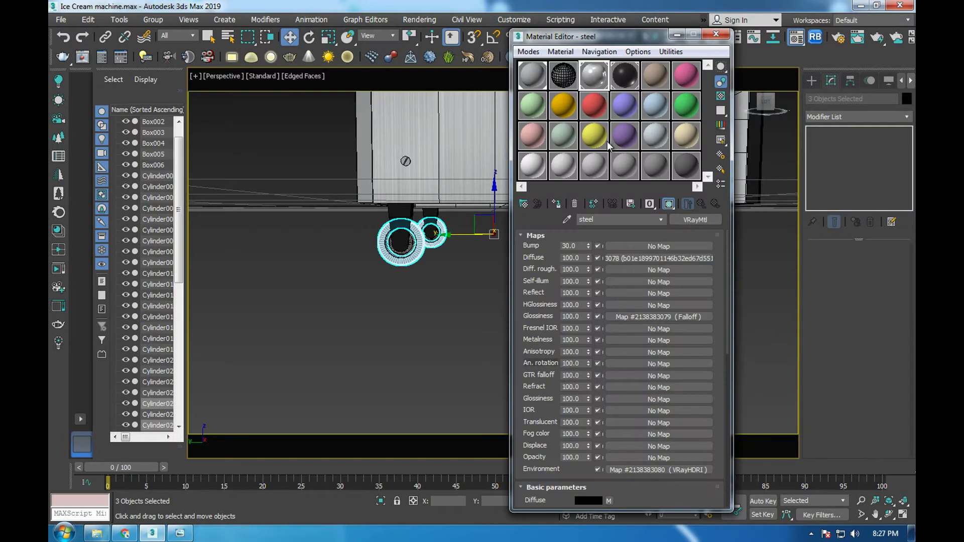
left_click(622, 78)
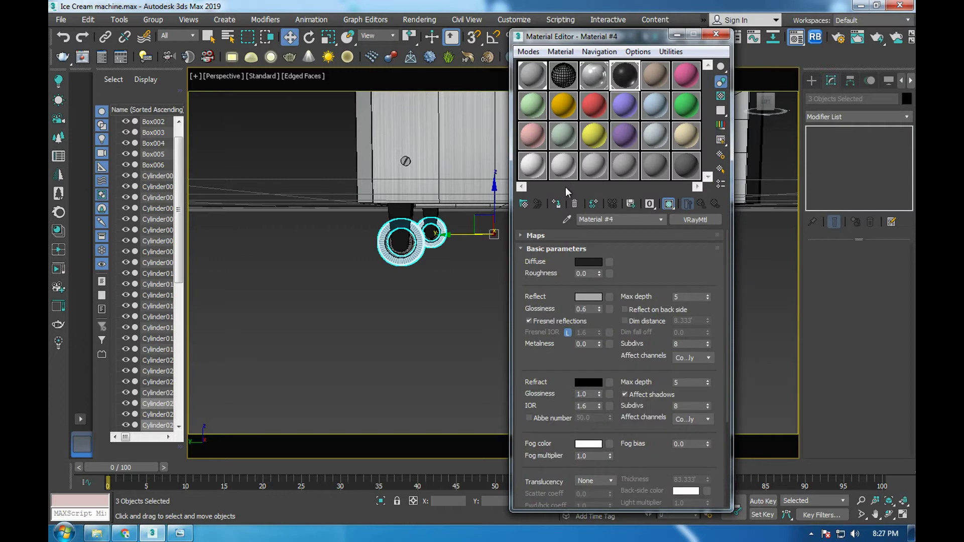
left_click(411, 244)
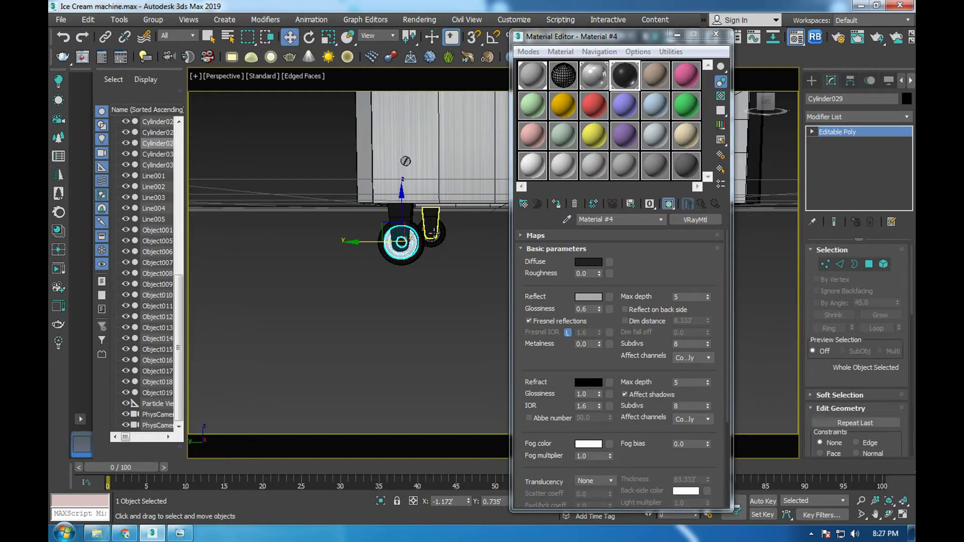
- Select the remaining four round wheel parts and pick steel for them
scroll(435, 232, "up", 5)
scroll(441, 235, "down", 5)
scroll(402, 261, "down", 1)
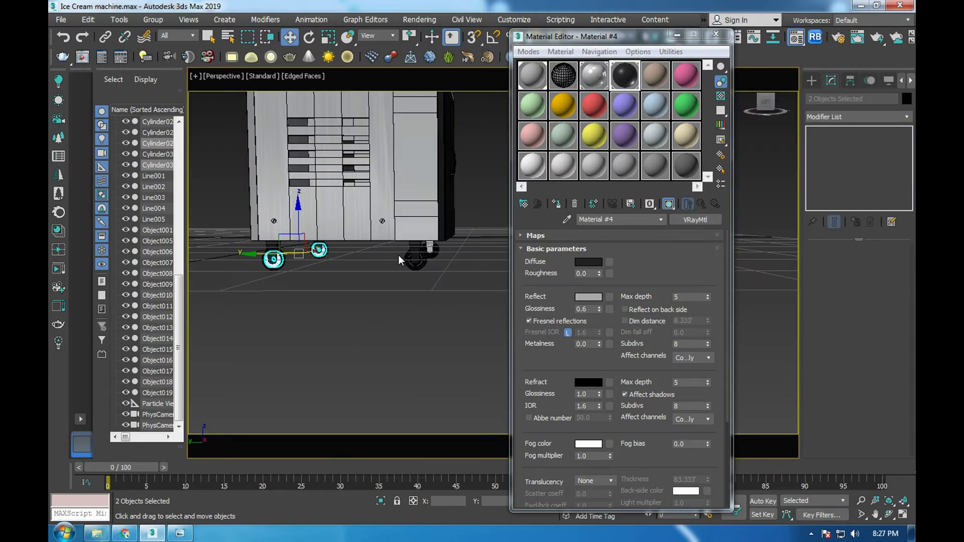
scroll(402, 261, "up", 7)
left_click(413, 259)
left_click(449, 233, "ctrl")
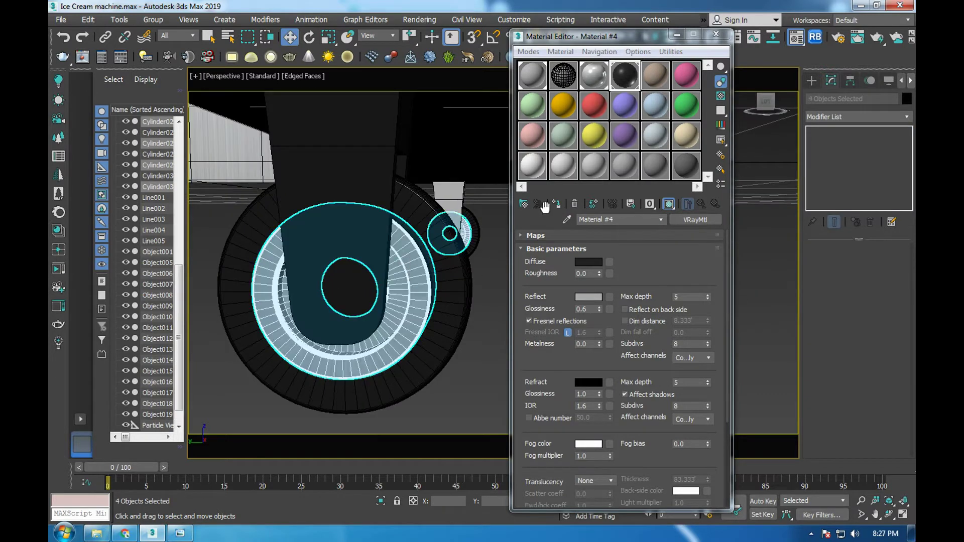
left_click(594, 75)
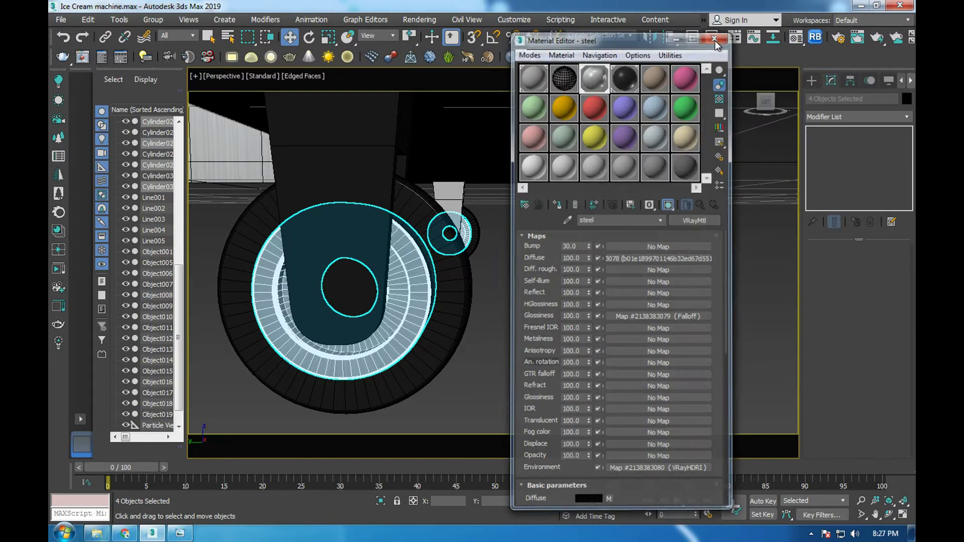
left_click(716, 34)
scroll(529, 317, "down", 10)
- Orbit to the machine's front and start a V-Ray test render
middle_click_drag(529, 317, 522, 318, "alt")
scroll(438, 353, "up", 3)
scroll(438, 353, "down", 3)
middle_click_drag(438, 353, 432, 281, "alt")
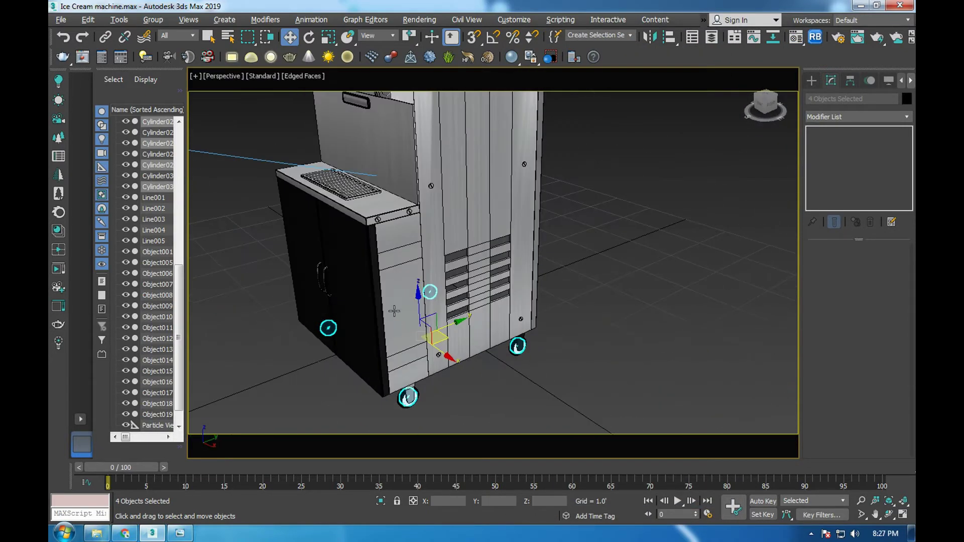
scroll(432, 281, "up", 3)
scroll(441, 187, "down", 3)
middle_click_drag(440, 187, 379, 263, "alt")
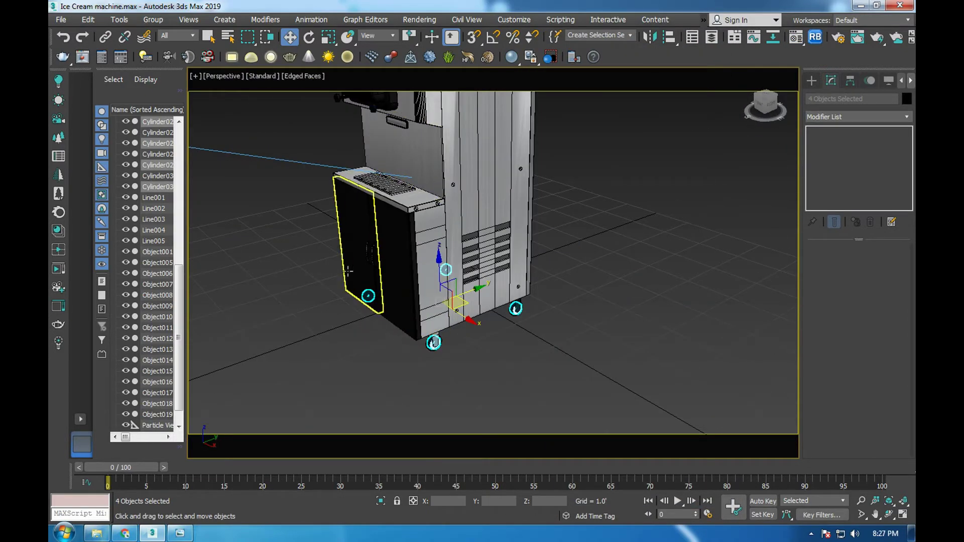
scroll(379, 263, "up", 5)
scroll(378, 262, "down", 4)
scroll(466, 270, "down", 3)
scroll(466, 270, "up", 3)
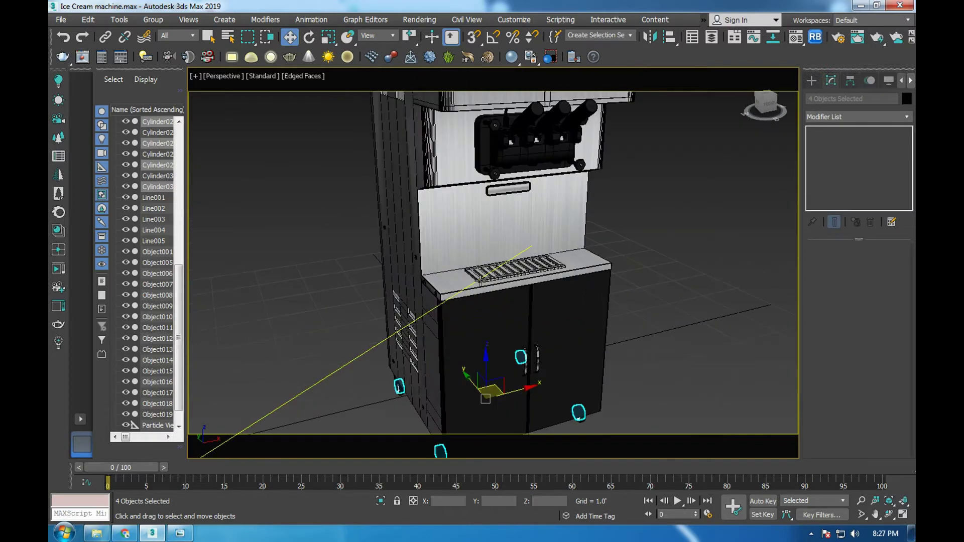
scroll(466, 270, "down", 3)
key("shift+q")
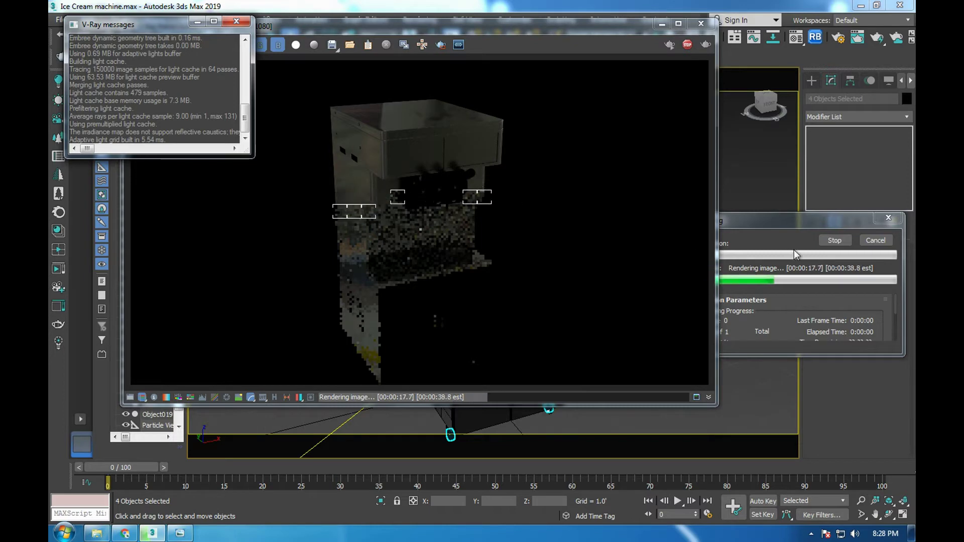
- Close the render window and maximize the Top view
left_click(701, 23)
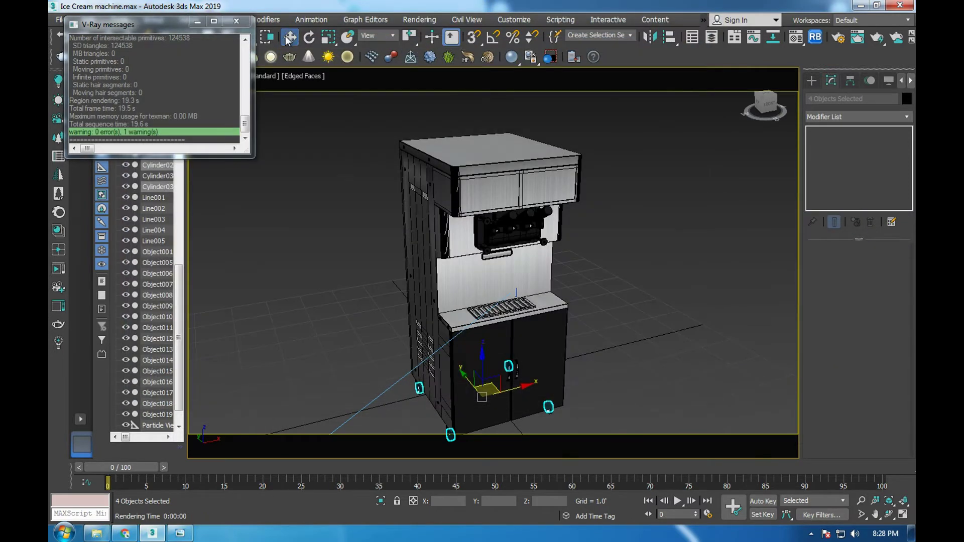
key("alt+w")
key("alt+w")
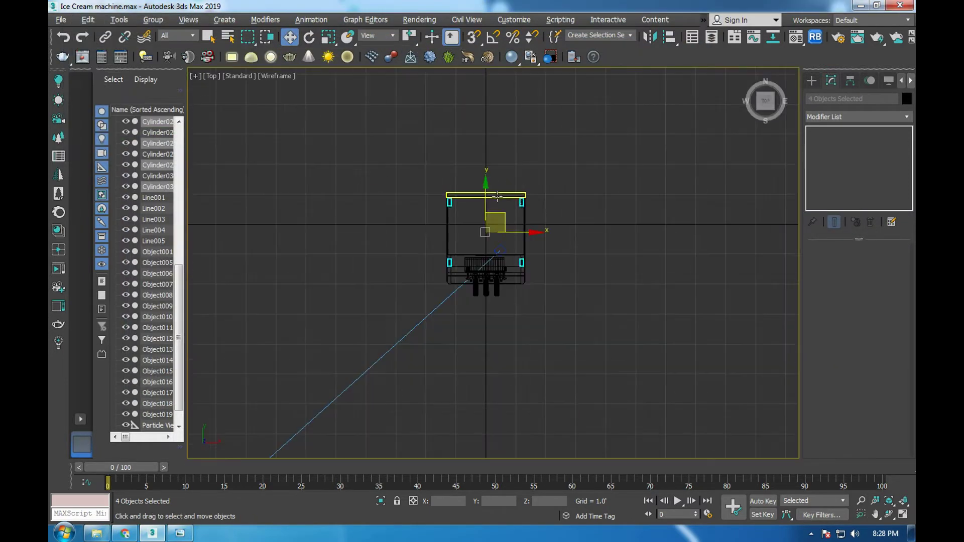
scroll(499, 266, "up", 4)
key("p")
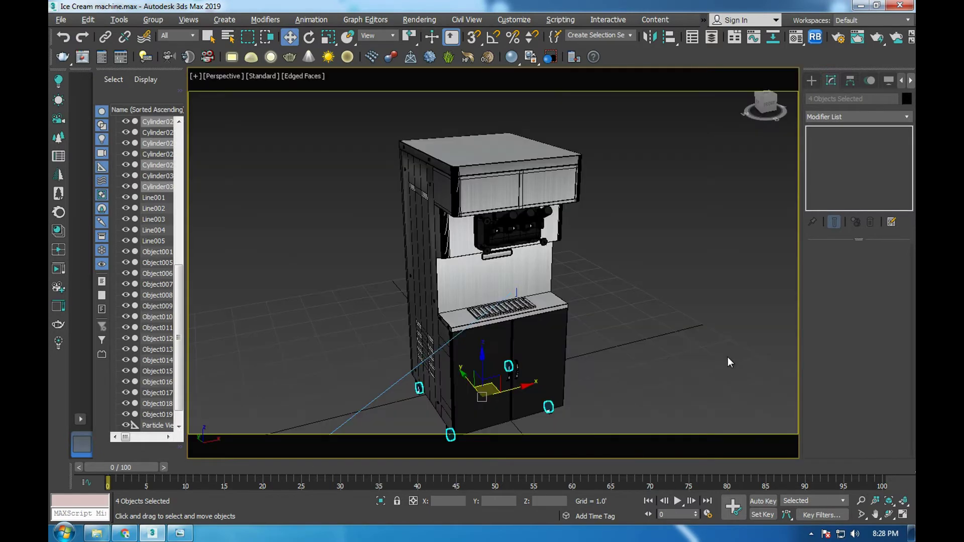
key("c")
key("alt+w")
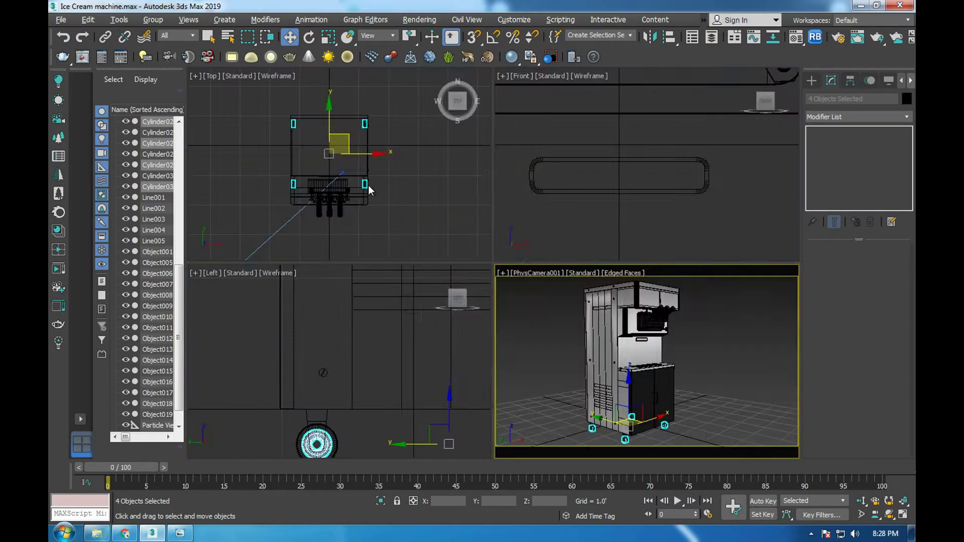
key("alt+w")
- Box-select all machine geometry in the Top view and group it as Group001
left_click(186, 37)
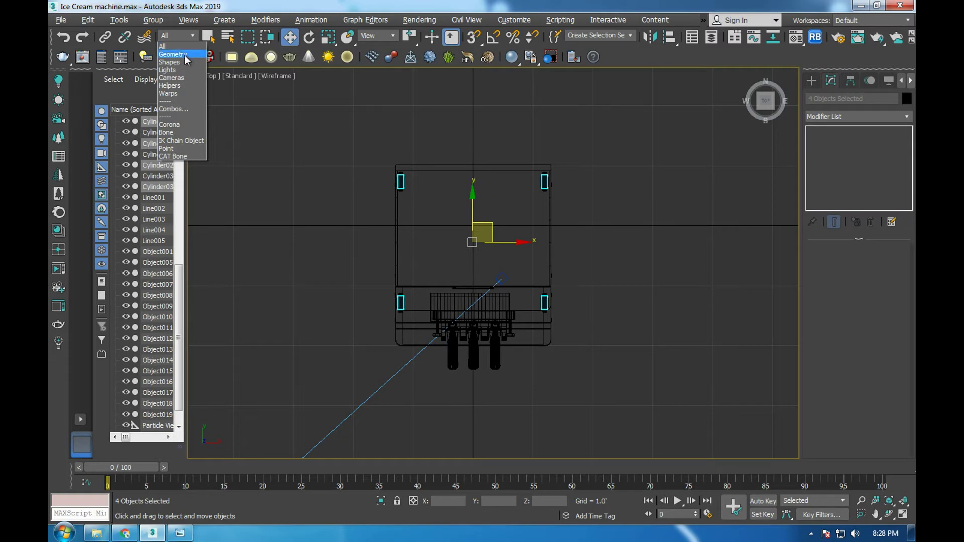
left_click(184, 56)
left_click_drag(347, 130, 616, 380)
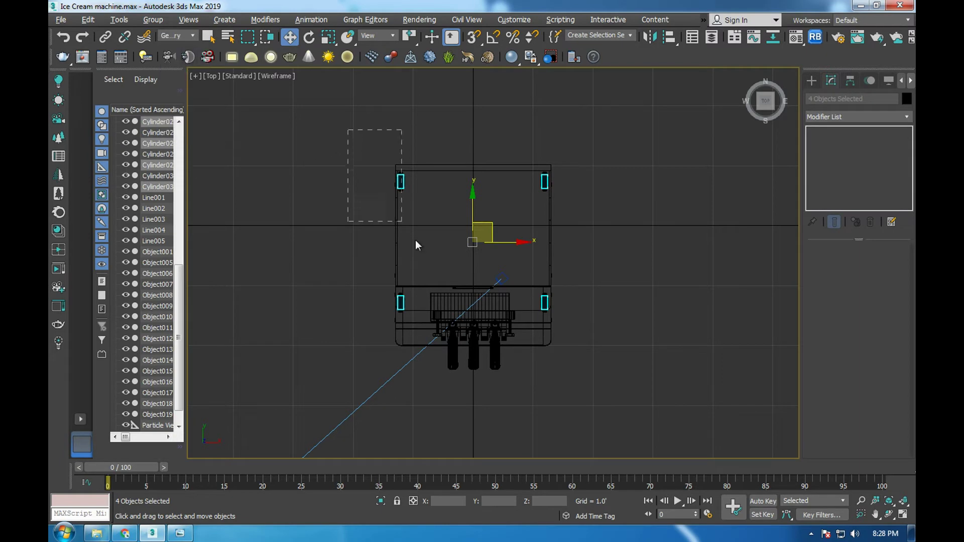
left_click(153, 20)
key("Return")
- Maximize the Left view and zoom in on the machine's base and front wheel
key("alt+w")
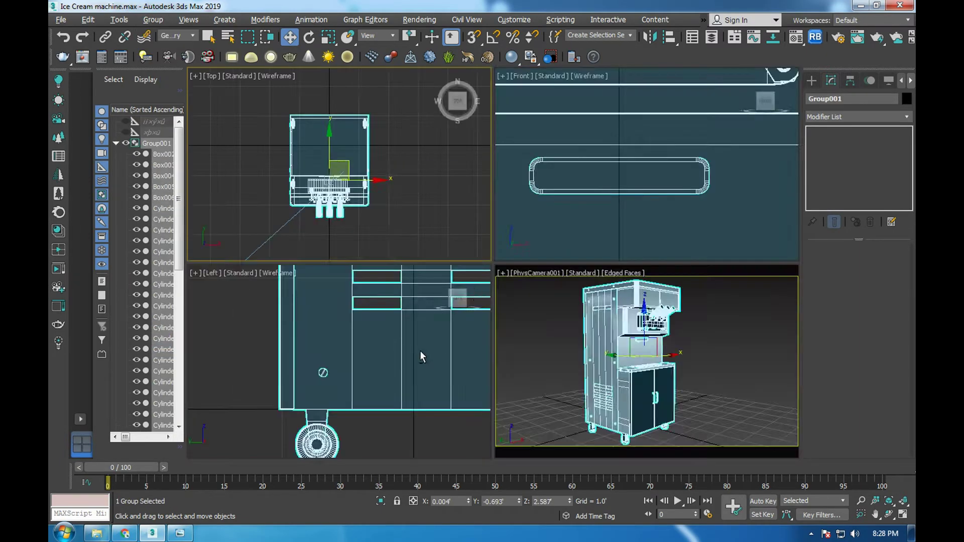
middle_click(396, 266)
key("alt+w")
middle_click_drag(397, 266, 420, 376)
scroll(420, 375, "down", 2)
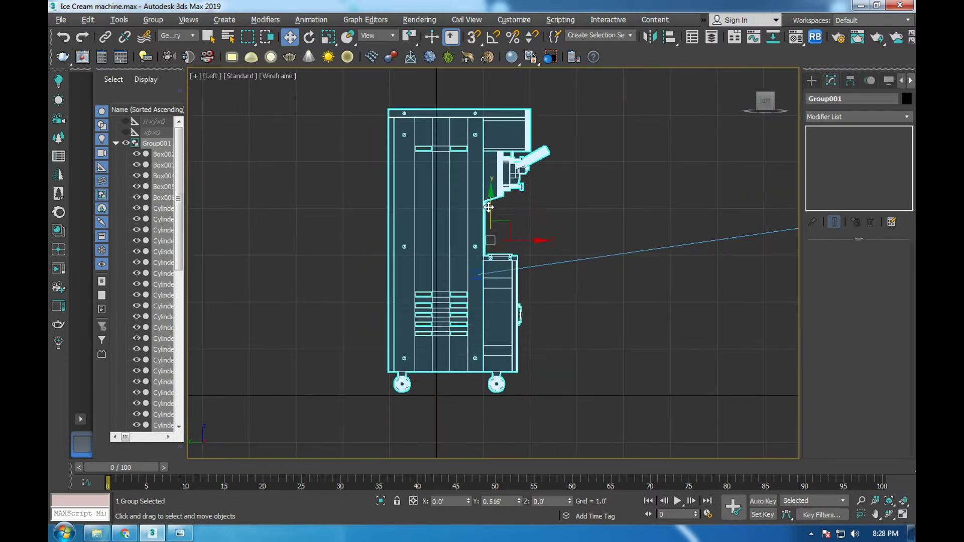
scroll(484, 428, "up", 5)
scroll(493, 383, "up", 3)
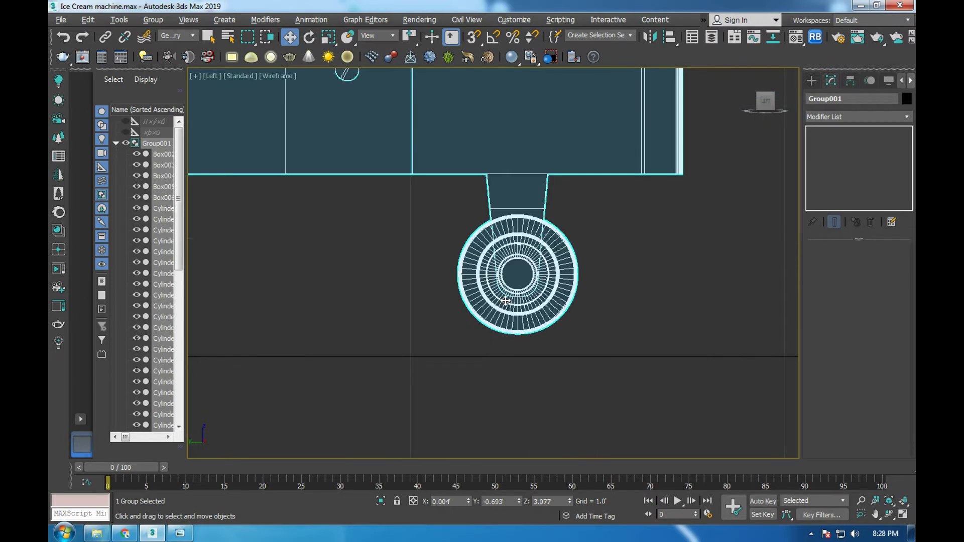
middle_click_drag(502, 296, 504, 319)
scroll(505, 319, "down", 2)
scroll(505, 319, "down", 4)
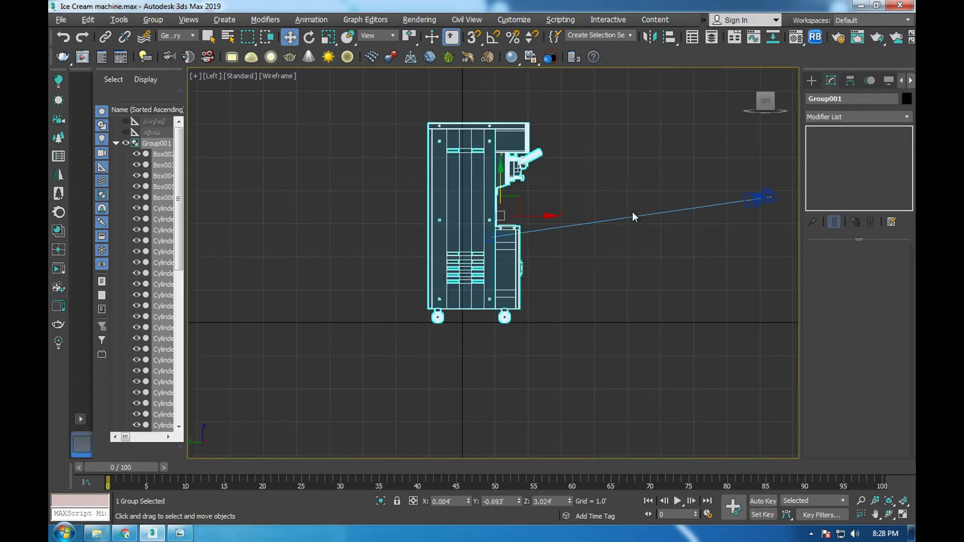
left_click(811, 80)
- Draw a floor plane in the Top view and set it to 50 x 50
key("f")
key("t")
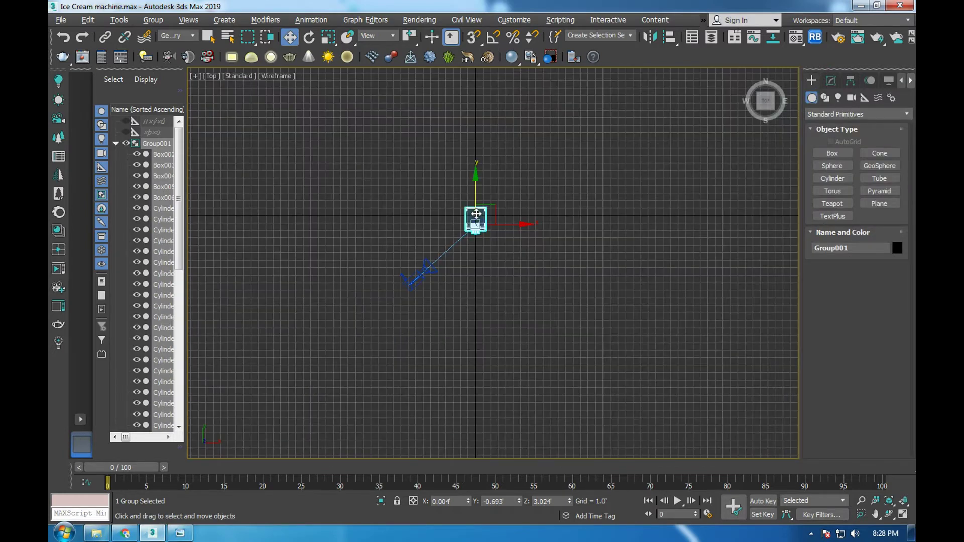
left_click(878, 203)
left_click_drag(250, 105, 702, 435)
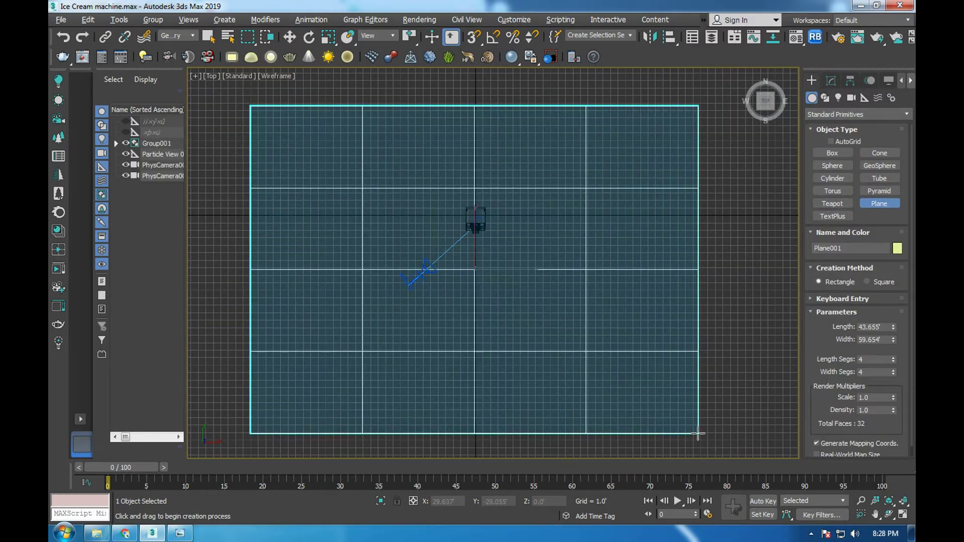
key("w")
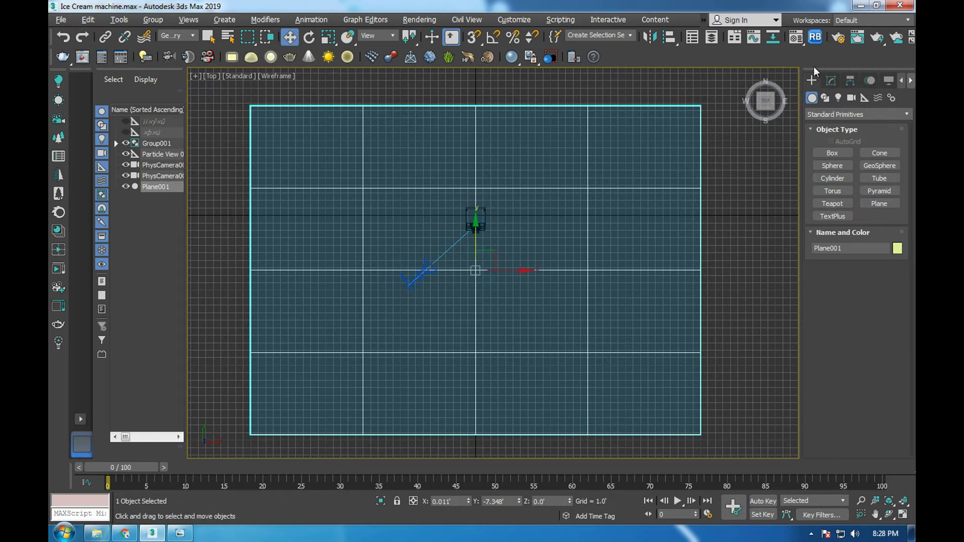
left_click(830, 80)
right_click(891, 312)
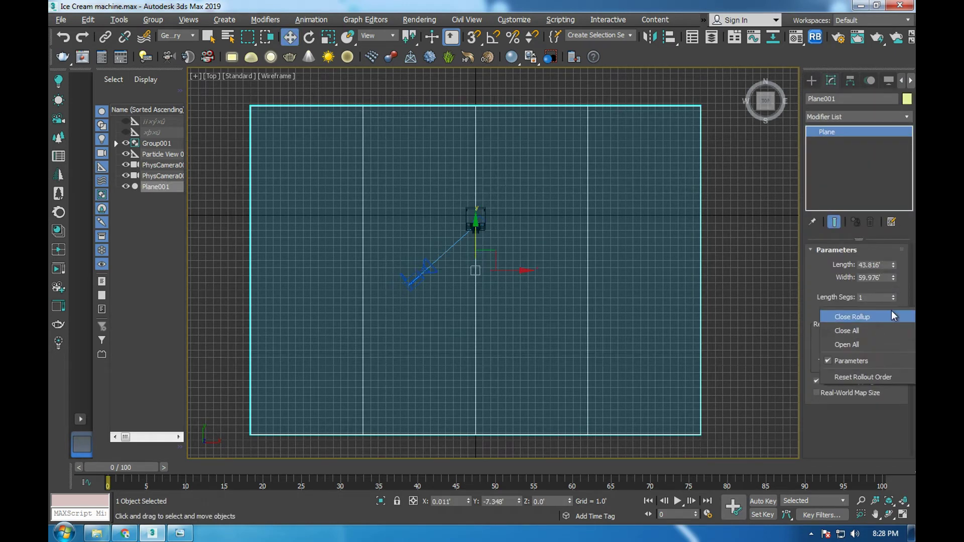
left_click(893, 307)
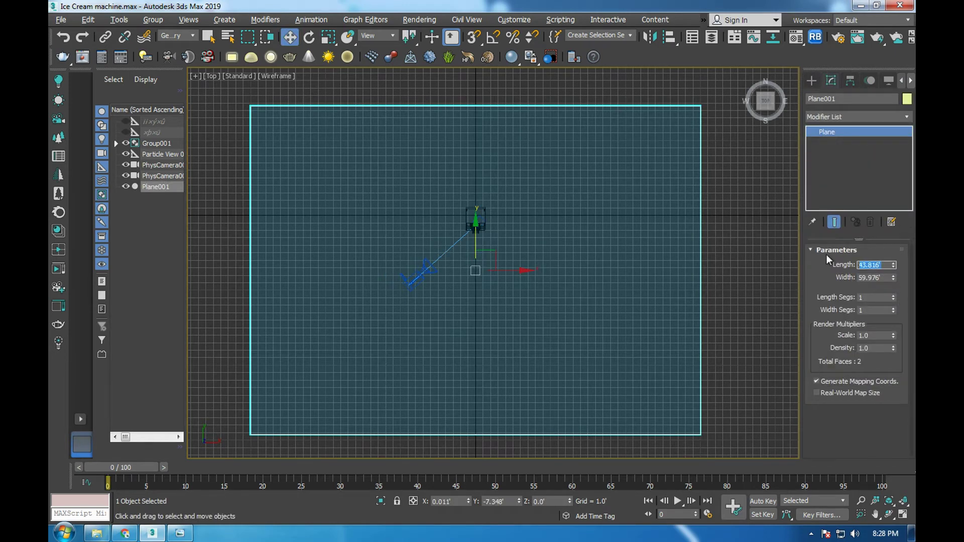
type("50")
key("Return")
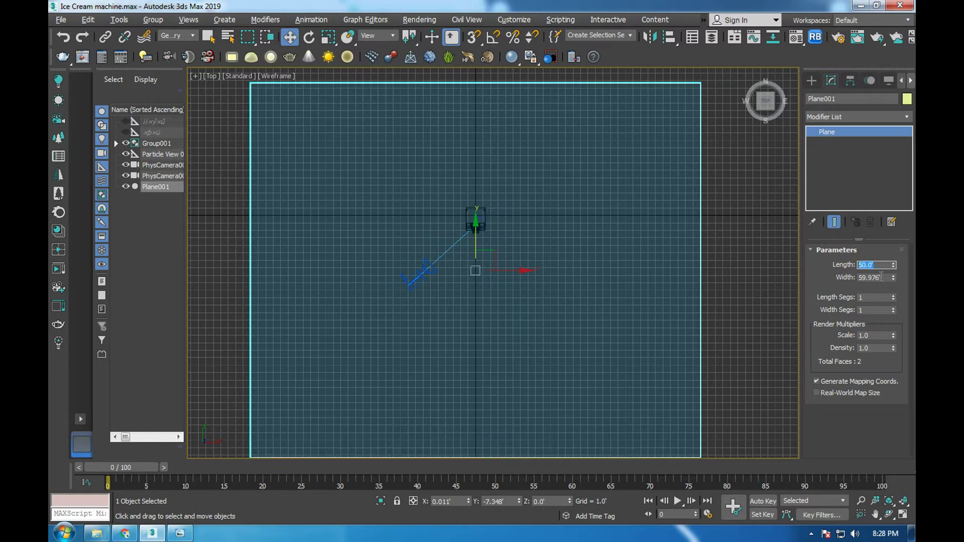
key("Tab")
type("50")
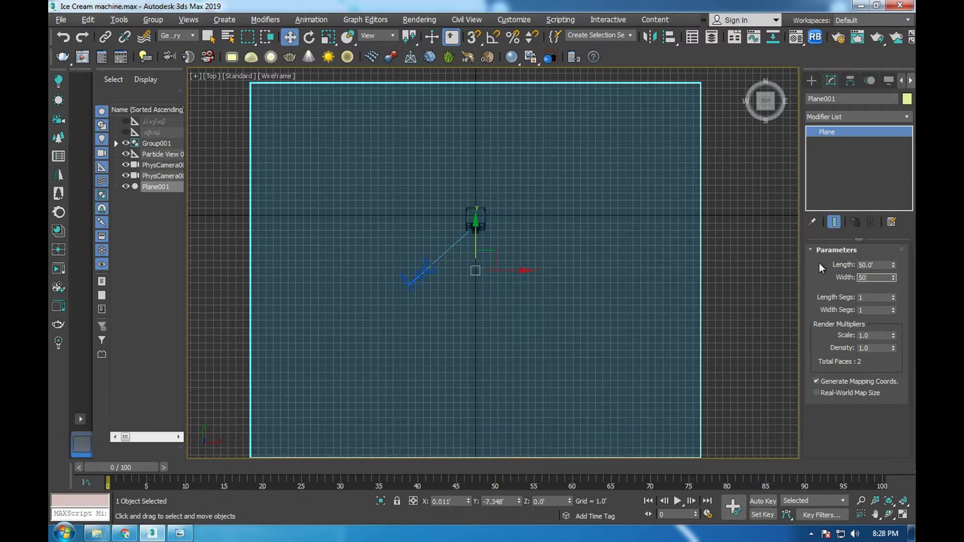
key("Return")
- Zero the plane's X, Y and Z position to centre it under the machine
middle_click_drag(637, 275, 641, 263)
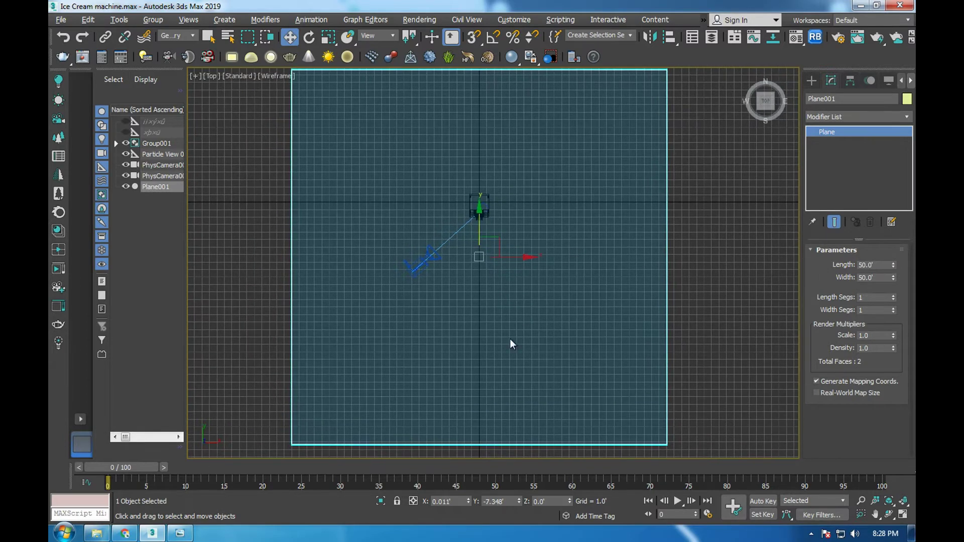
right_click(517, 501)
right_click(467, 501)
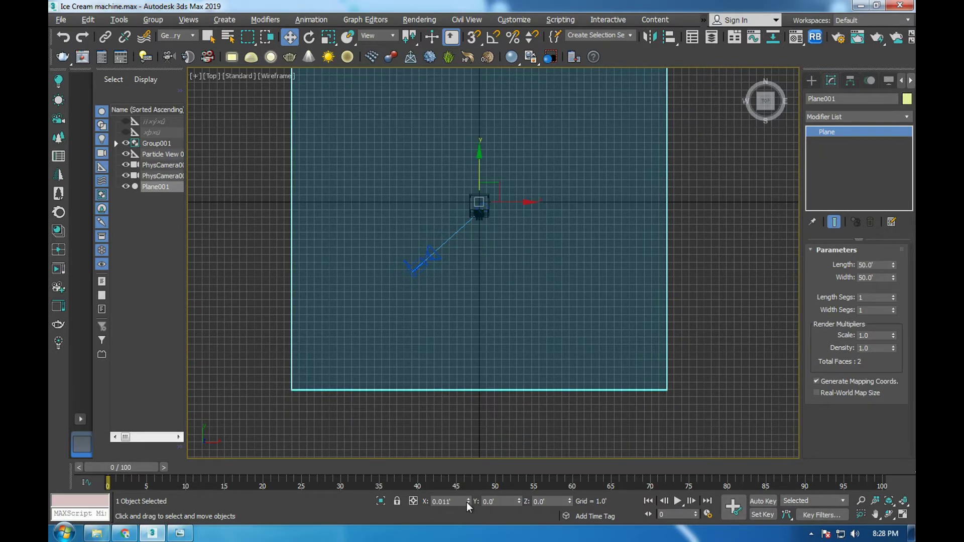
key("alt+w")
right_click(390, 366)
key("alt+w")
- Lift the plane in the Left view until it just touches the wheel bottoms
scroll(516, 308, "up", 10)
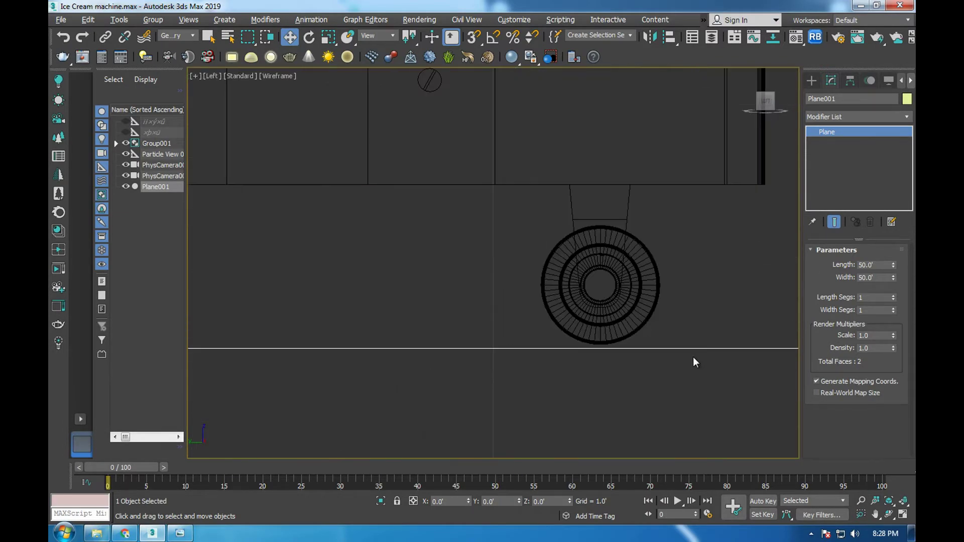
scroll(692, 357, "down", 2)
left_click_drag(407, 324, 408, 324)
scroll(648, 347, "up", 3)
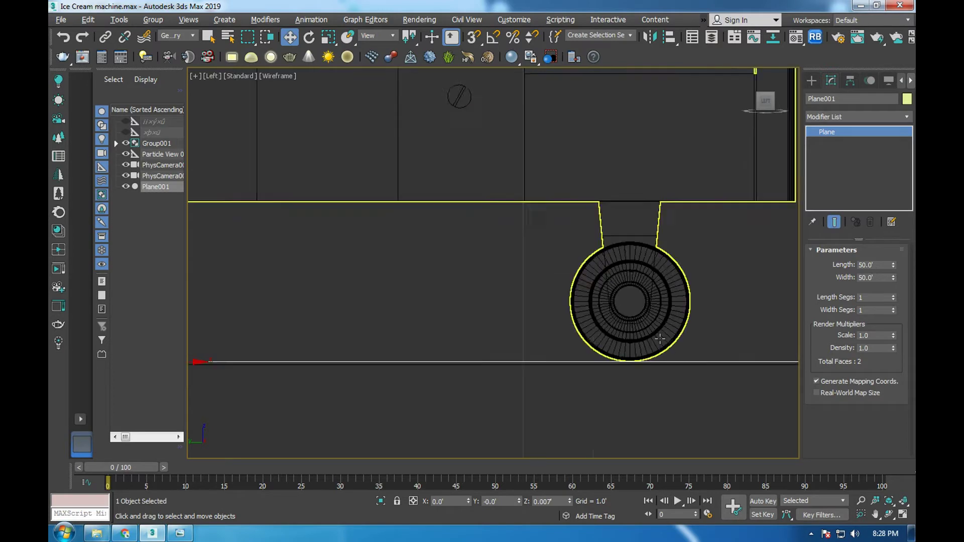
scroll(650, 372, "up", 4)
scroll(638, 384, "up", 2)
left_click_drag(636, 383, 631, 377)
key("alt+w")
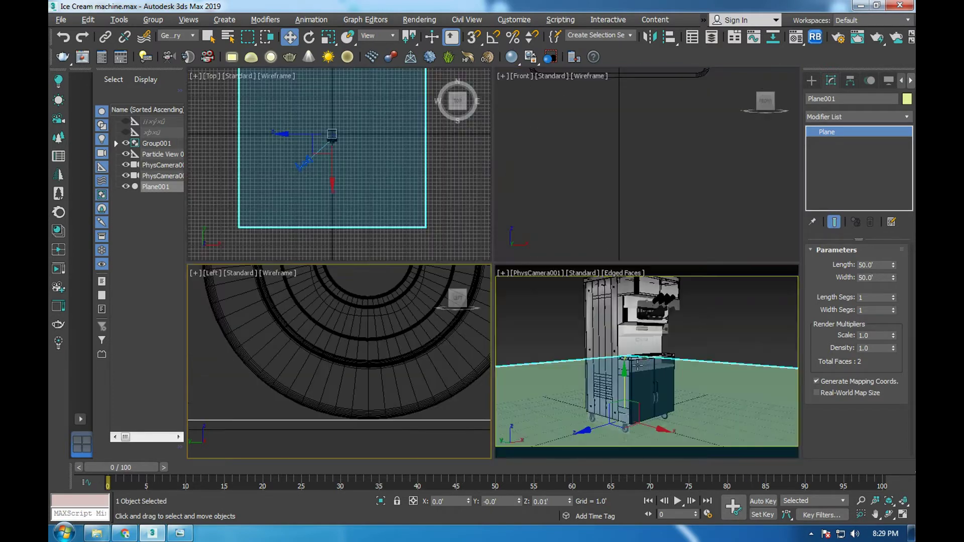
right_click(643, 357)
key("alt+w")
- Start a new material named floor with a light grey diffuse colour
left_click(796, 37)
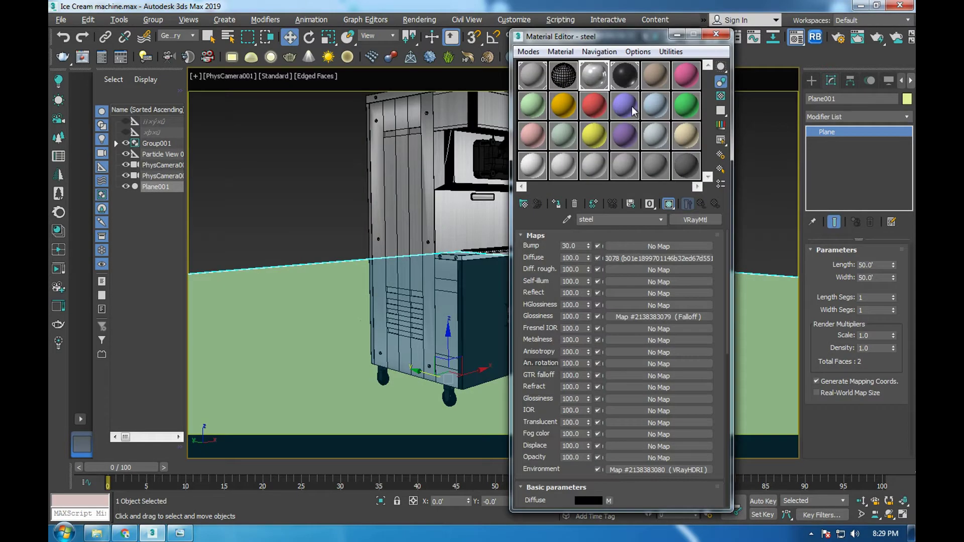
left_click(658, 77)
left_click(623, 235)
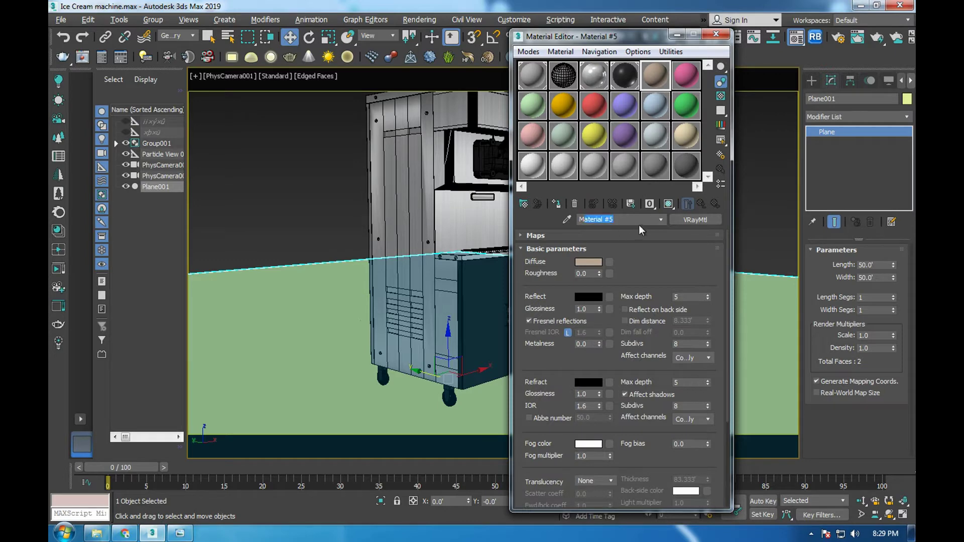
type("floor")
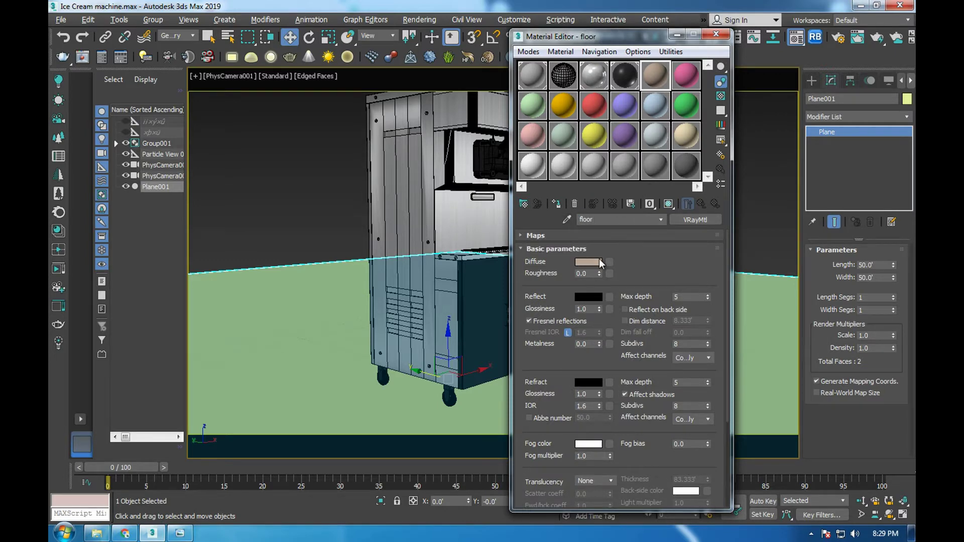
left_click(588, 262)
left_click_drag(374, 145, 288, 166)
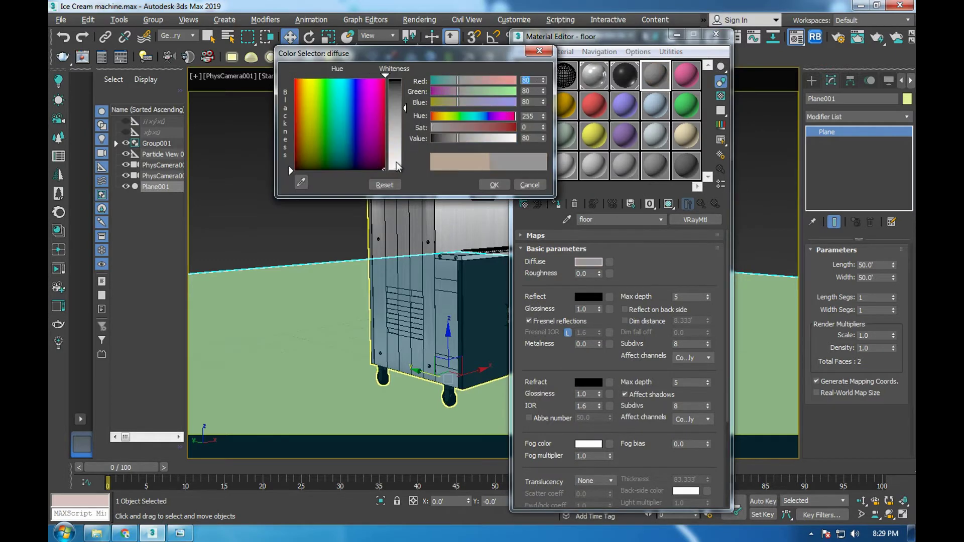
left_click(494, 185)
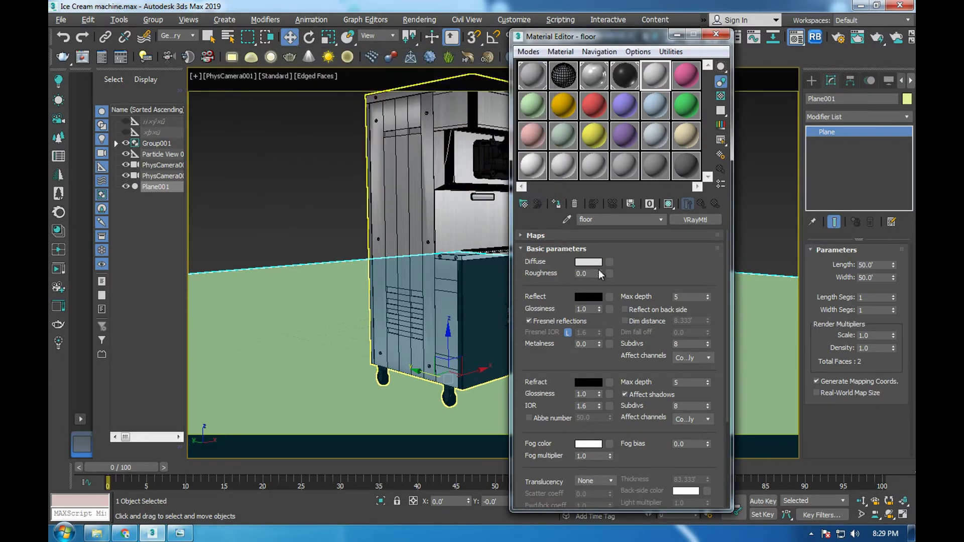
- Give the floor material a grey reflection colour with 0.7 glossiness
left_click(588, 297)
left_click_drag(400, 96, 484, 164)
left_click(491, 185)
type("0.7")
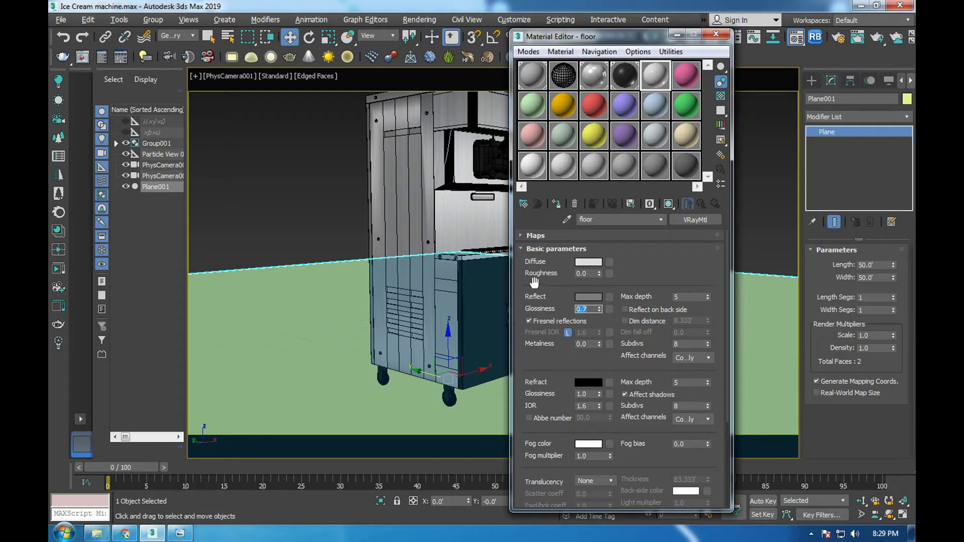
key("Return")
left_click(716, 34)
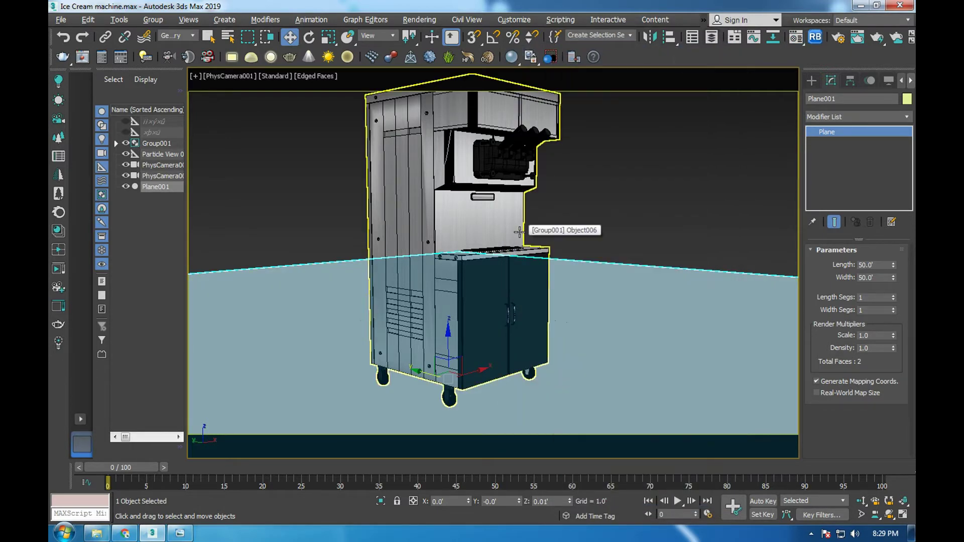
middle_click_drag(522, 226, 524, 234)
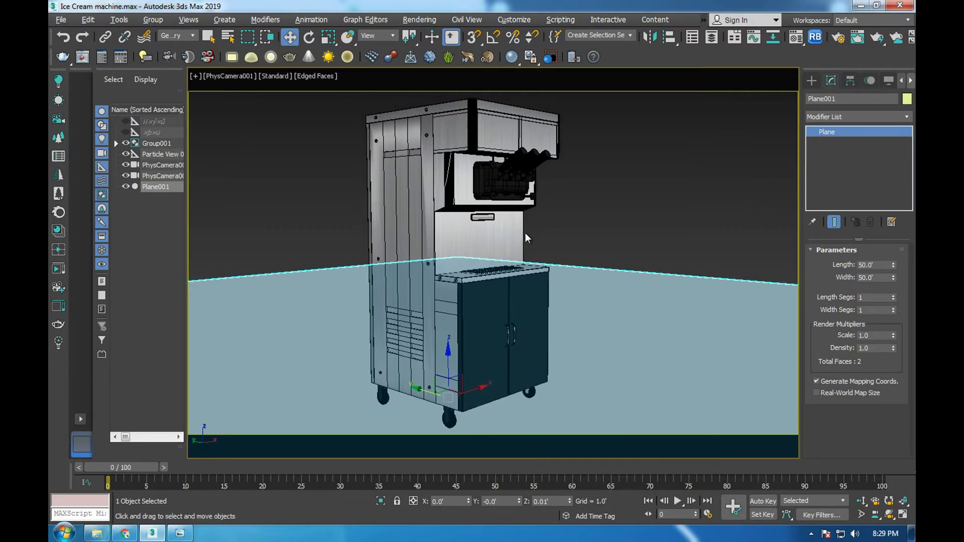
- Set the environment background colour to light grey
key("8")
left_click(206, 189)
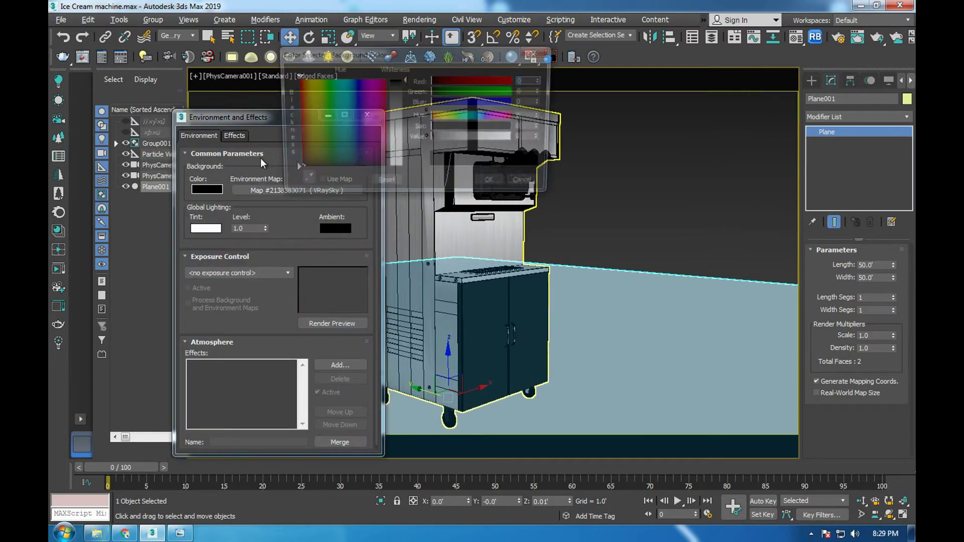
left_click_drag(433, 138, 502, 139)
left_click(494, 185)
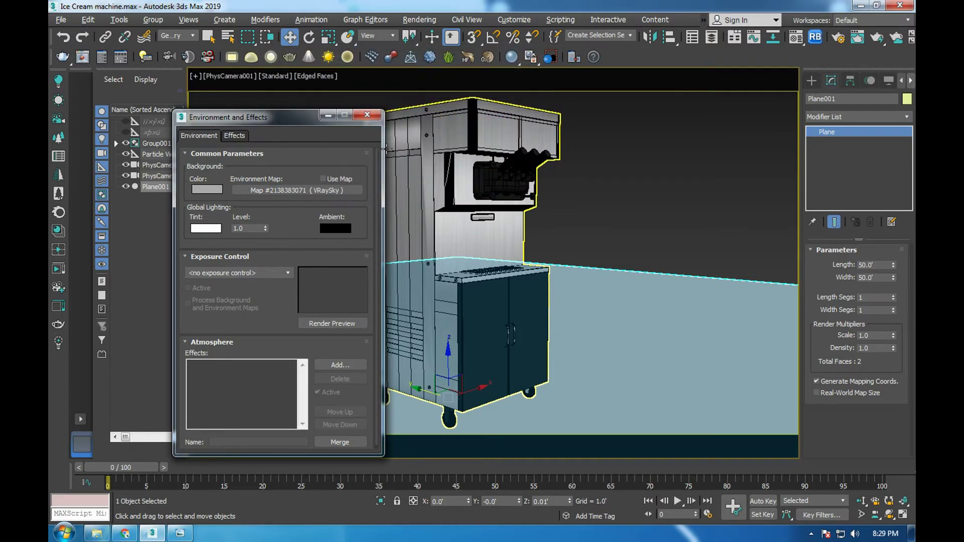
left_click(370, 117)
- Run a V-Ray test render of the machine on its grey floor
key("shift+q")
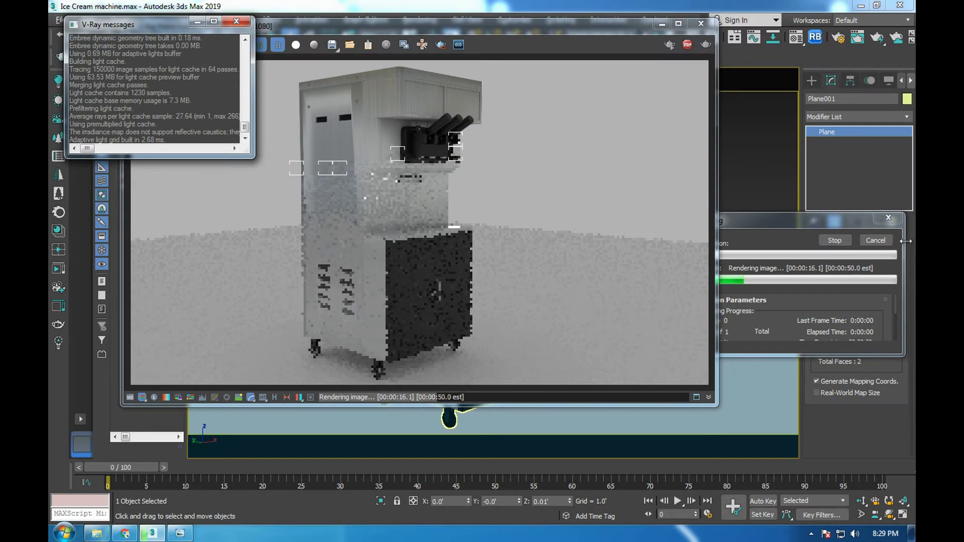
left_click(872, 241)
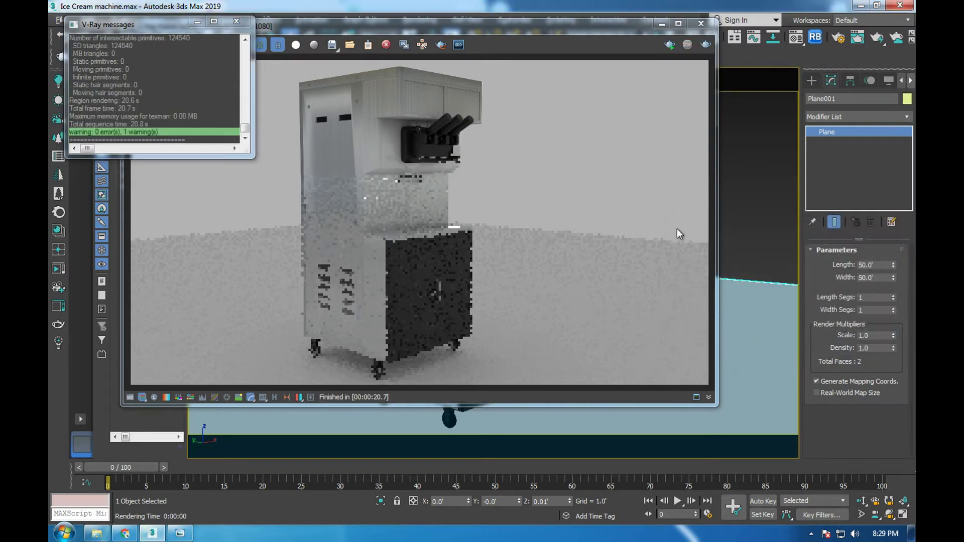
key("m")
left_click(593, 74)
- Lower the steel material's diffuse map amount to 20
left_click(535, 236)
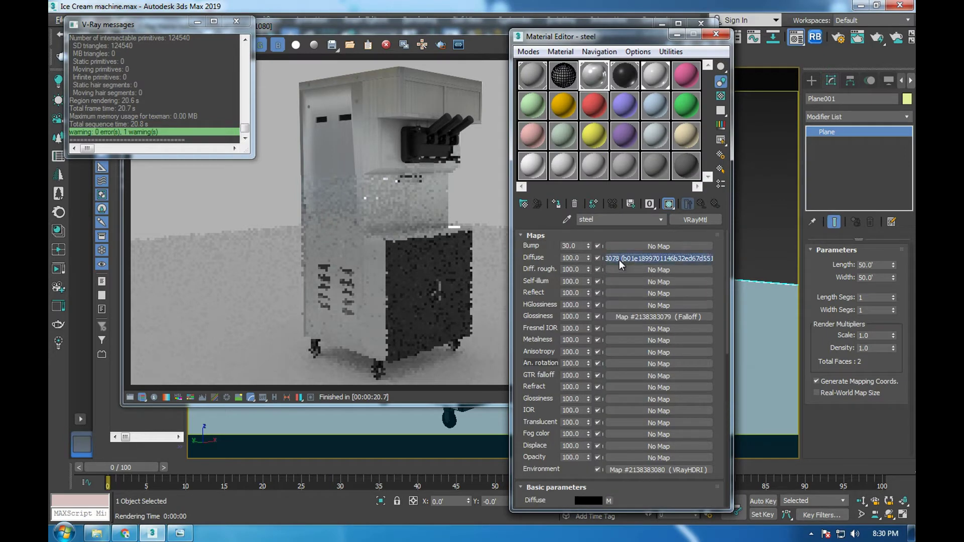
mouse_move(619, 260)
left_mouse_down()
mouse_move(622, 269)
mouse_move(591, 261)
left_mouse_up()
left_click(716, 34)
- Start a new test render, cancel it, and close the frame buffer and V-Ray log
left_click(705, 44)
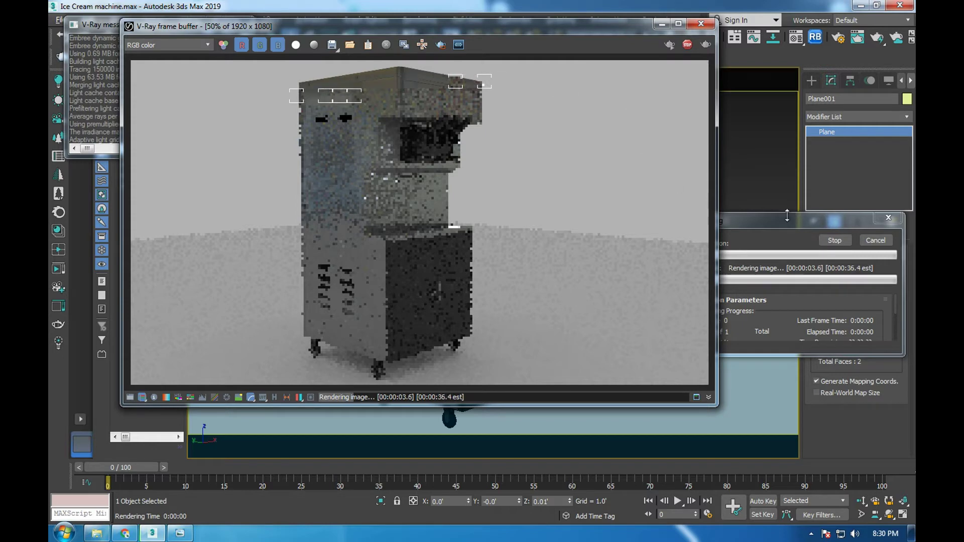
left_click(864, 239)
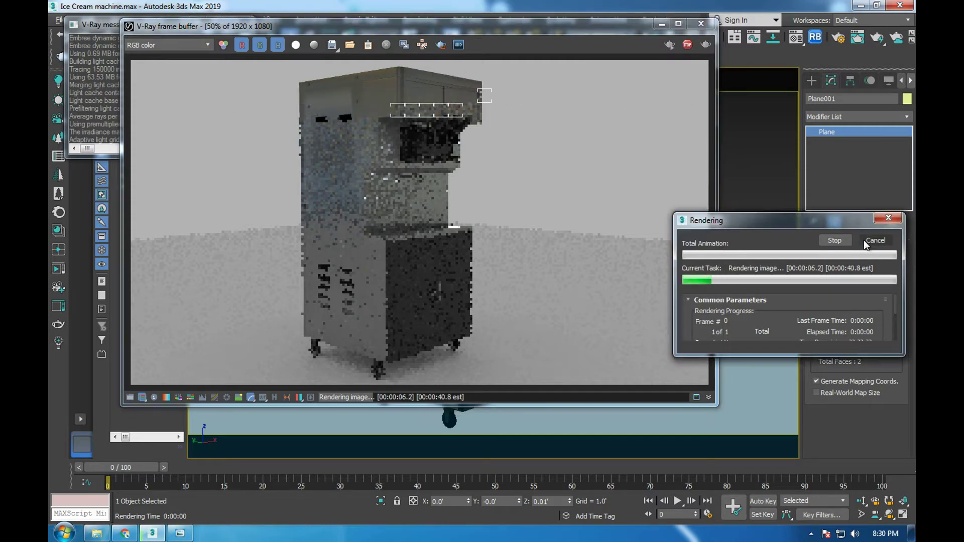
left_click(701, 23)
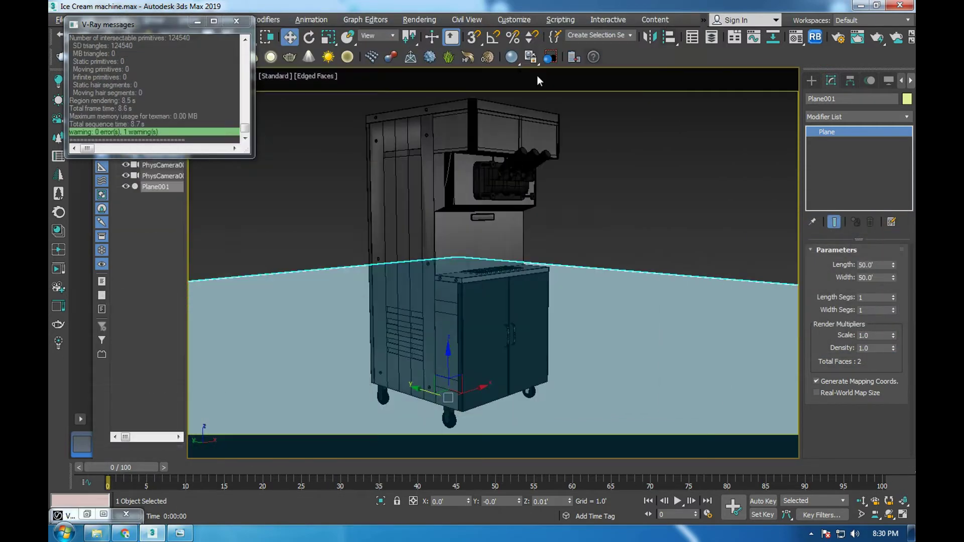
left_click(240, 24)
- Create a VRayHDRI map in the last empty material slot from the V-Ray maps list
key("m")
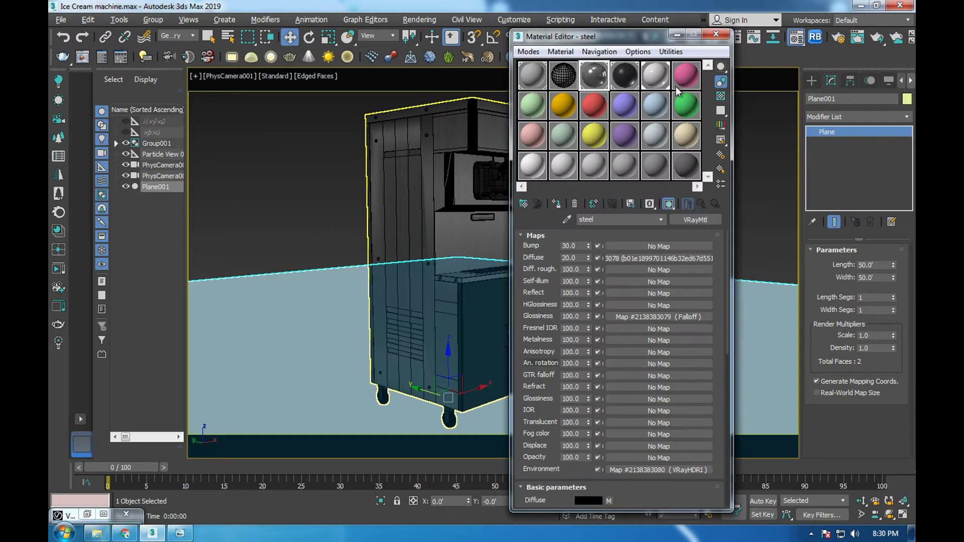
left_click(686, 168)
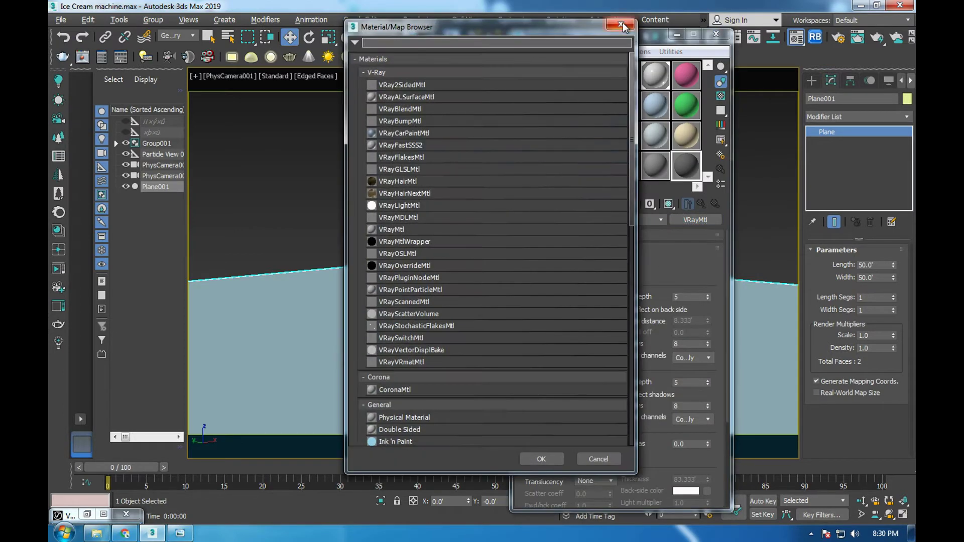
left_click(621, 25)
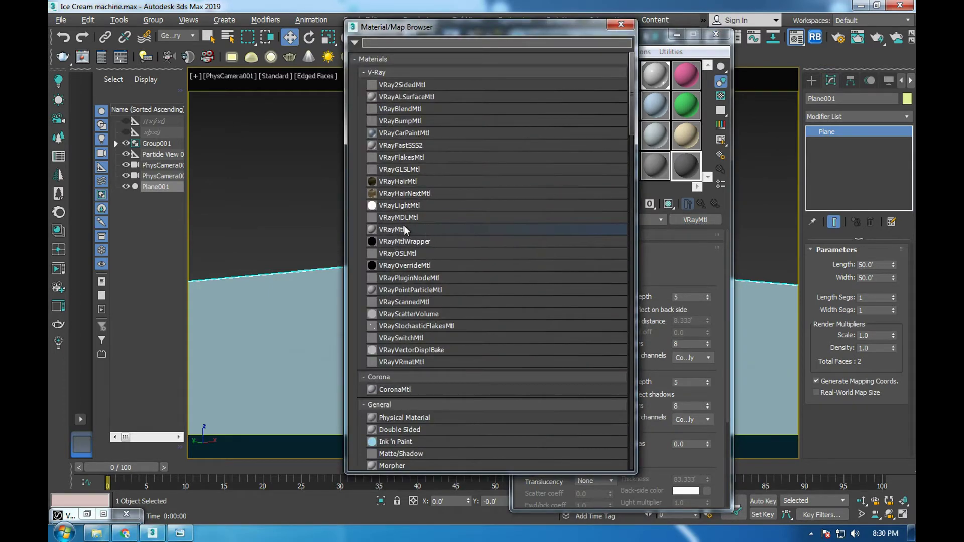
scroll(450, 260, "down", 1)
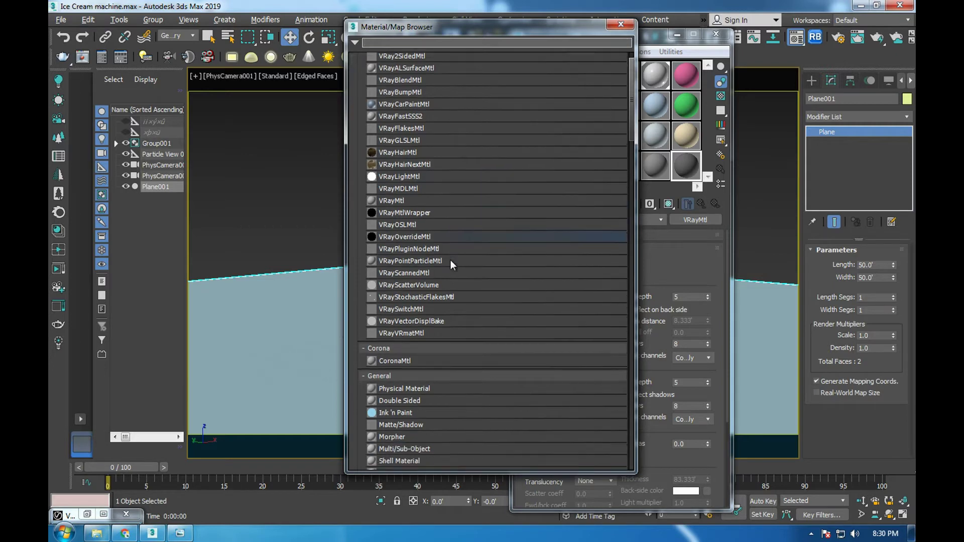
scroll(450, 260, "down", 1)
scroll(450, 259, "up", 1)
scroll(450, 257, "up", 1)
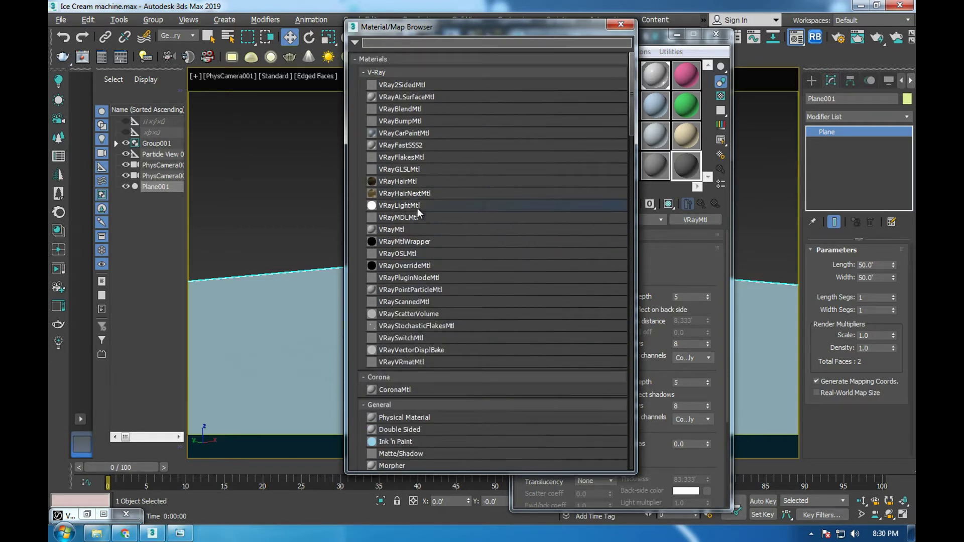
scroll(417, 209, "down", 4)
scroll(417, 207, "down", 6)
scroll(418, 207, "down", 1)
scroll(417, 208, "down", 3)
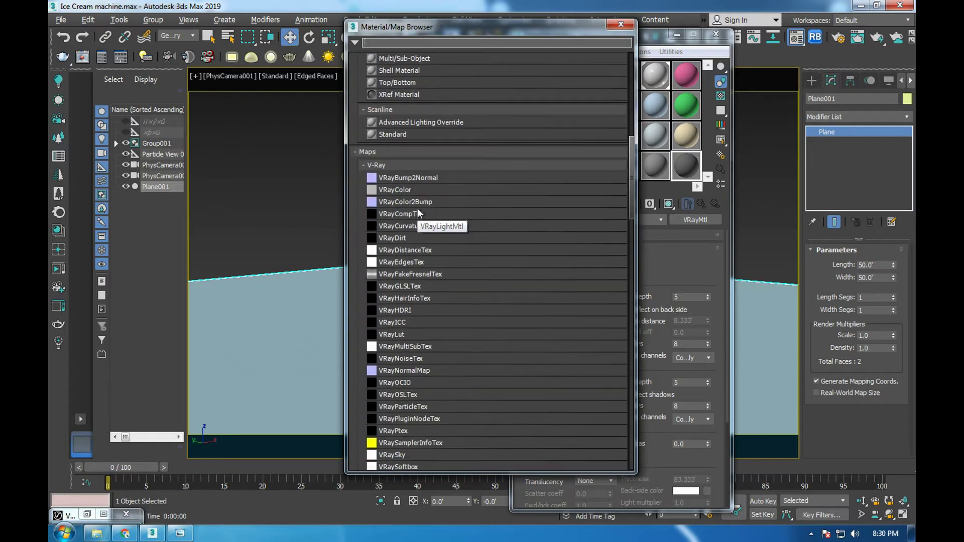
double_click(404, 310)
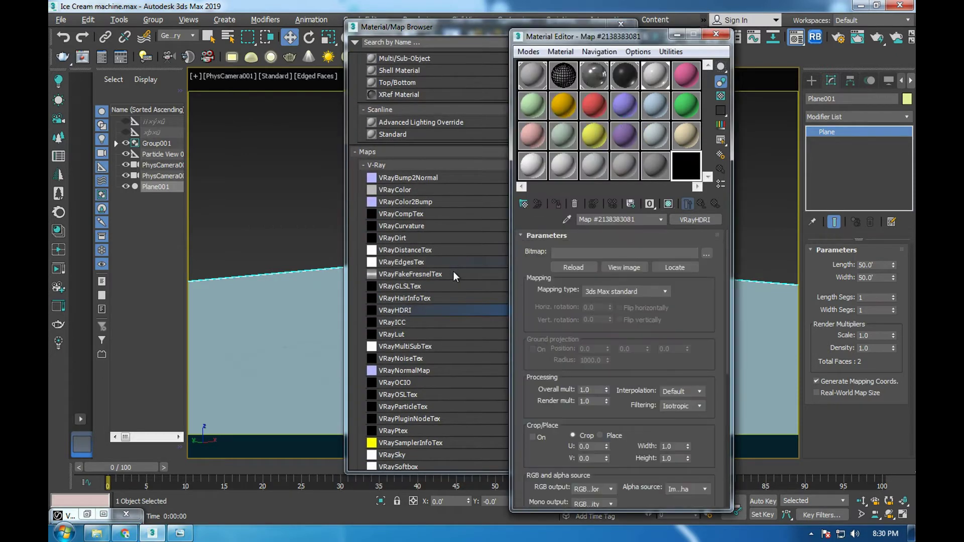
left_click(620, 23)
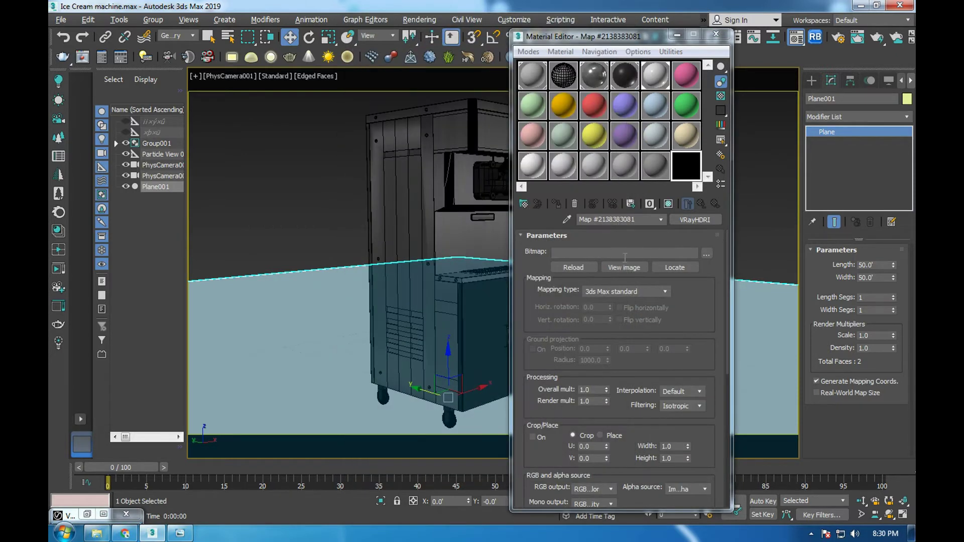
left_click(706, 253)
- Browse to F:\HDRIs and preview the warehouse, studio, flower road and entrance hall HDRs
left_click(82, 181)
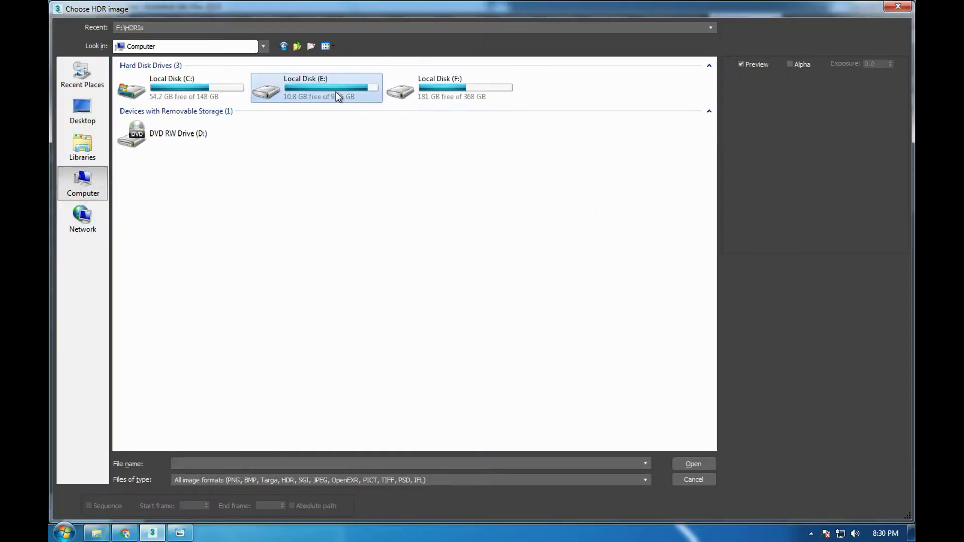
double_click(336, 92)
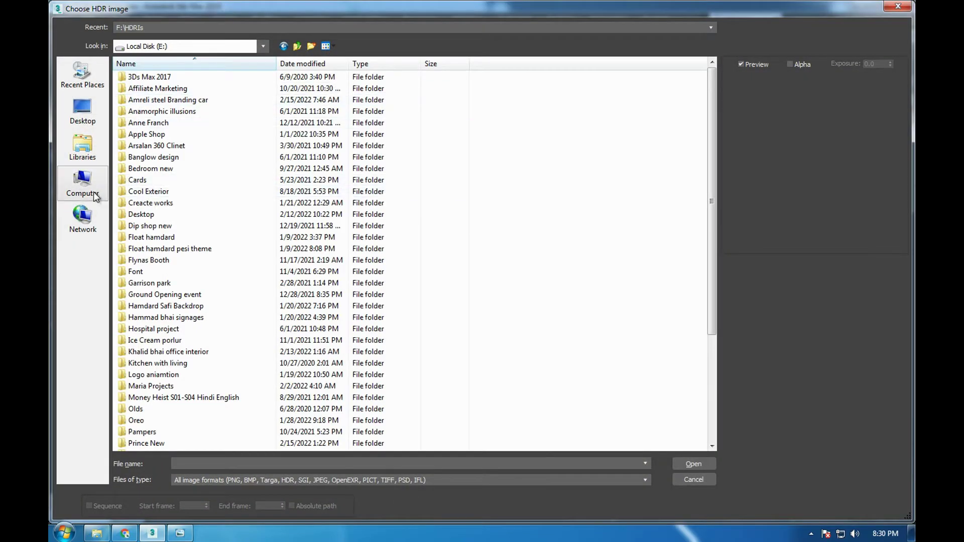
left_click(82, 180)
double_click(442, 89)
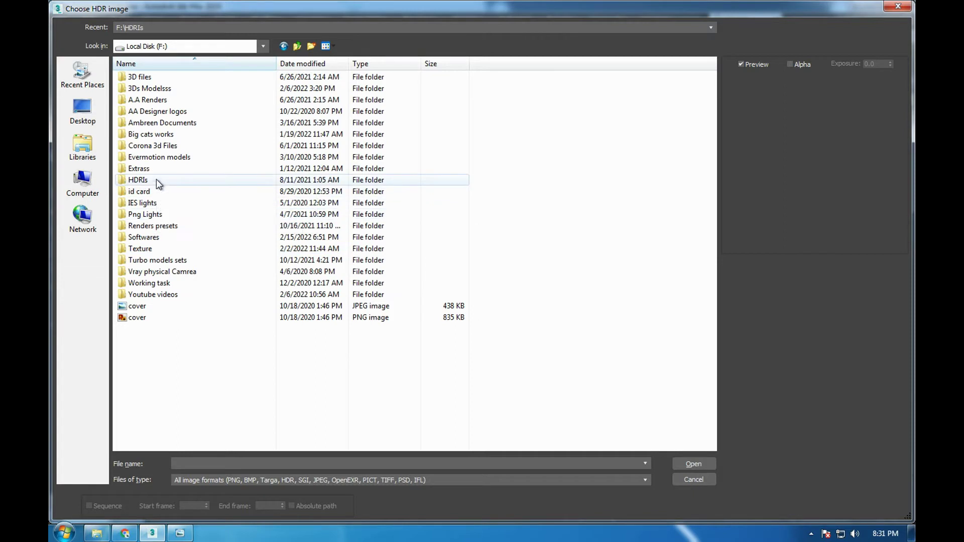
double_click(157, 181)
left_click(177, 135)
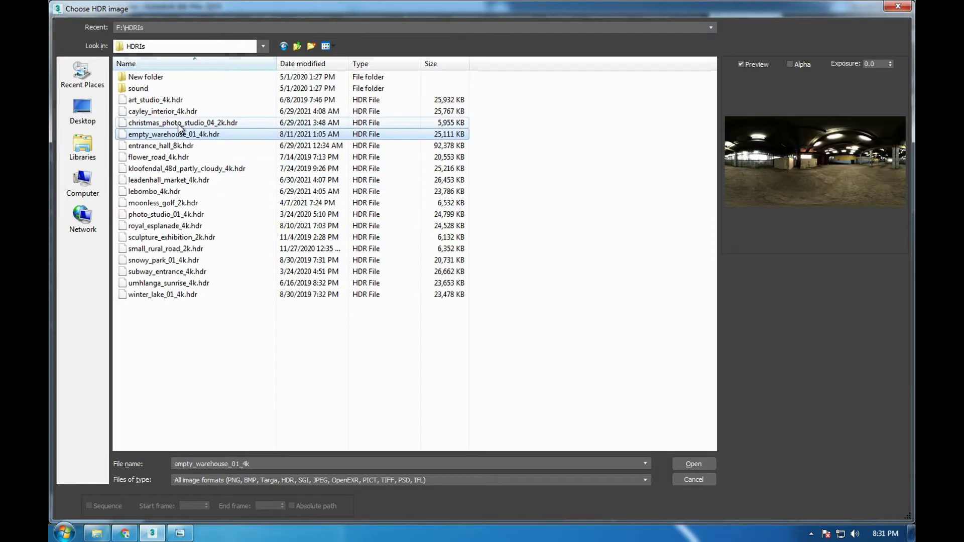
left_click(181, 125)
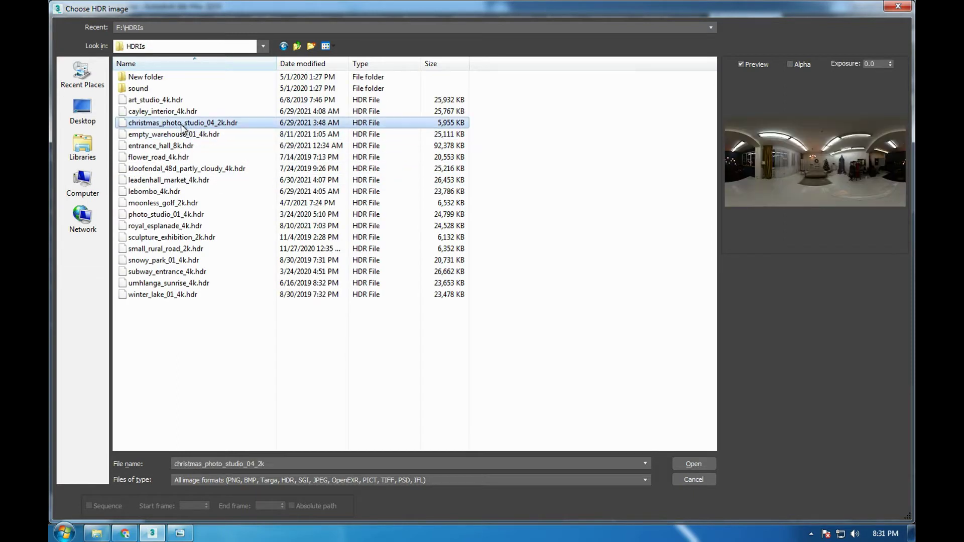
left_click(189, 157)
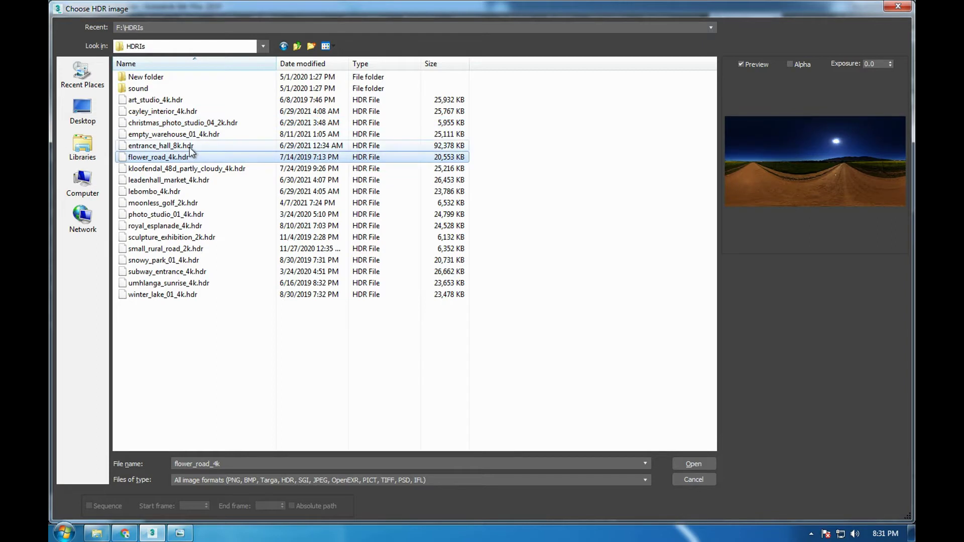
left_click(177, 146)
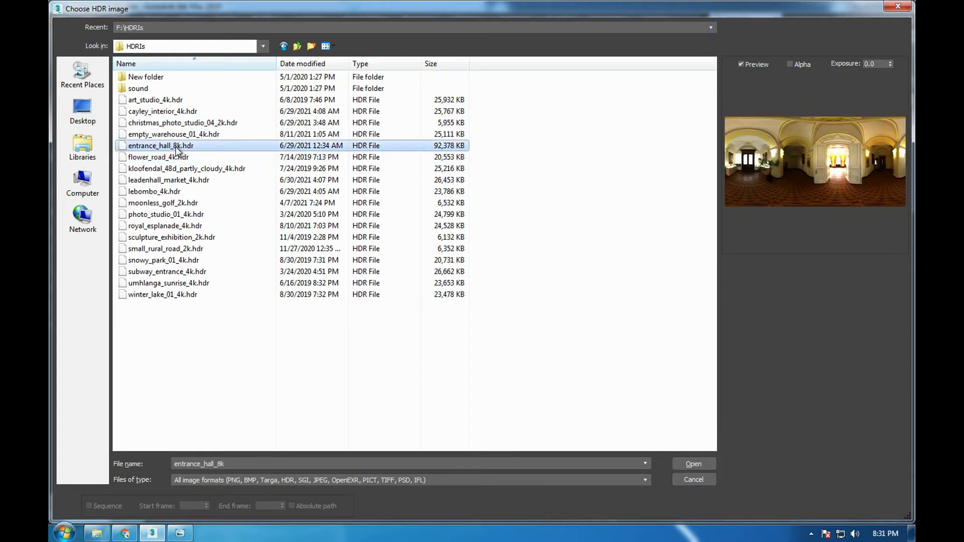
left_click(179, 136)
left_click(184, 123)
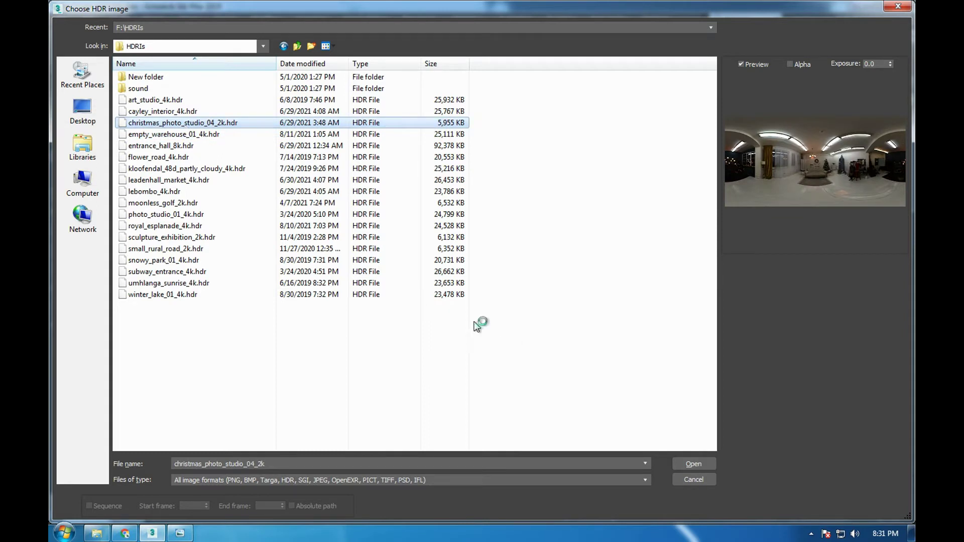
- Preview the remaining HDRs and load royal_esplanade_4k.hdr into the map
left_click(173, 272)
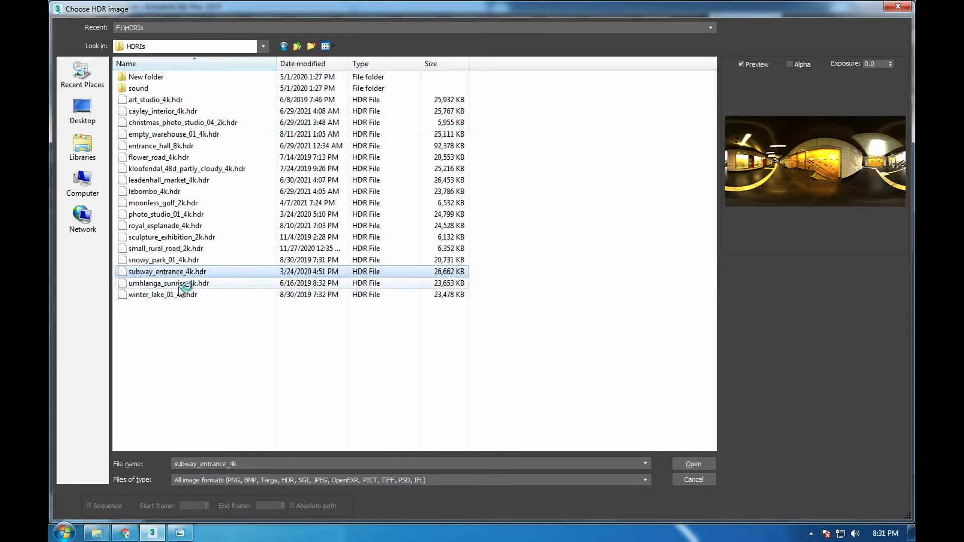
left_click(185, 284)
left_click(182, 295)
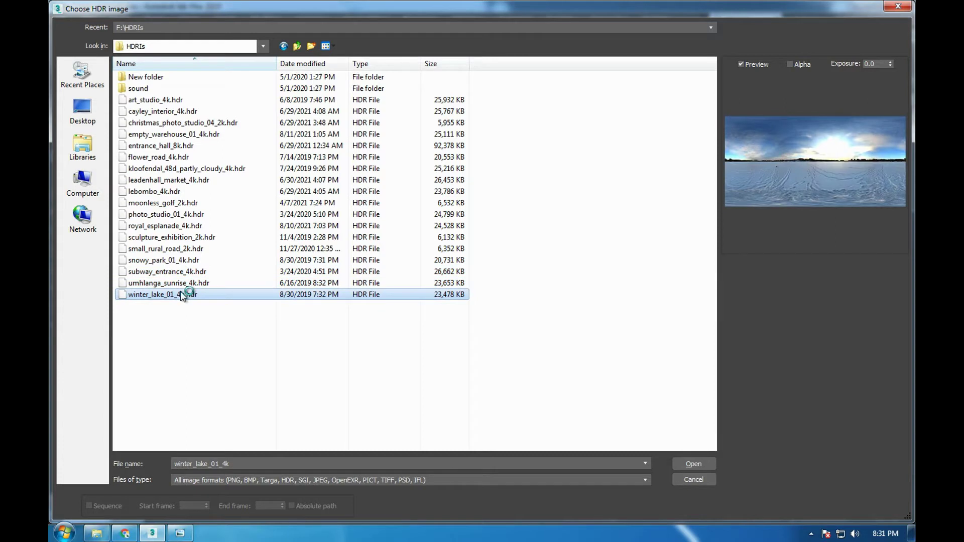
left_click(187, 261)
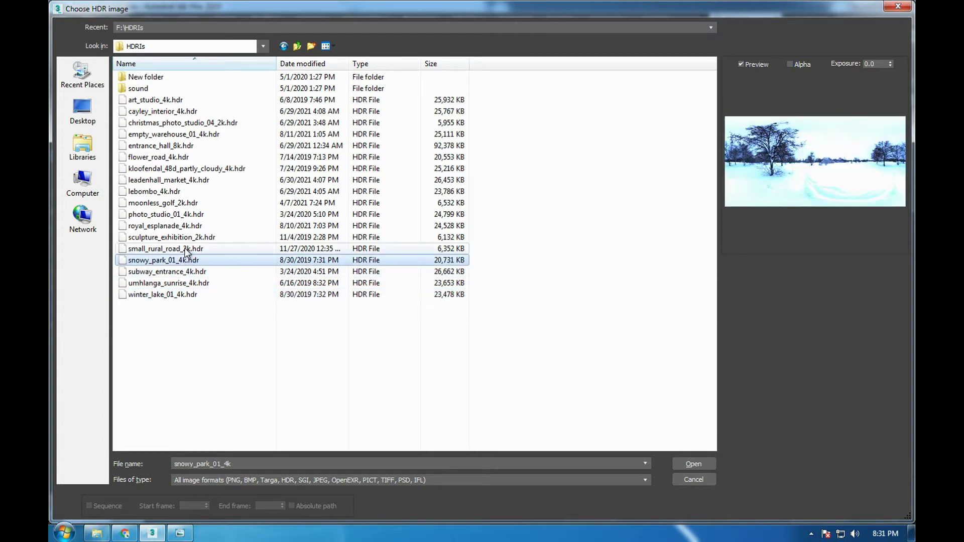
left_click(187, 248)
left_click(187, 238)
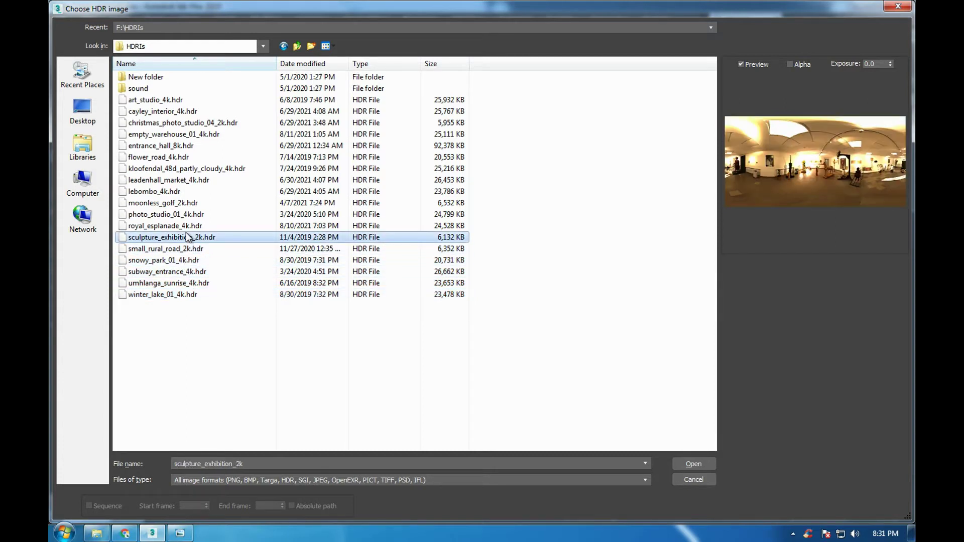
left_click(188, 226)
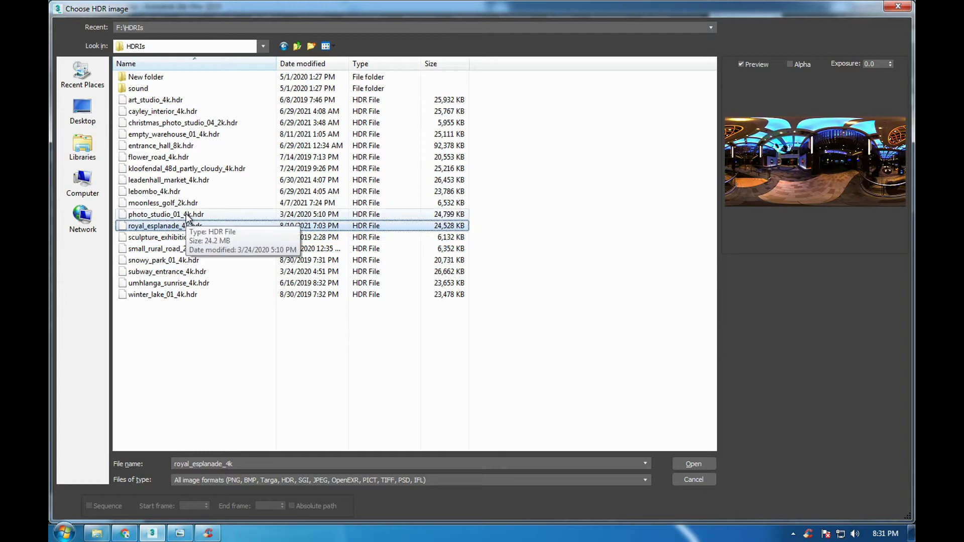
double_click(187, 226)
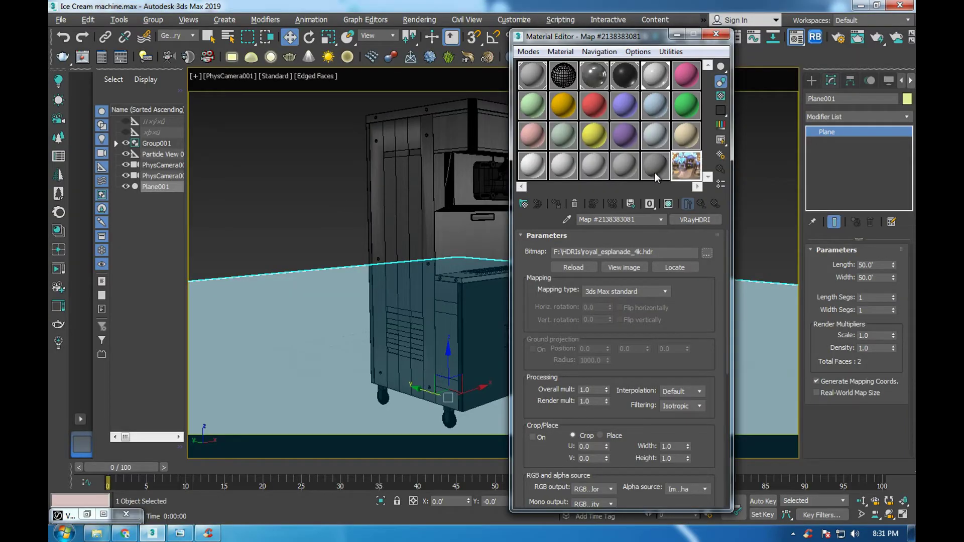
- Instance the VRayHDRI map as the environment map and test-render the scene
key("8")
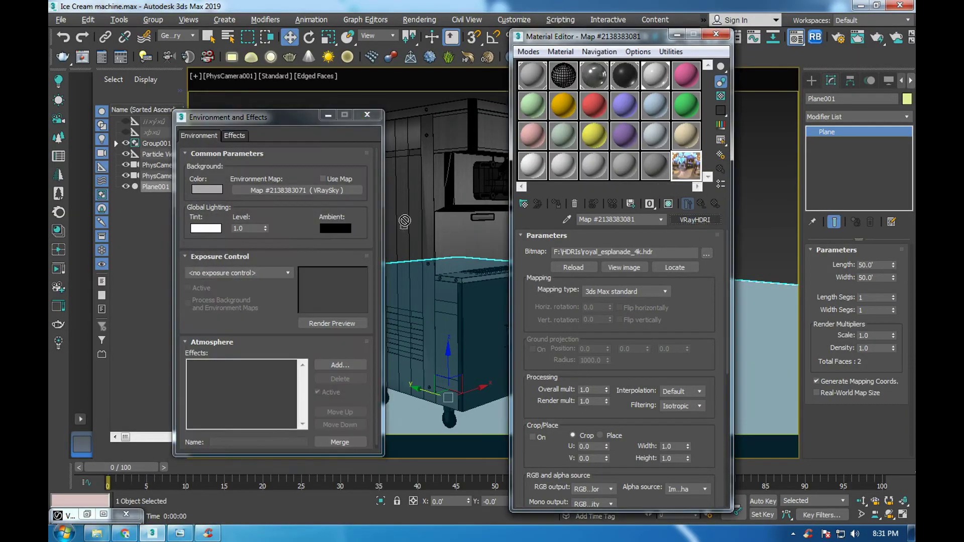
left_click_drag(318, 188, 318, 189)
left_click(260, 319)
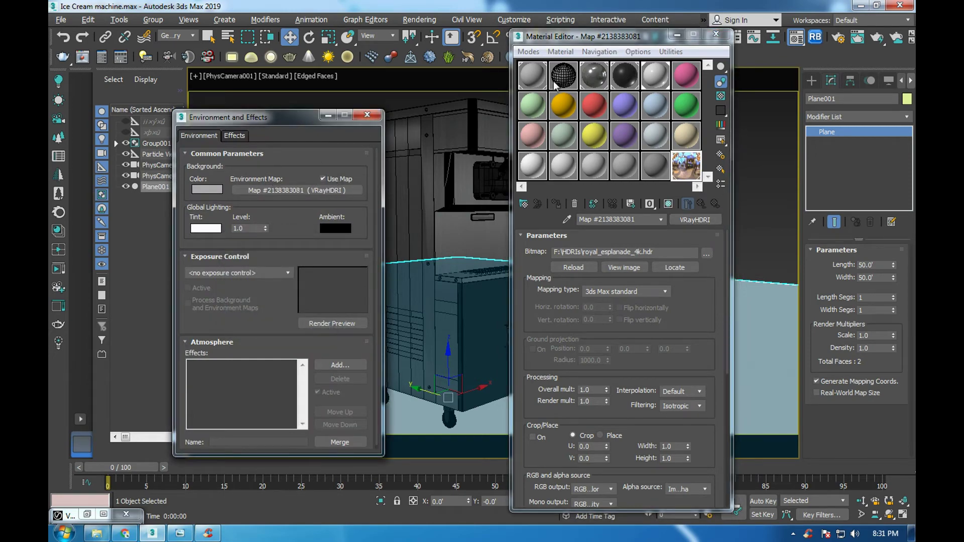
left_click(367, 114)
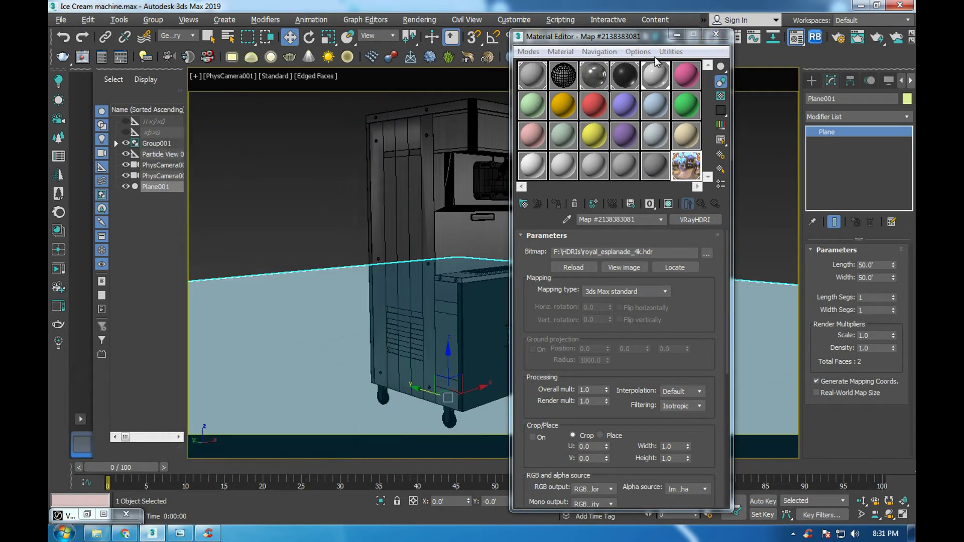
left_click(716, 34)
key("shift+q")
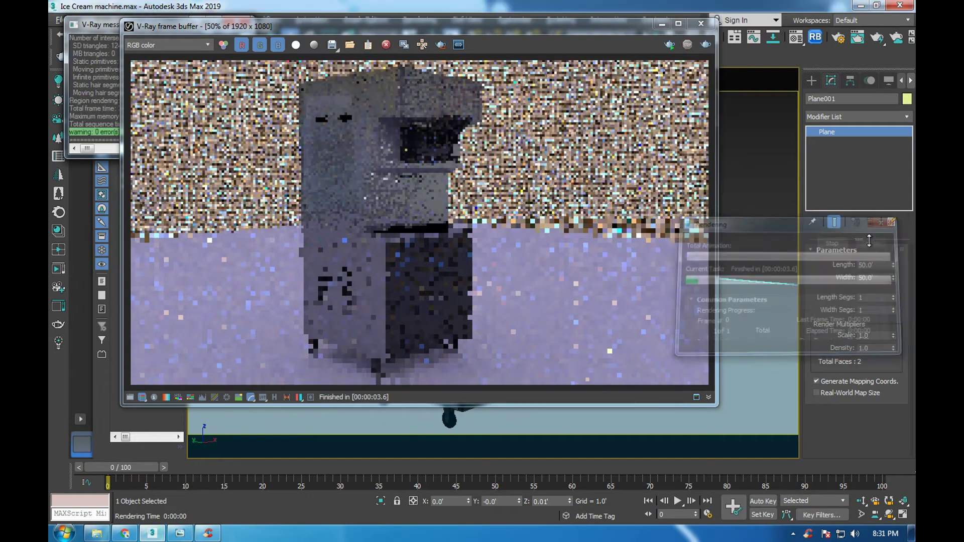
- Switch the HDRI mapping type to Spherical and render again
key("m")
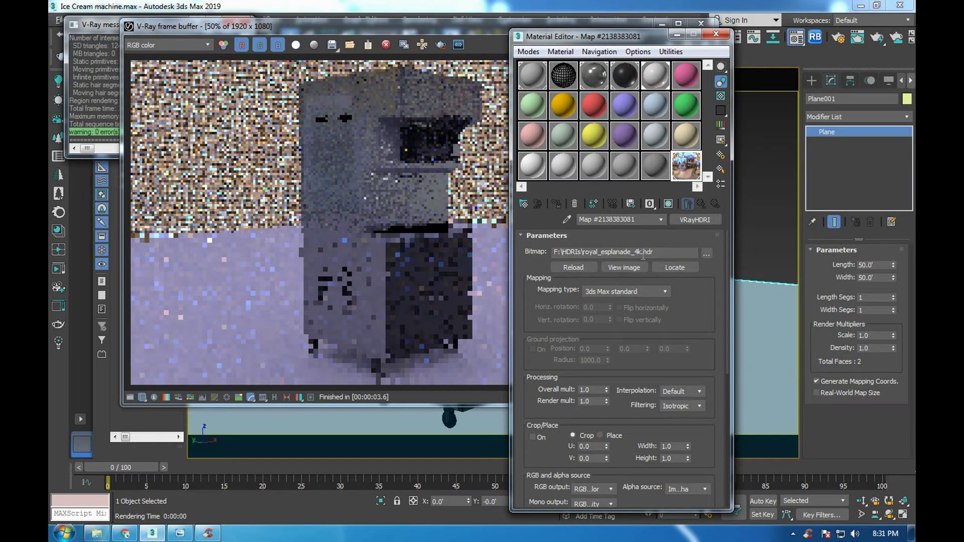
left_click(632, 291)
left_click(632, 316)
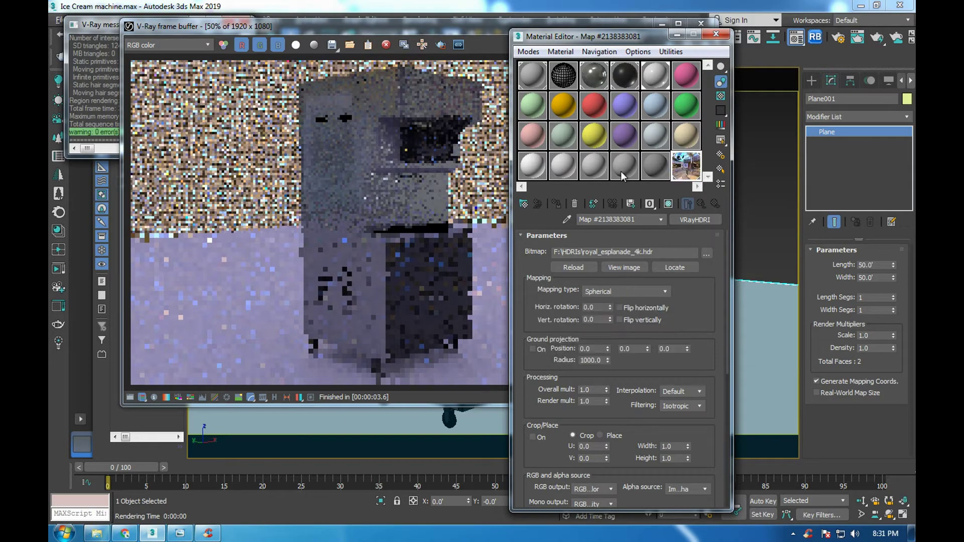
left_click(495, 26)
left_click(706, 45)
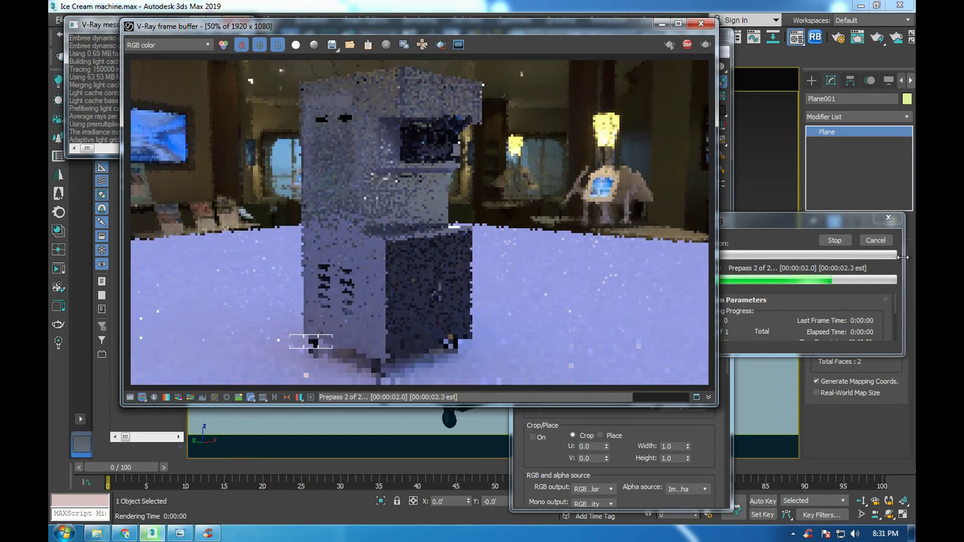
- Close the render and material windows, view through PhysCamera001, then maximise the Top view
left_click(661, 24)
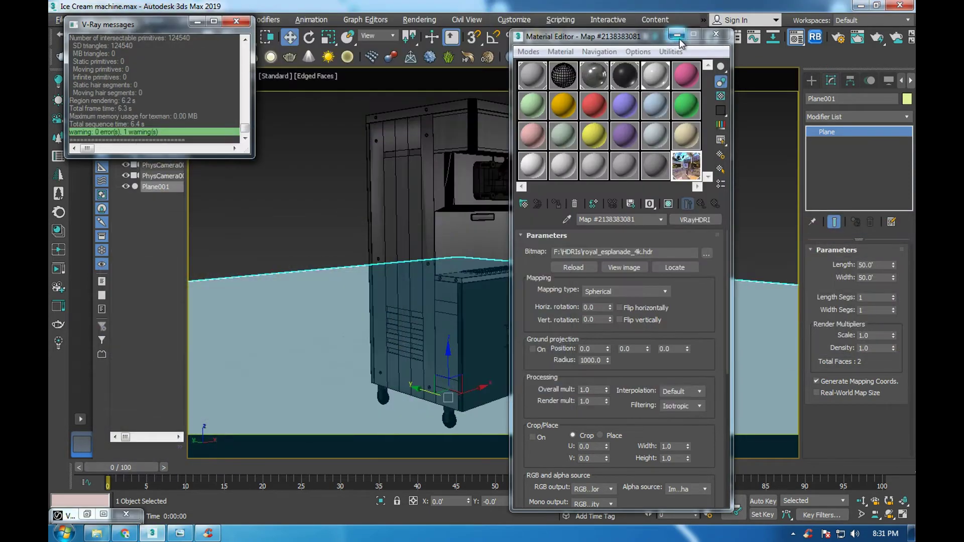
left_click(248, 25)
left_click(215, 76)
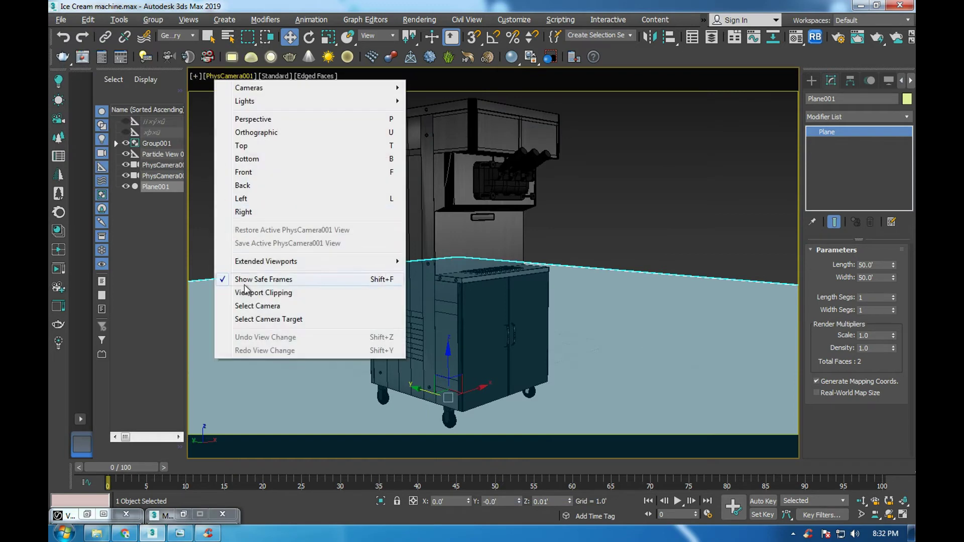
left_click(252, 303)
scroll(854, 368, "down", 5)
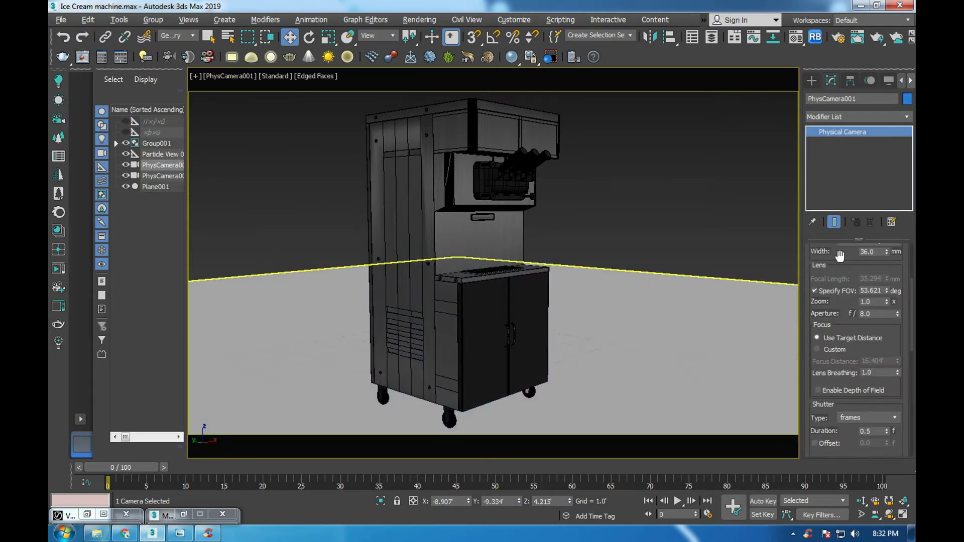
scroll(868, 360, "down", 5)
scroll(868, 360, "down", 5)
scroll(867, 360, "down", 5)
scroll(868, 359, "down", 3)
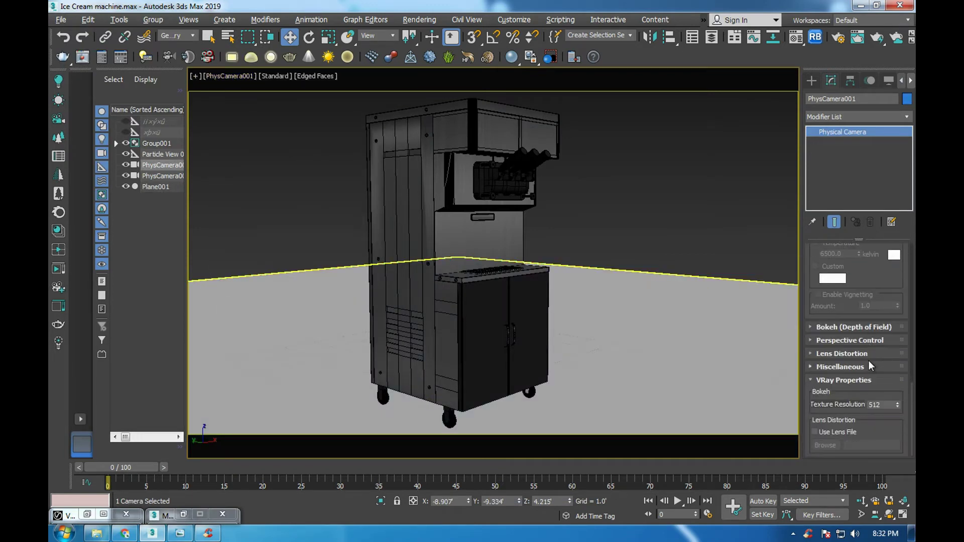
key("alt+w")
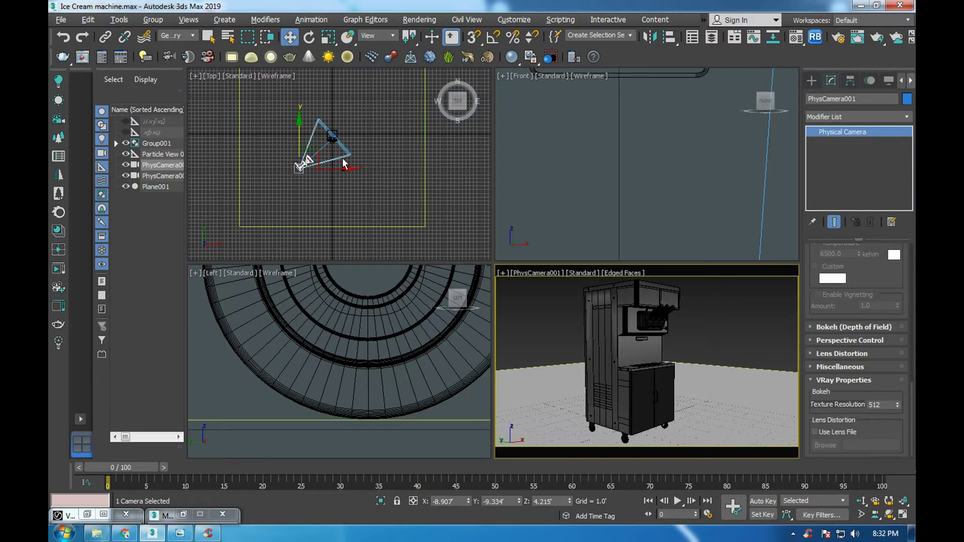
key("alt+w")
scroll(438, 243, "up", 2)
scroll(475, 230, "up", 2)
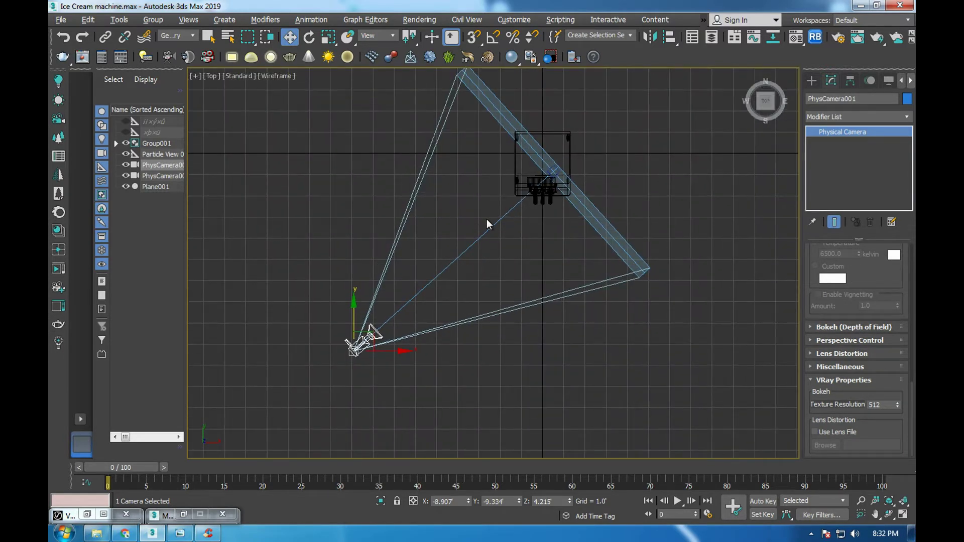
- Place a VRayPhysicalCamera aimed at the machine and look through VRayCam001
left_click(811, 81)
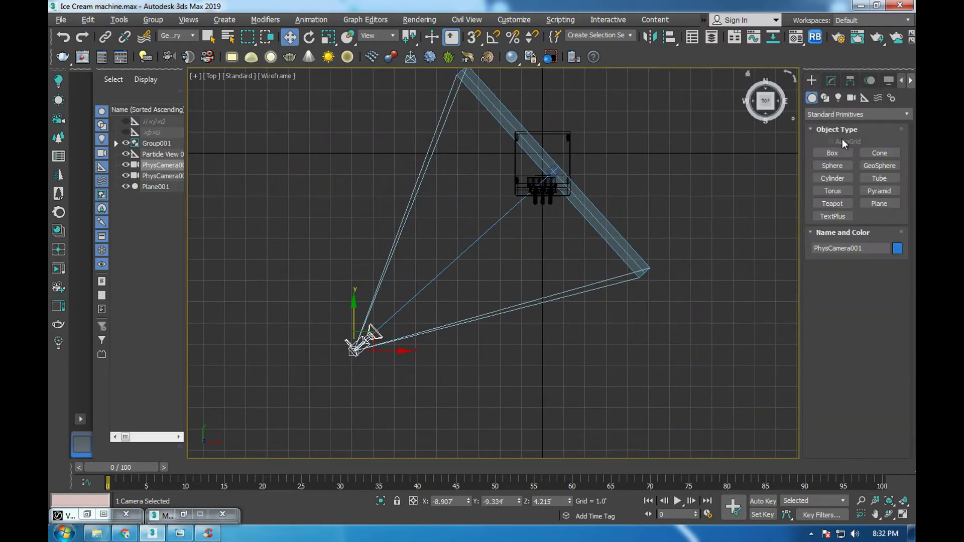
left_click(852, 99)
left_click(856, 115)
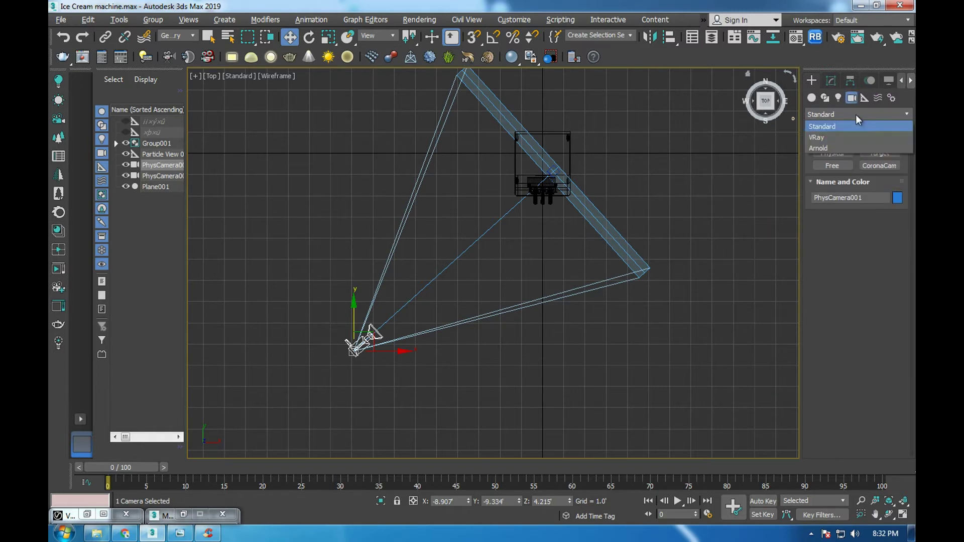
left_click(837, 133)
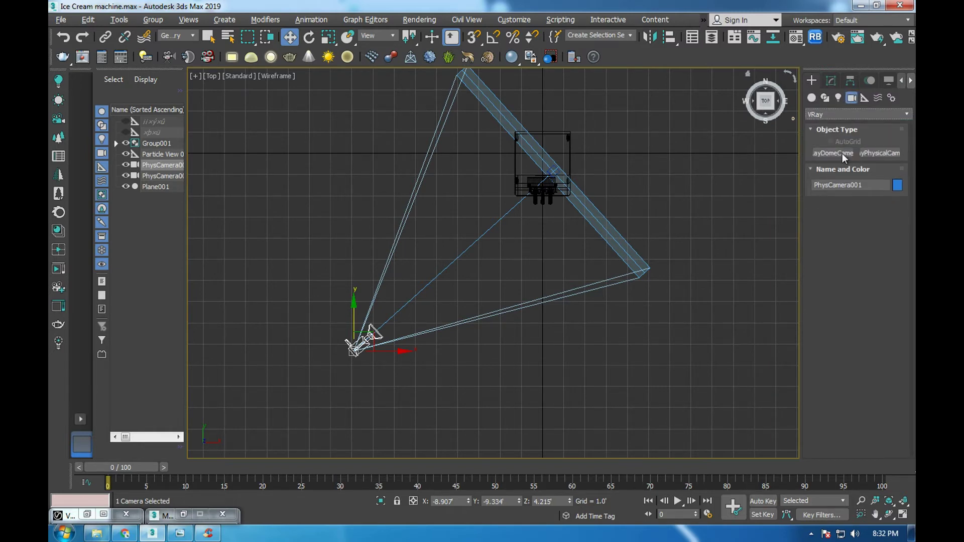
left_click(879, 152)
left_click_drag(389, 304, 556, 167)
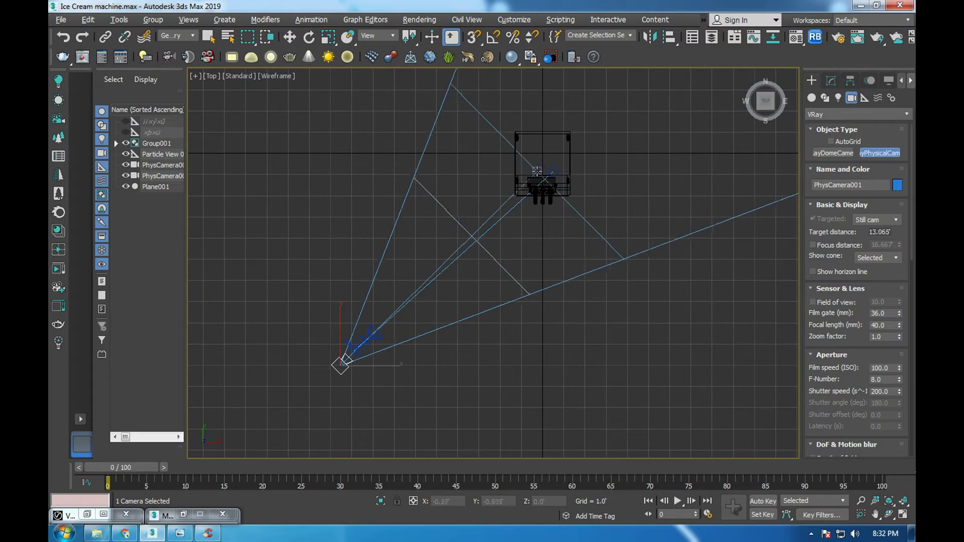
right_click(556, 168)
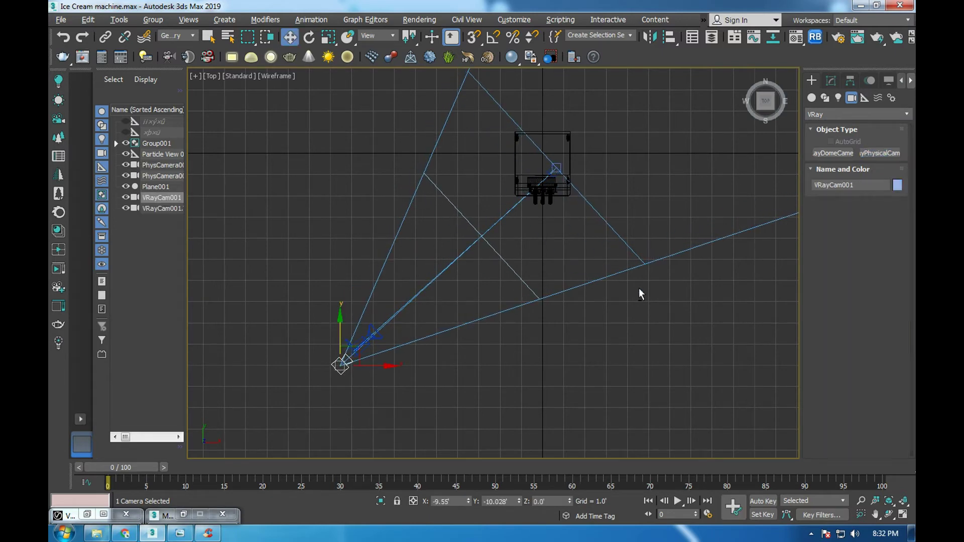
key("c")
- Show safe frames and reposition the camera and its target to frame the machine
key("shift+f")
middle_click_drag(574, 240, 574, 326)
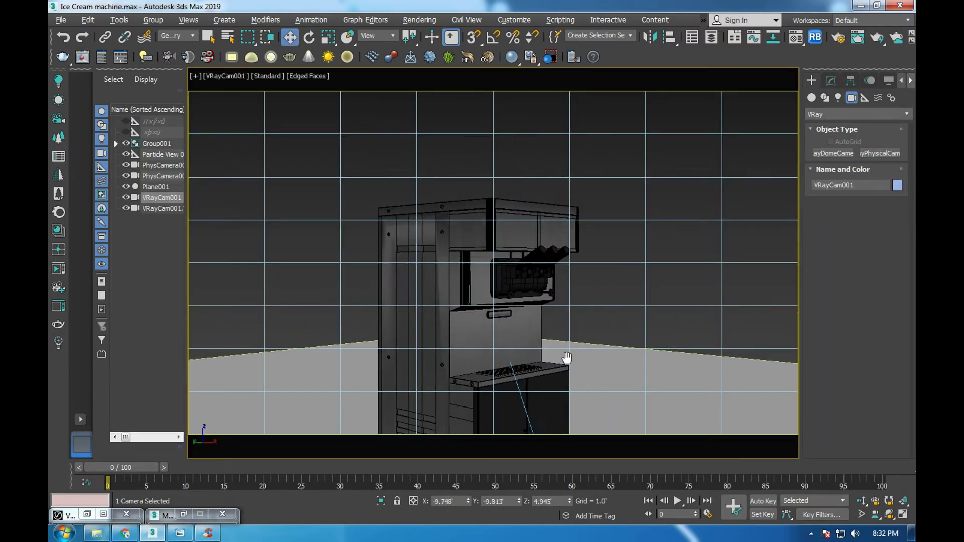
left_click(230, 81)
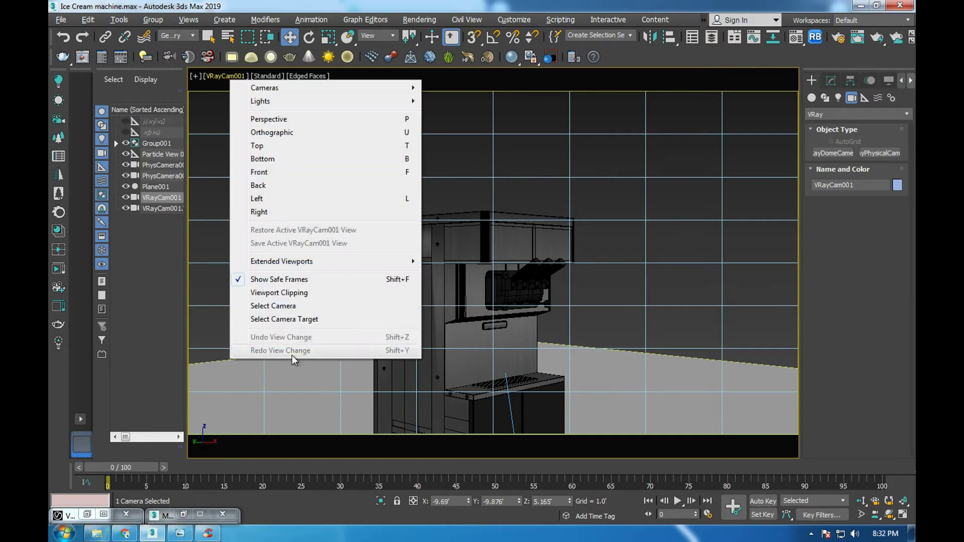
left_click(297, 318)
mouse_move(486, 283)
left_mouse_down()
mouse_move(503, 327)
mouse_move(495, 221)
mouse_move(891, 539)
left_mouse_up()
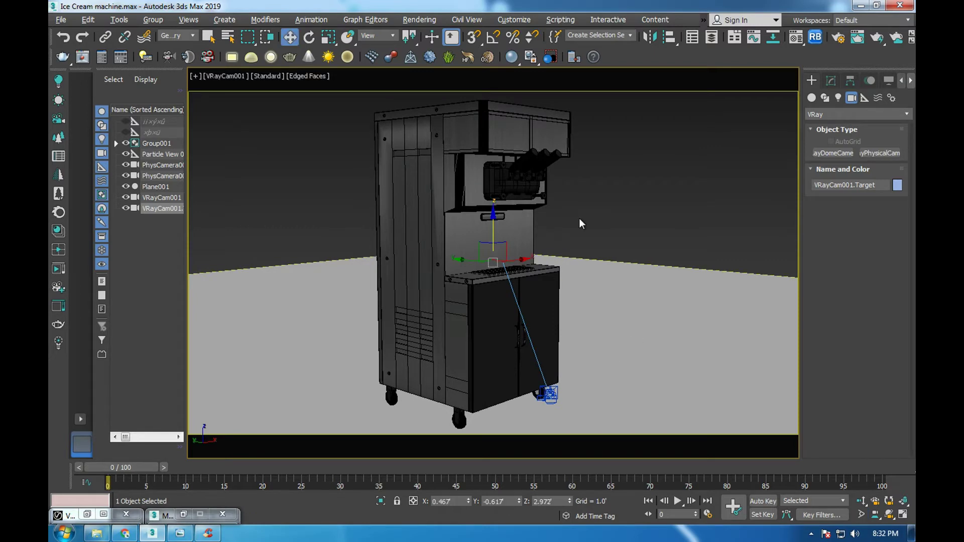
- Select VRayCam001 from the camera view's label menu and show its parameters in the Modify panel
left_click(224, 76)
left_click(322, 305)
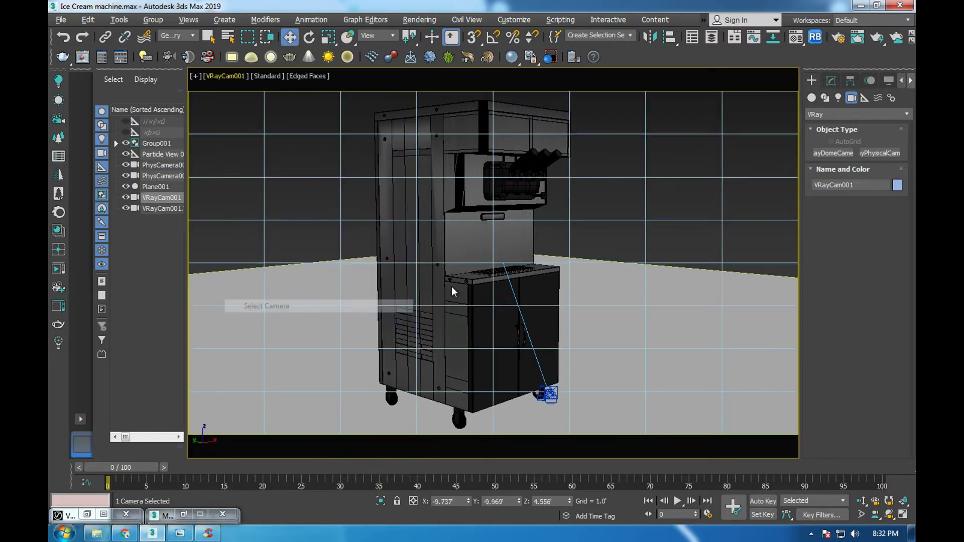
left_click(831, 80)
scroll(844, 382, "down", 3)
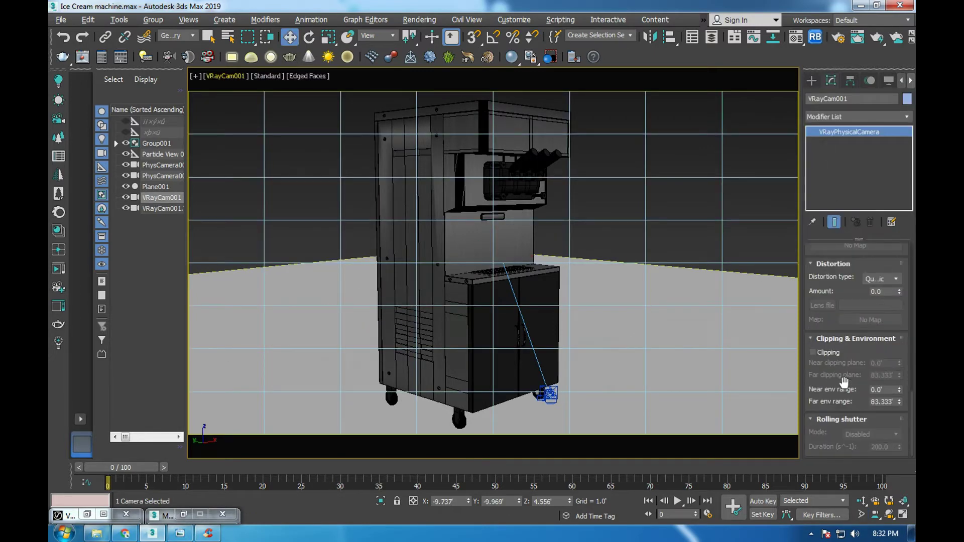
scroll(854, 372, "up", 2)
scroll(845, 356, "up", 2)
scroll(836, 344, "up", 2)
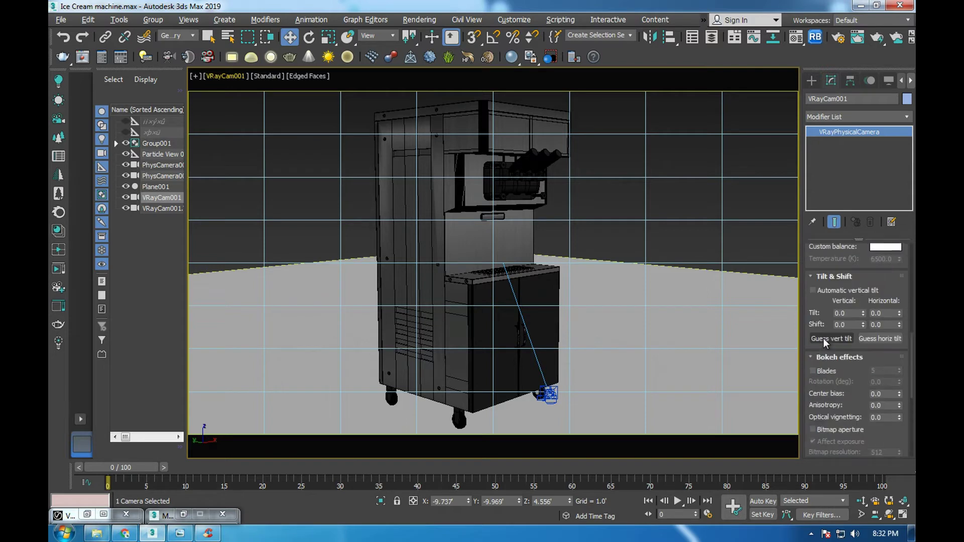
scroll(839, 335, "up", 2)
- Set the camera's white balance to Neutral and start a test render
left_click(873, 344)
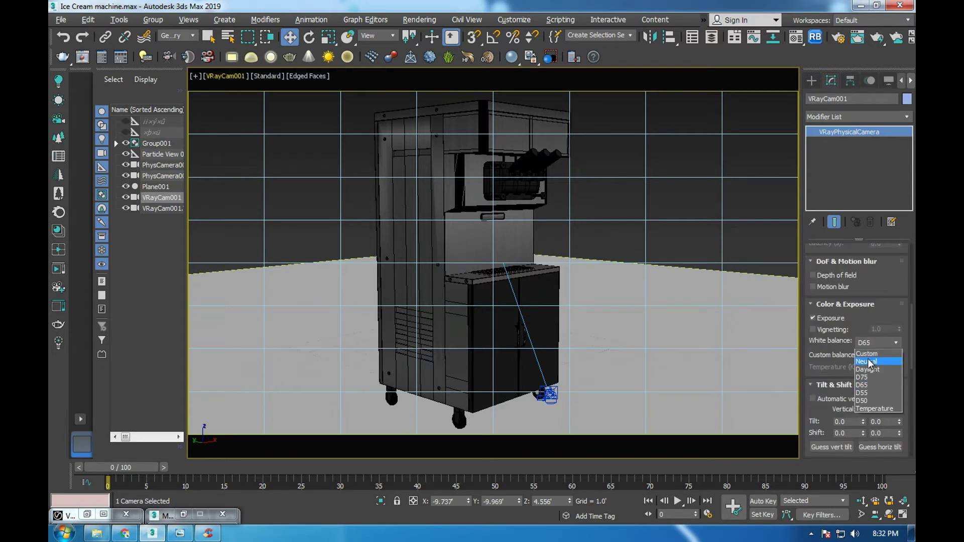
left_click(867, 360)
scroll(868, 314, "up", 3)
scroll(876, 308, "up", 1)
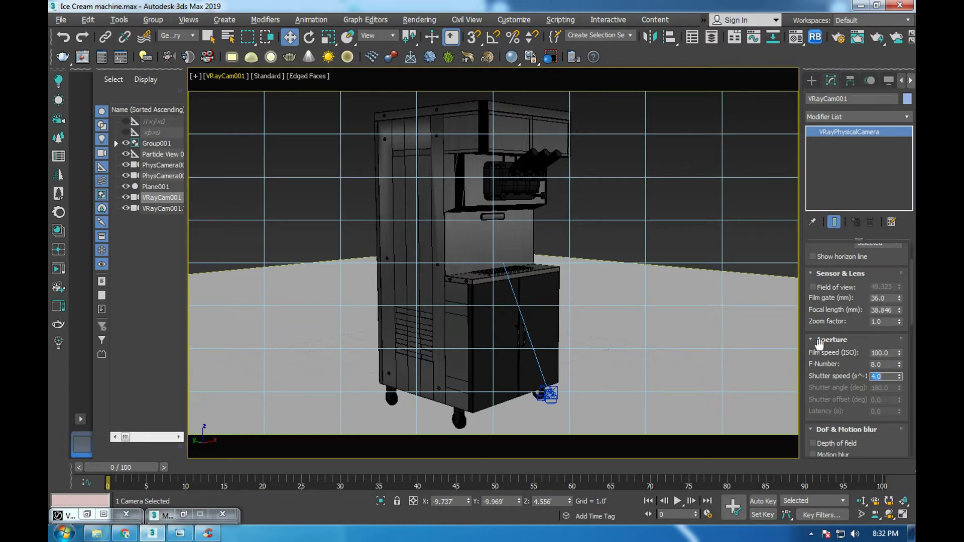
scroll(819, 344, "down", 2)
key("shift+q")
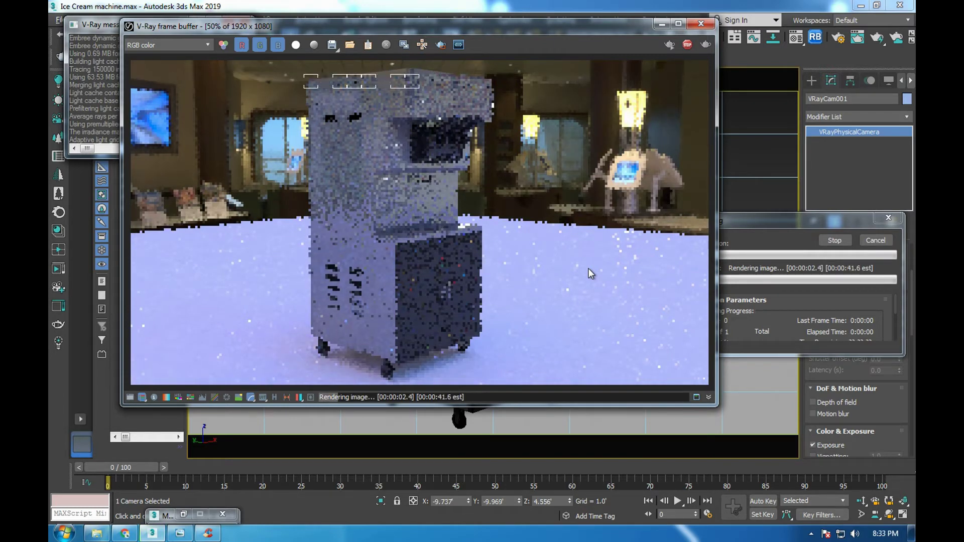
- Zoom in on the noisy render in the frame buffer, then cancel it and minimize the VFB
scroll(454, 119, "up", 3)
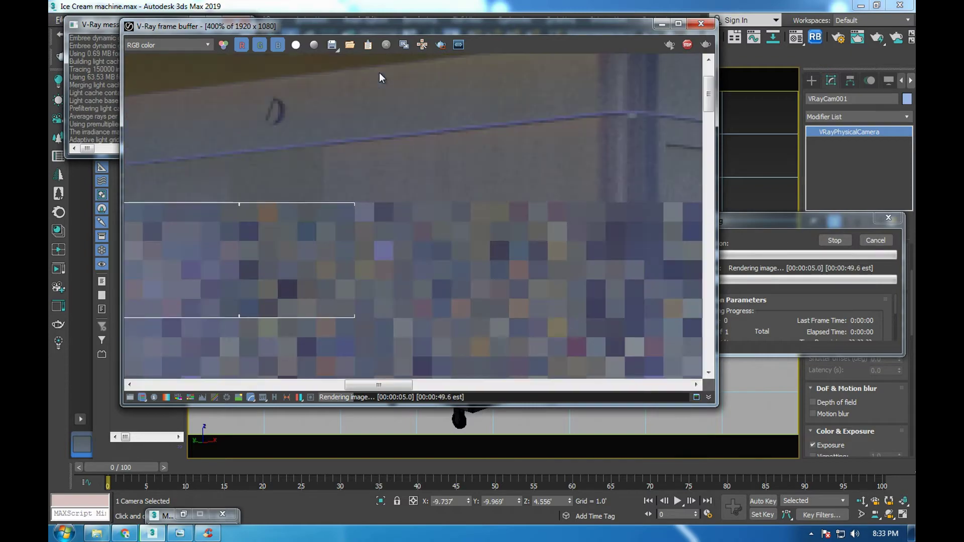
scroll(378, 72, "down", 1)
scroll(400, 101, "down", 1)
scroll(402, 120, "up", 1)
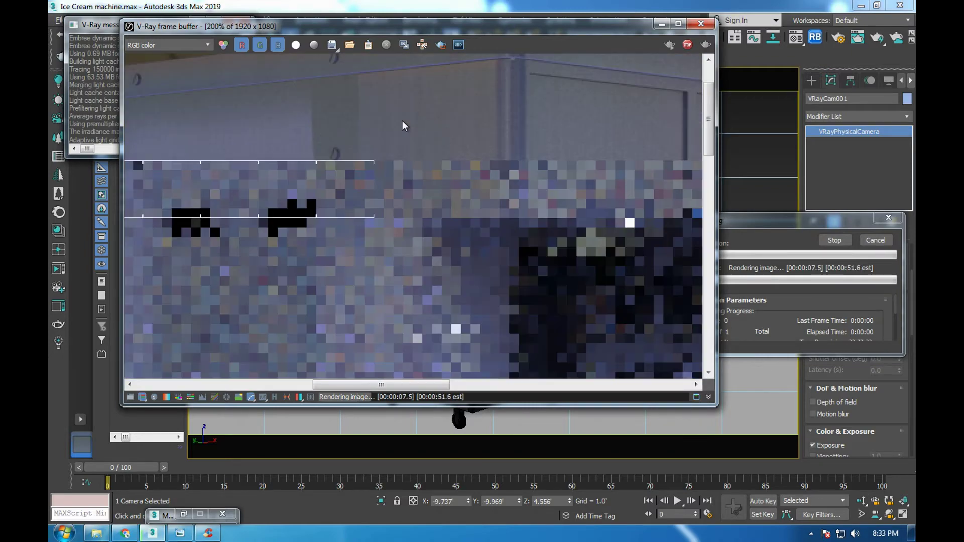
scroll(402, 120, "down", 2)
scroll(358, 122, "up", 1)
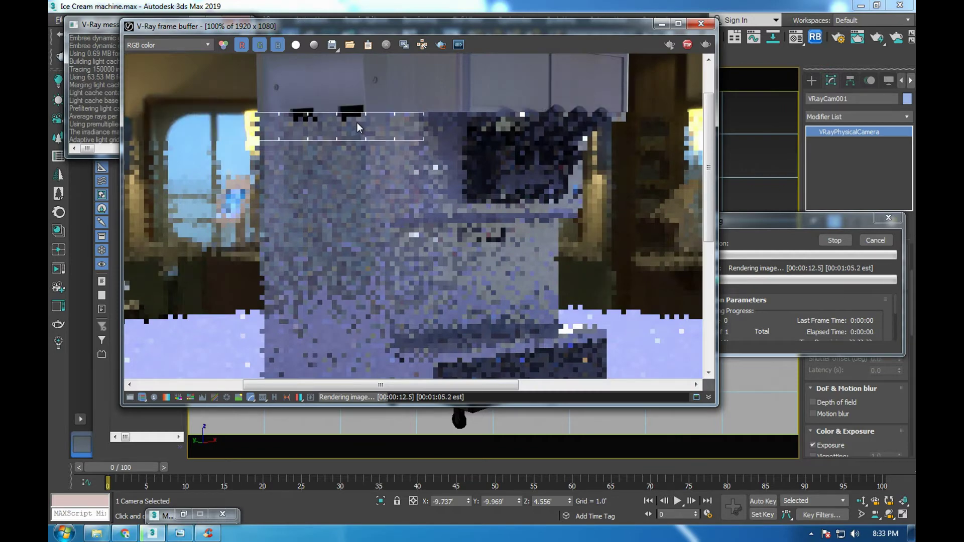
scroll(371, 159, "down", 1)
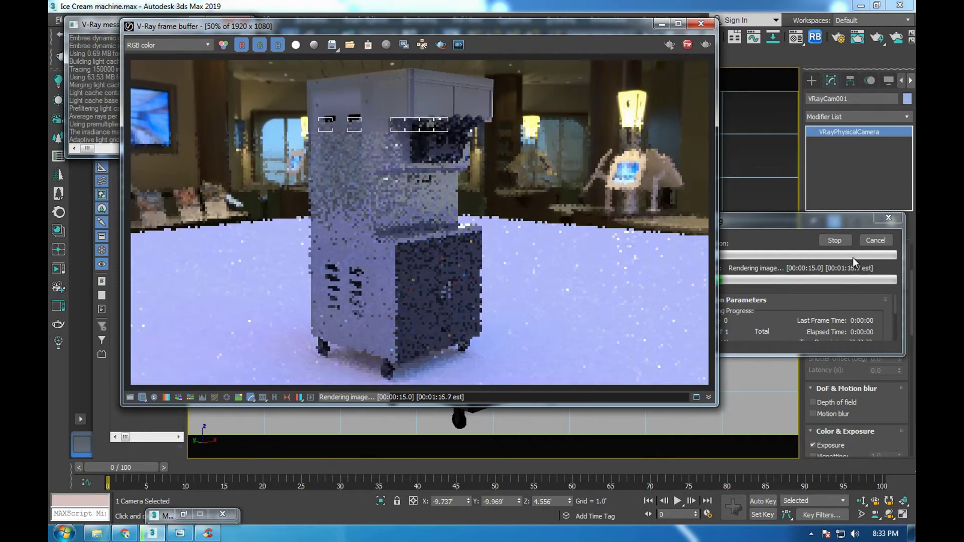
left_click(883, 242)
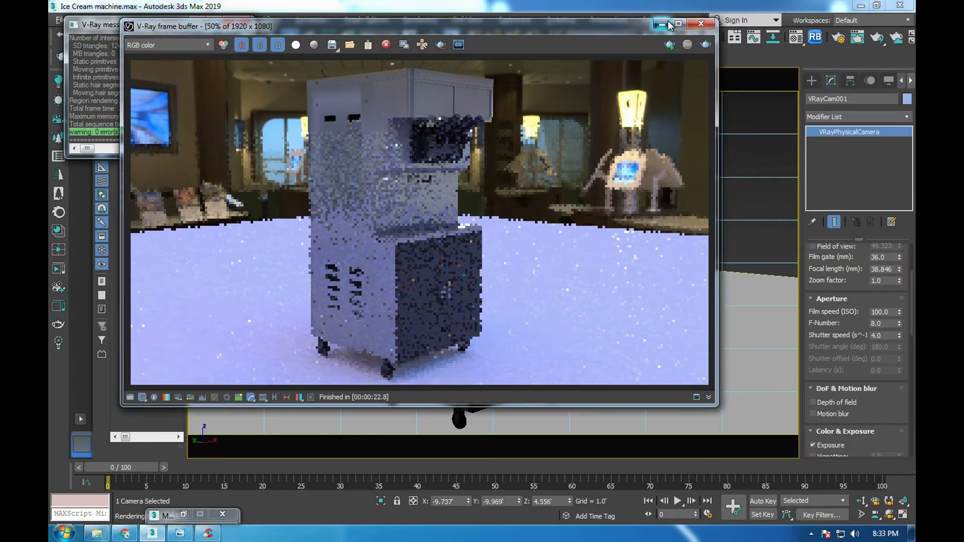
left_click(661, 24)
- In Top view, set the selection filter to All and delete PhysCamera001 with its target
key("t")
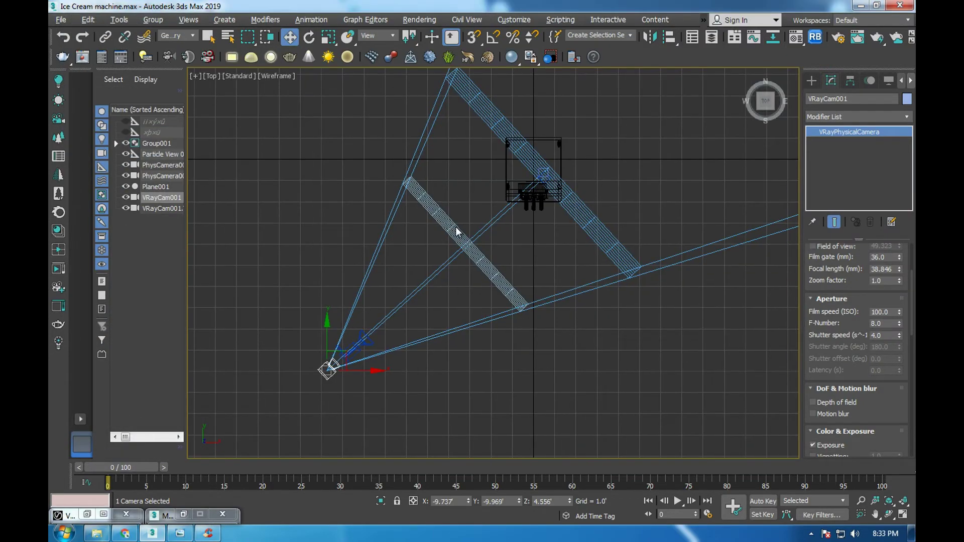
middle_click_drag(381, 350, 352, 363)
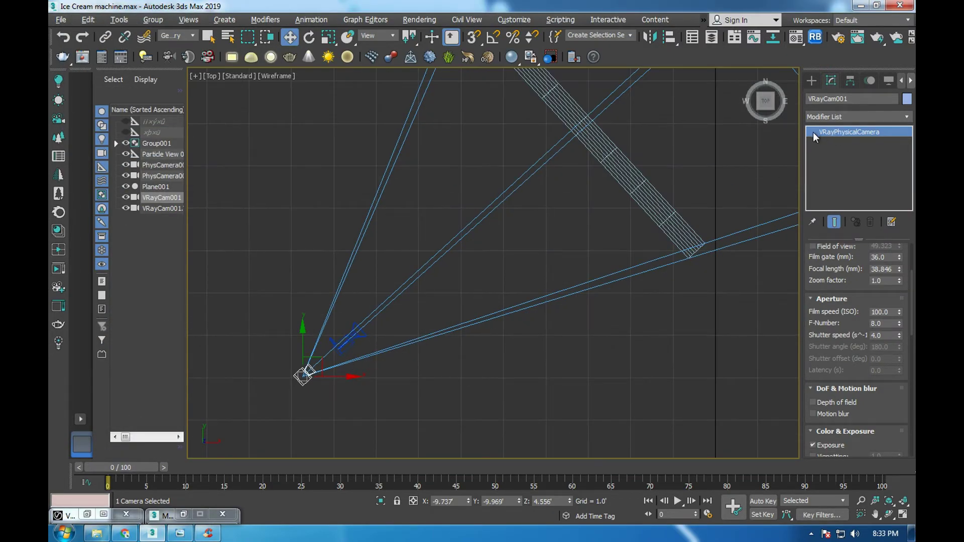
left_click(359, 339)
left_click(175, 36)
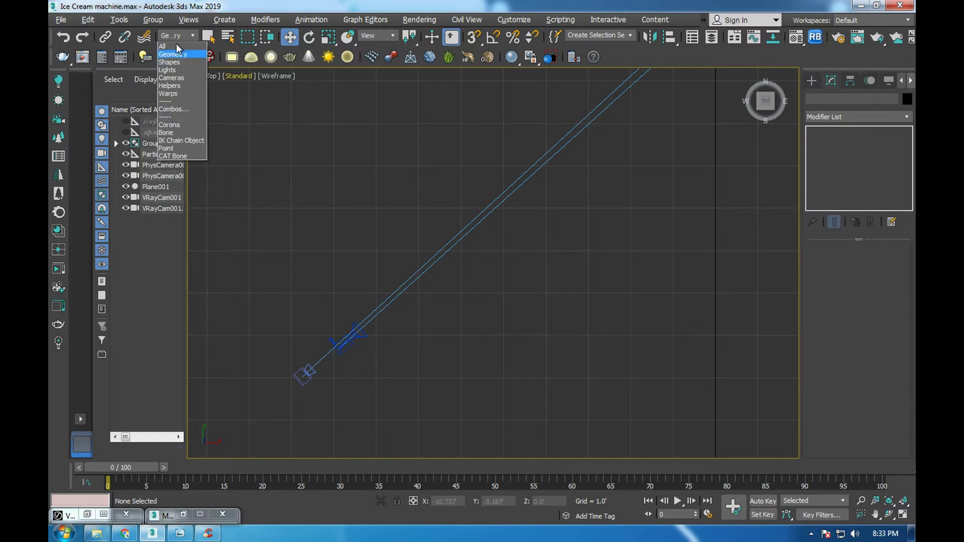
left_click(357, 340)
key("Delete")
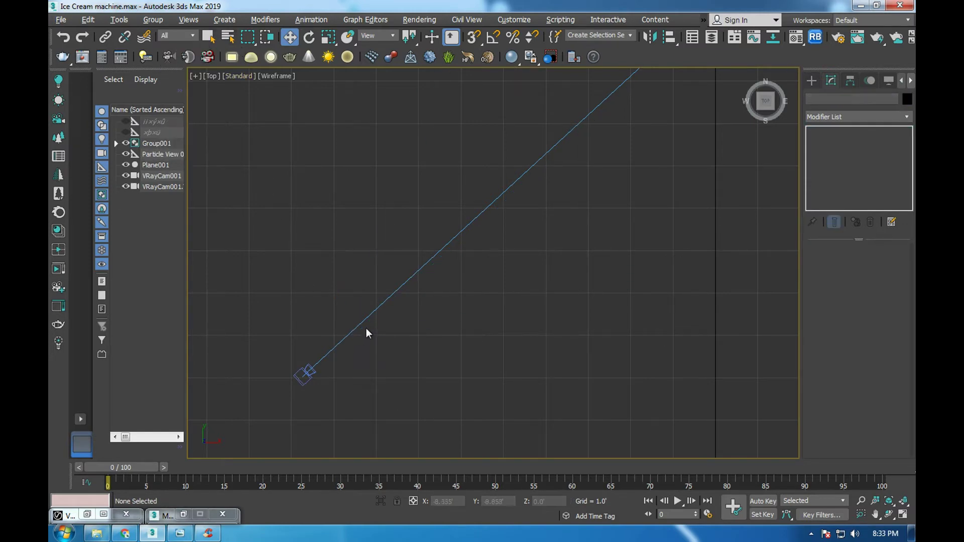
- Create a Dome-type VRayLight in the scene
scroll(372, 361, "down", 3)
left_click(811, 80)
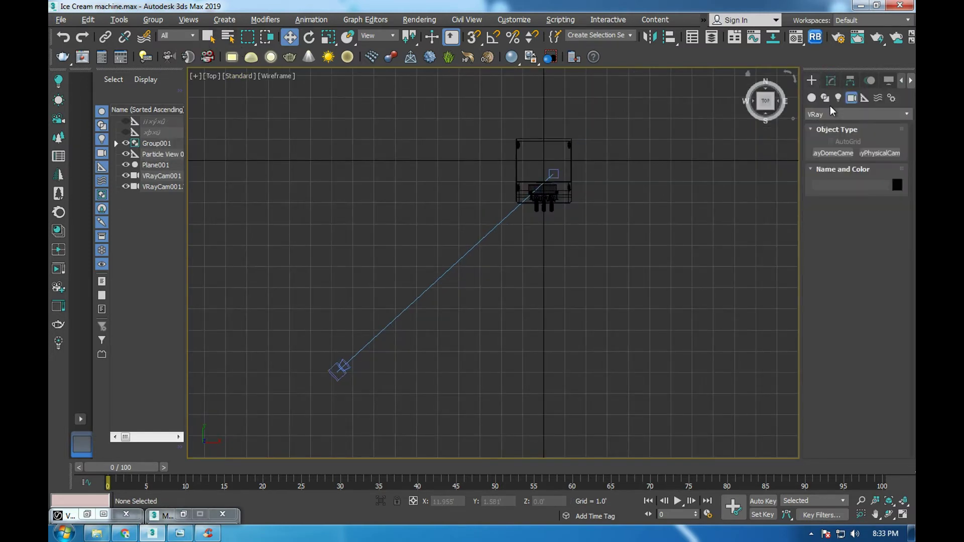
left_click(838, 98)
left_click(836, 114)
left_click(824, 163)
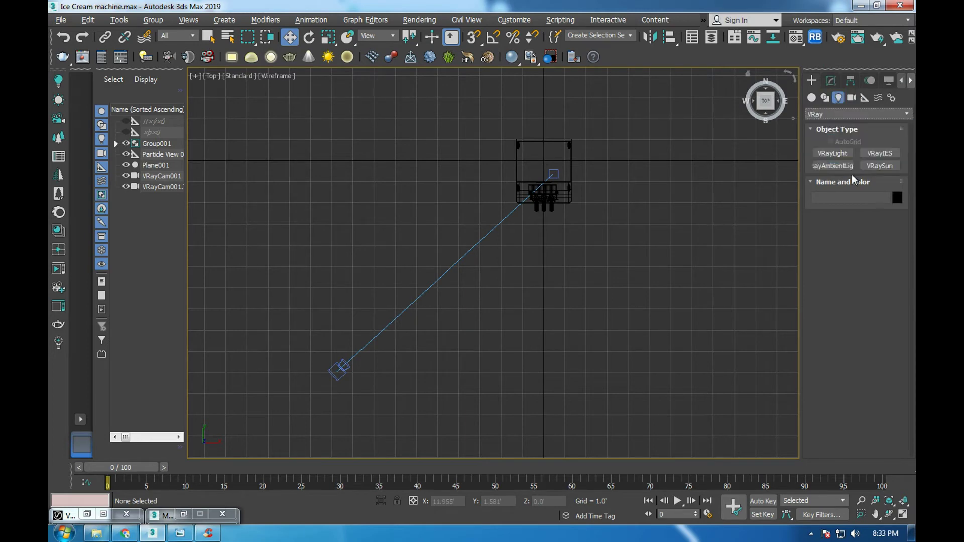
left_click(832, 153)
left_click(879, 232)
middle_click_drag(554, 212, 490, 152)
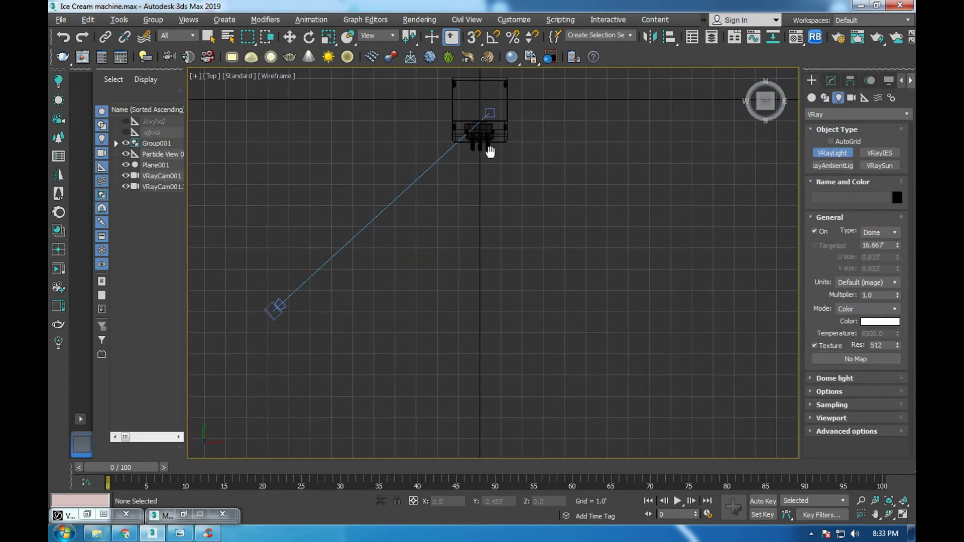
left_click(472, 346)
- Give the dome light Temperature mode at 7500, 20 subdivs, and turn off Affect reflections
left_click(830, 80)
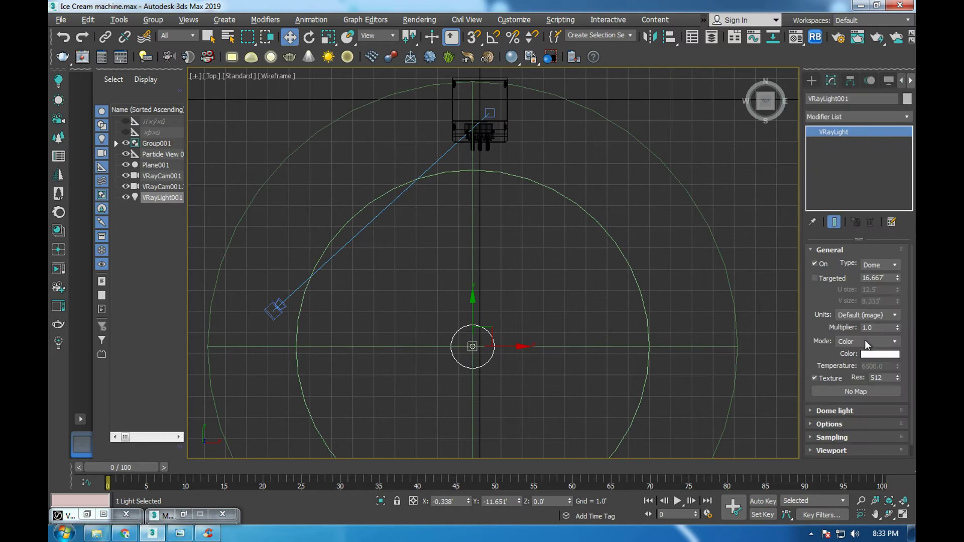
left_click(865, 342)
scroll(836, 362, "down", 1)
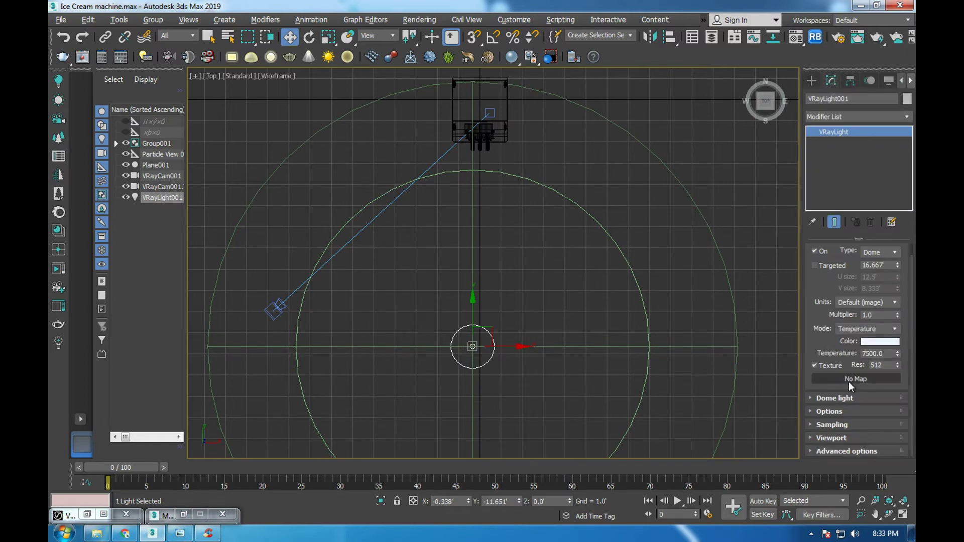
left_click(837, 424)
left_click_drag(876, 365, 860, 379)
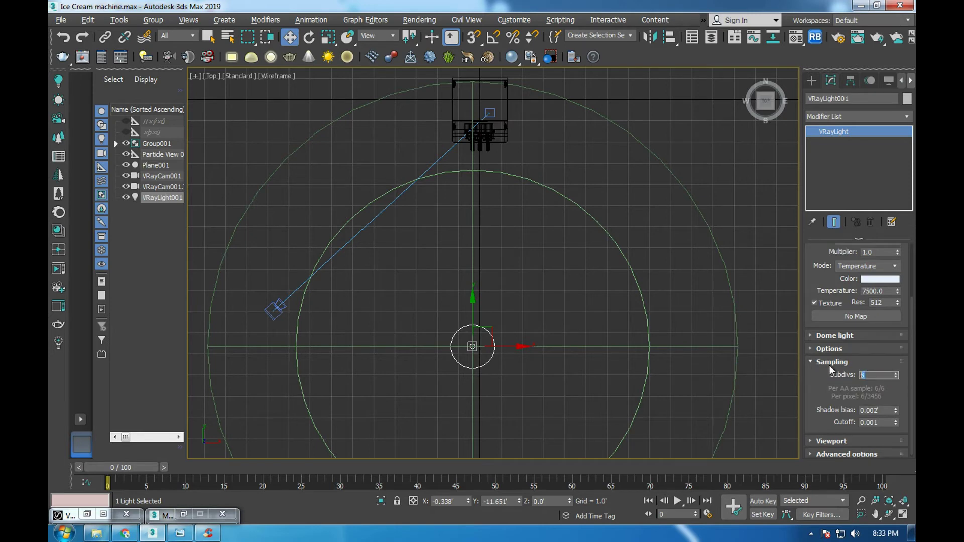
left_click(829, 347)
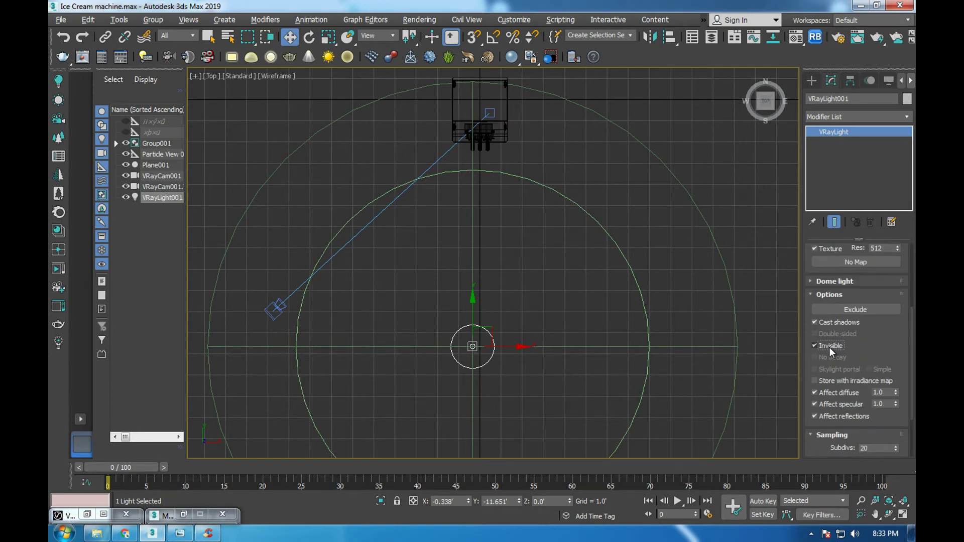
left_click(835, 415)
scroll(899, 345, "down", 1)
- Test-render the camera view with the dome light, then stop it and minimize the render window
key("c")
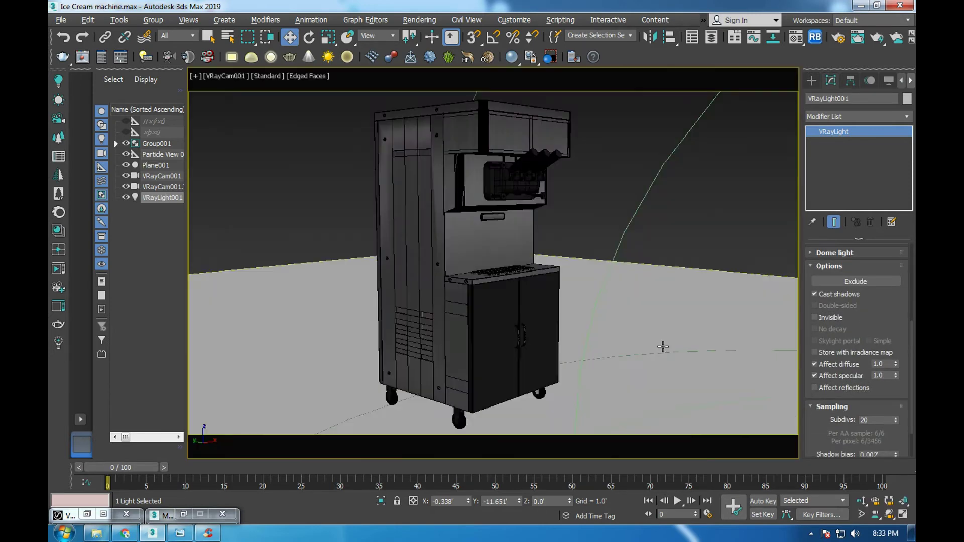
key("shift+q")
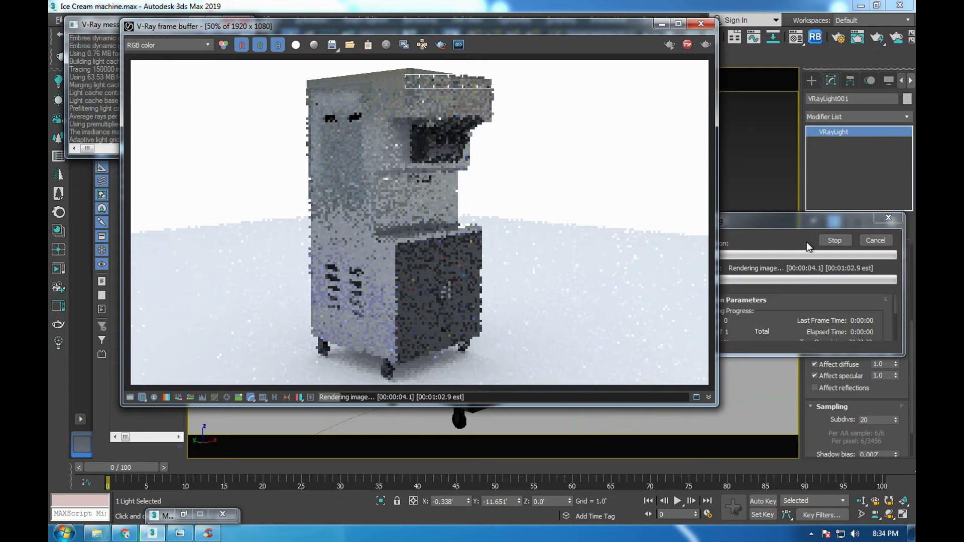
left_click(867, 242)
left_click(661, 24)
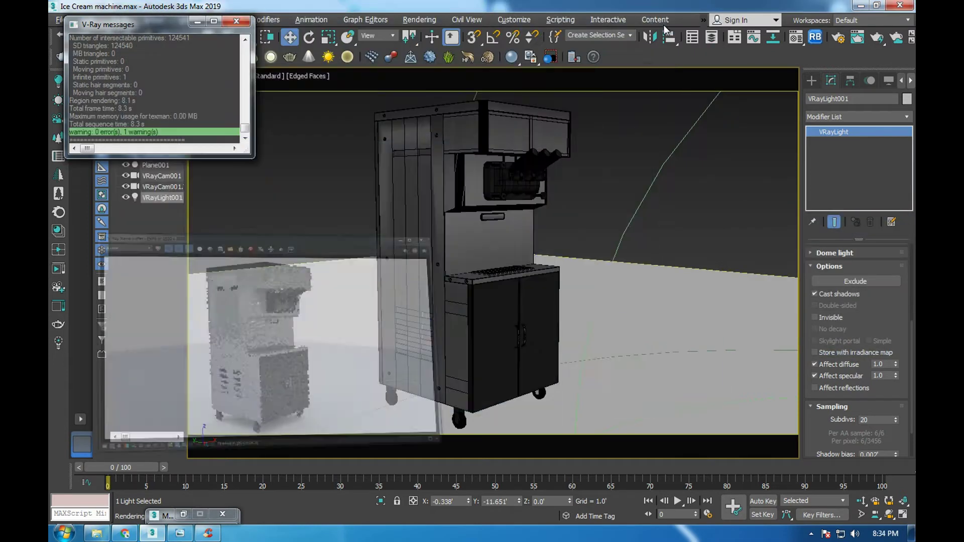
- Convert the ground plane to Editable Poly and select its back edge
left_click(651, 278)
right_click(651, 278)
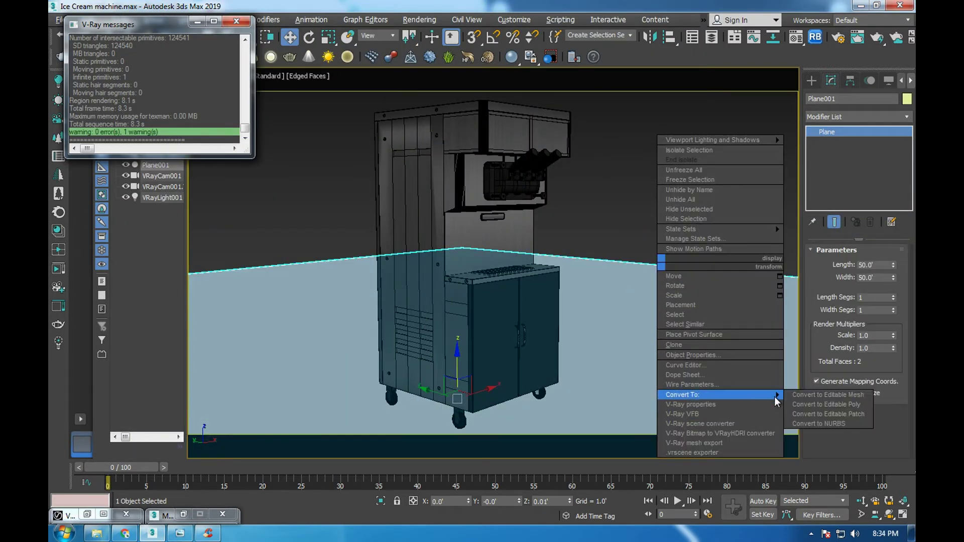
left_click(823, 406)
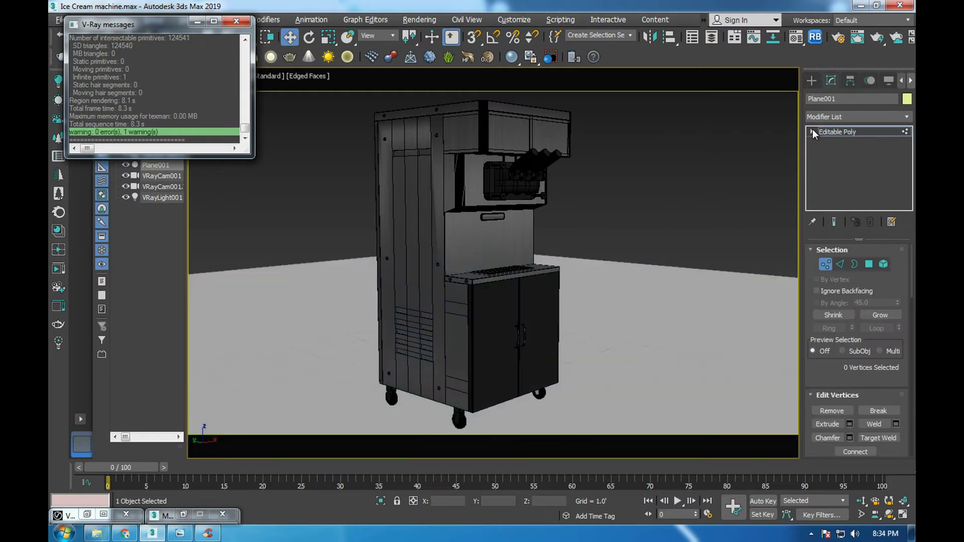
left_click(812, 130)
left_click(831, 152)
left_click(640, 262)
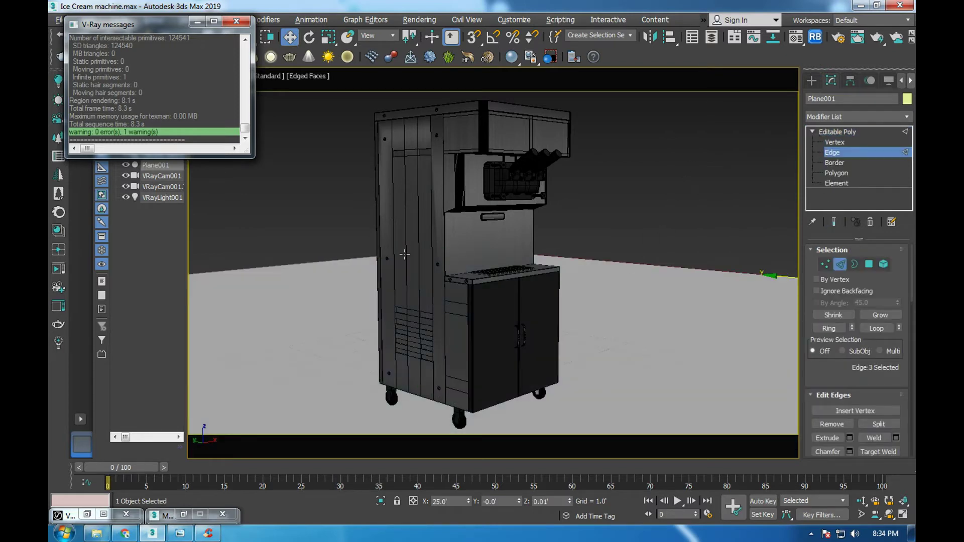
- Raise the ground plane's back edge about 27 units in the front view
key("alt+w")
key("alt+w")
key("t")
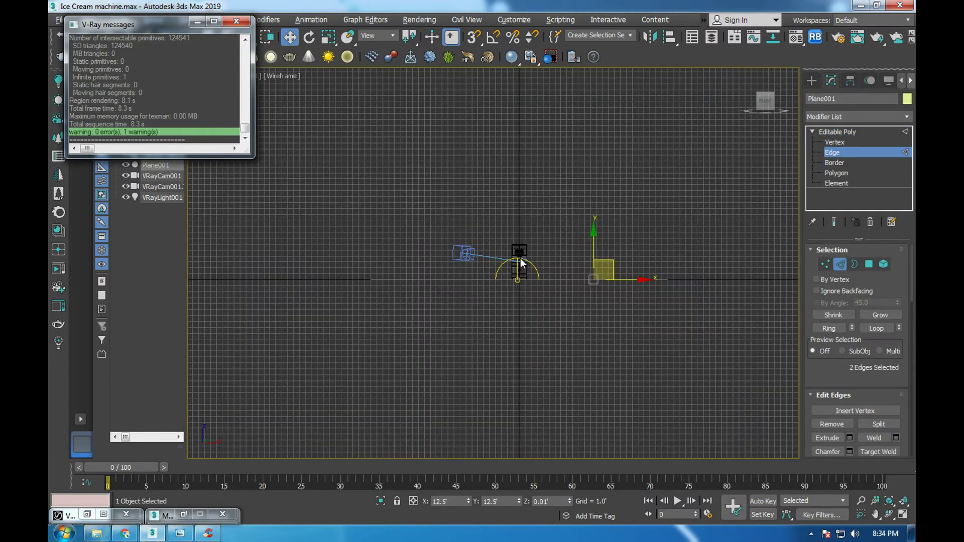
left_click_drag(601, 252, 585, 87)
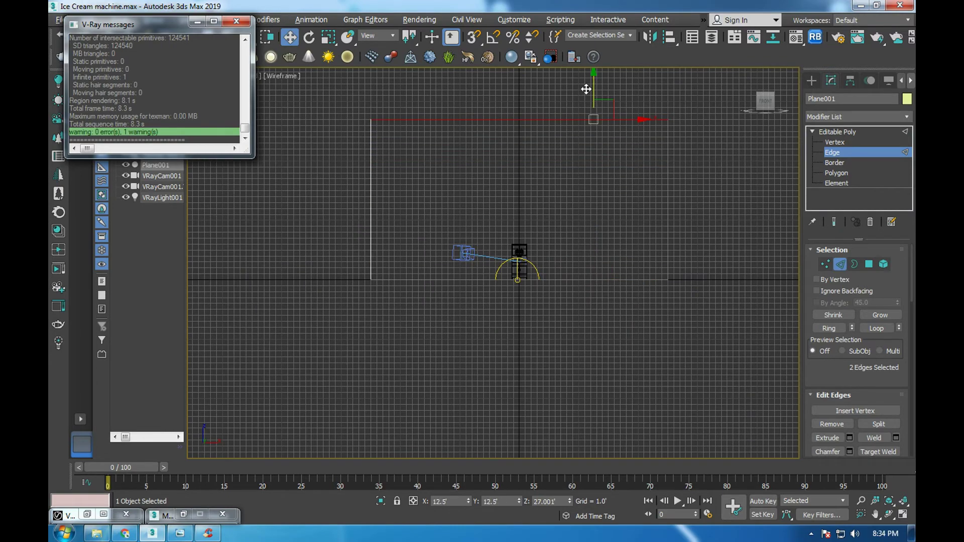
- Return to the camera view, exit Edge level, and start a V-Ray test render
key("t")
scroll(544, 200, "down", 5)
scroll(545, 200, "down", 2)
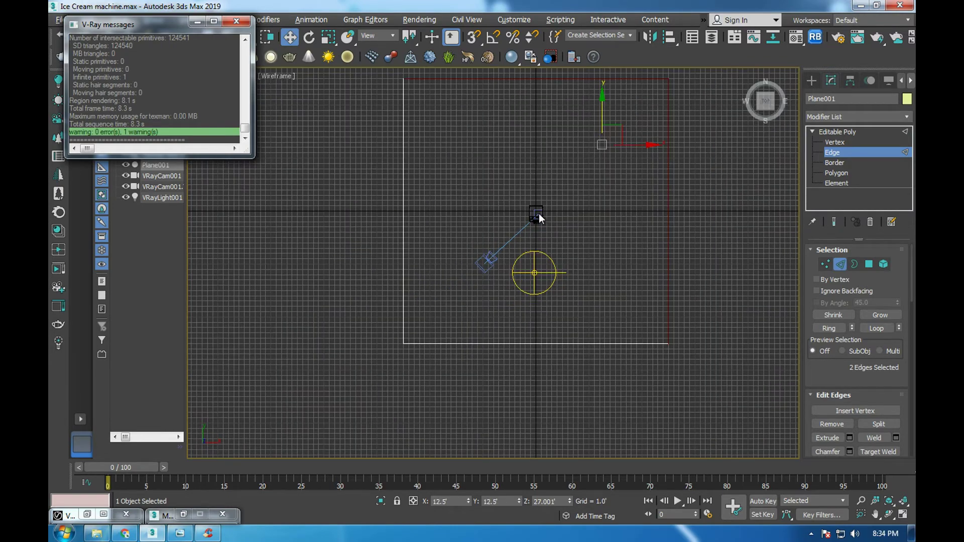
key("c")
left_click(844, 133)
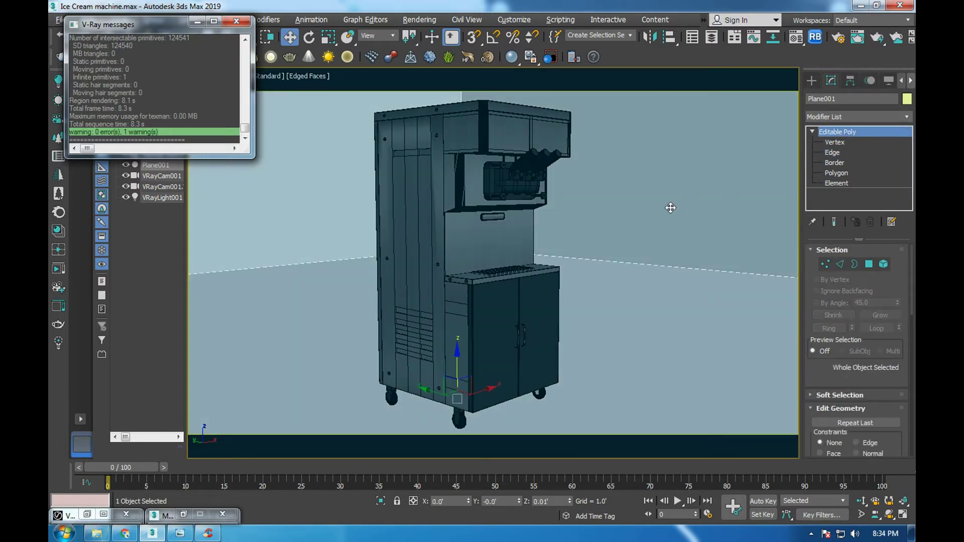
key("shift+q")
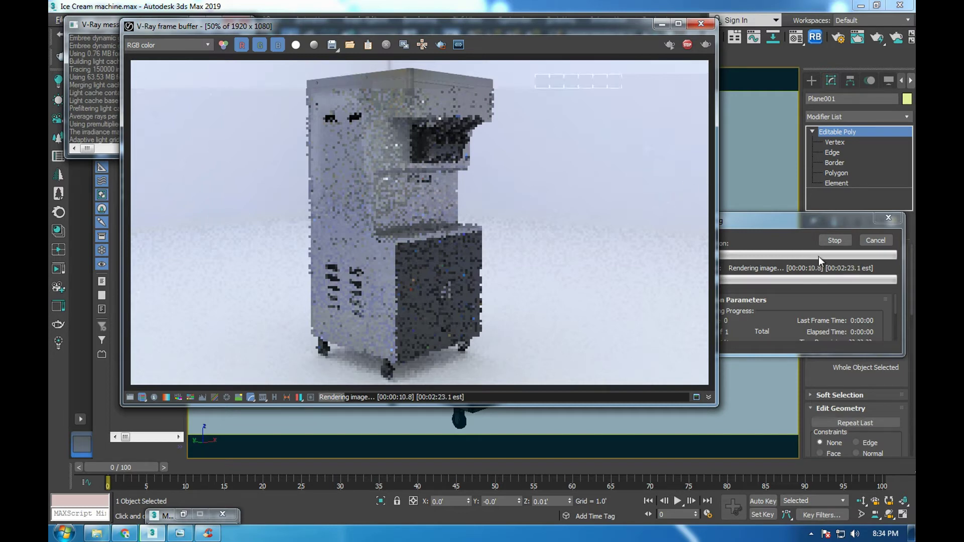
- Cancel the partway render and minimize the V-Ray frame buffer
left_click(865, 240)
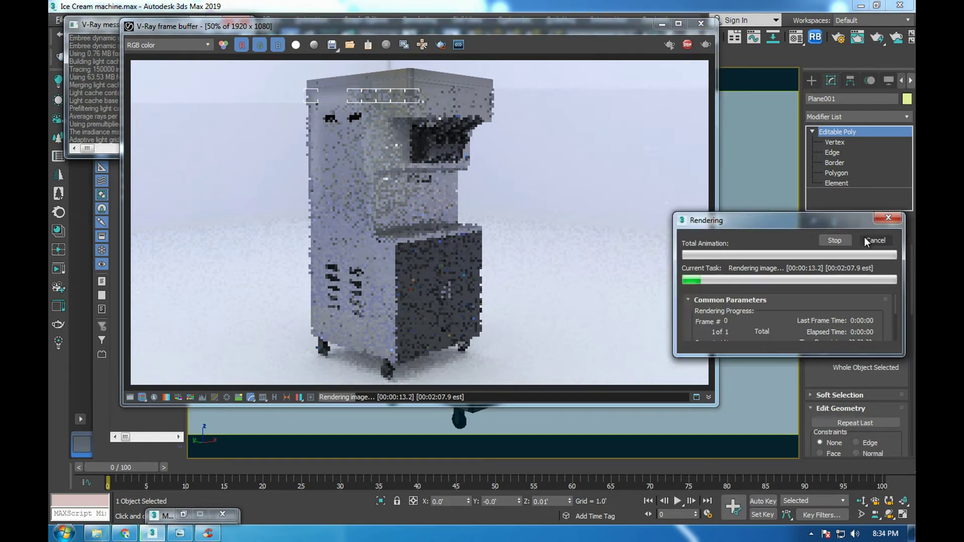
left_click(661, 25)
- Draw a plane VRayLight in front of the machine in the full-size Top view
key("alt+w")
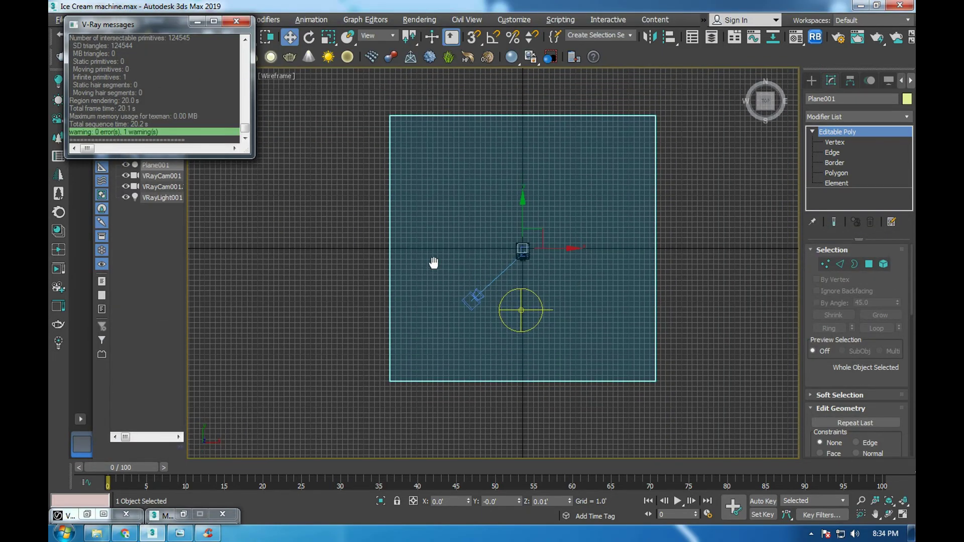
scroll(452, 262, "up", 5)
scroll(526, 266, "up", 3)
left_click(810, 82)
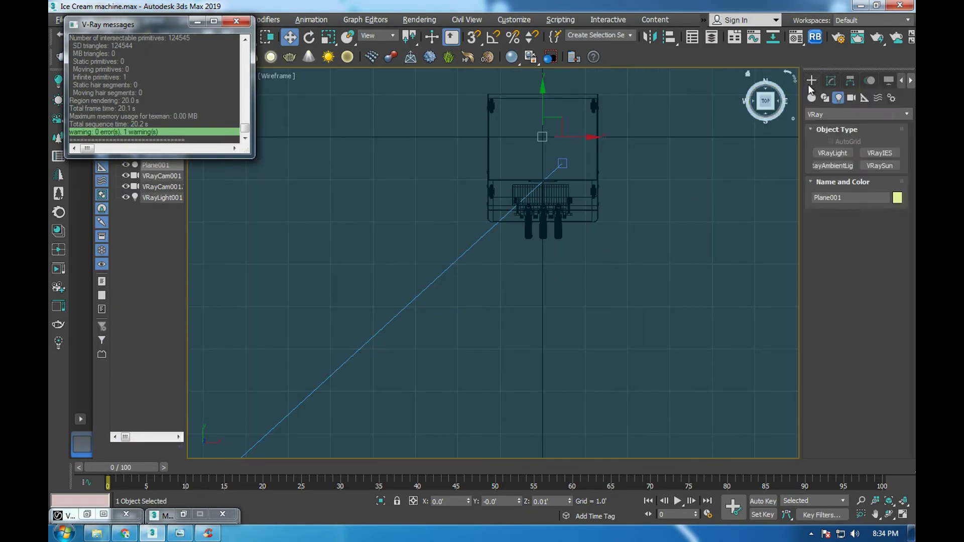
left_click(830, 152)
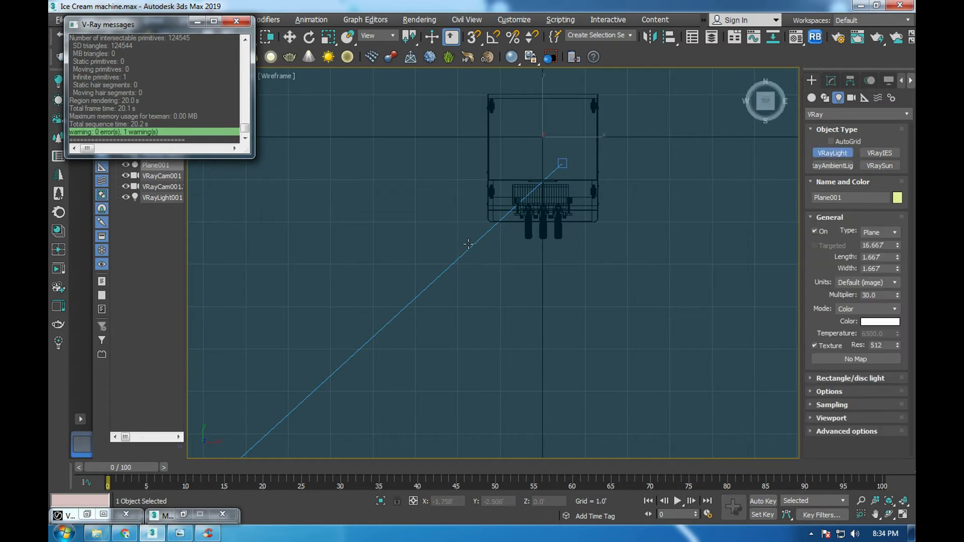
left_click_drag(468, 248, 637, 353)
key("w")
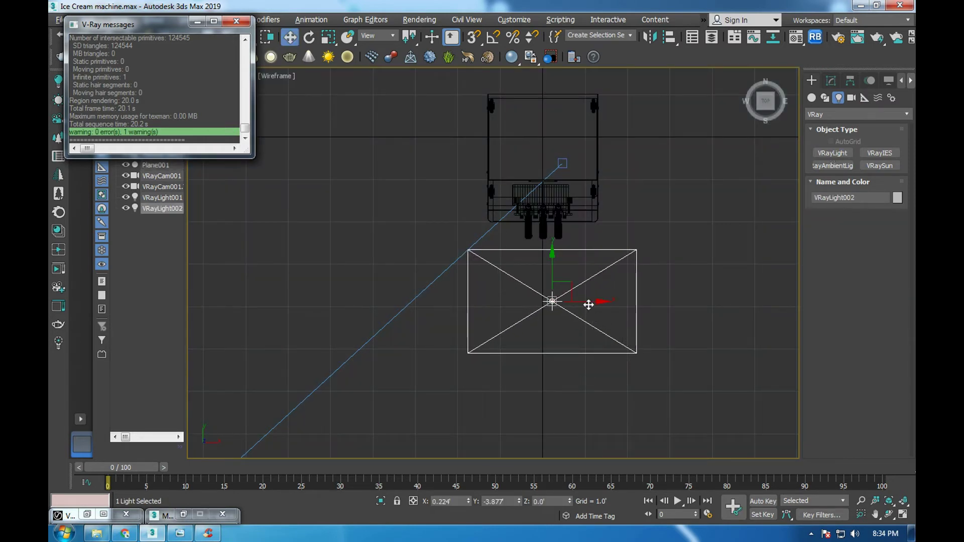
left_click_drag(588, 305, 584, 305)
- In the Left view, raise the plane light above the machine and tilt it downward
key("shift+4")
key("t")
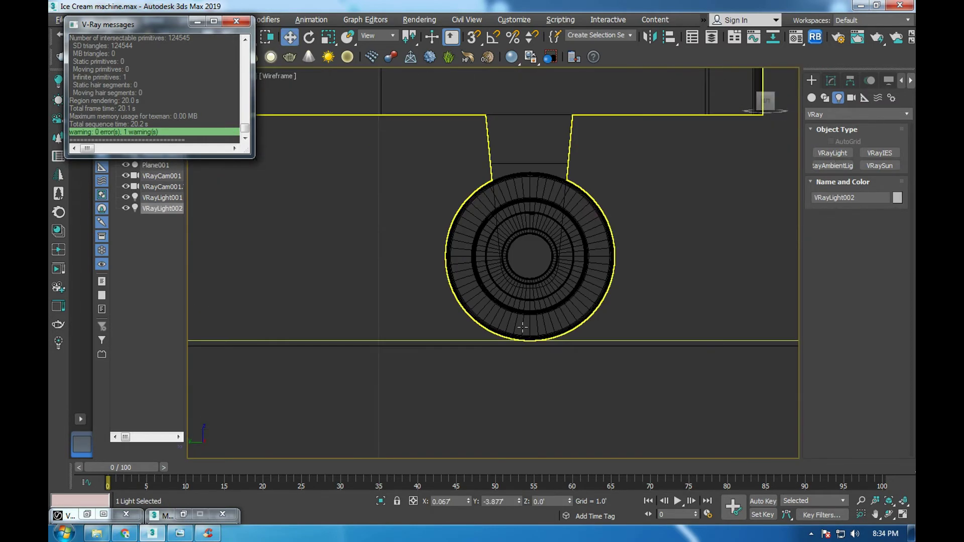
key("f")
key("l")
left_click_drag(591, 371, 593, 198)
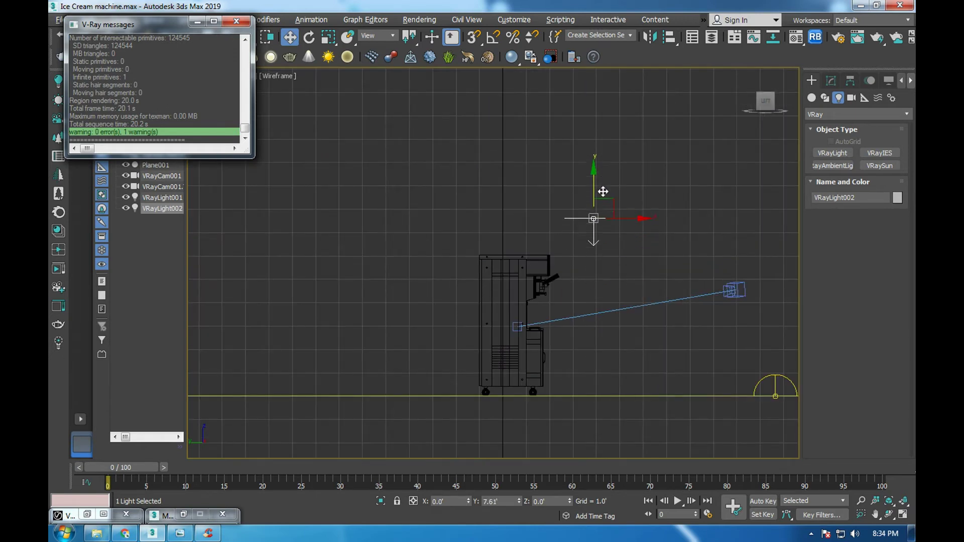
key("e")
mouse_move(620, 163)
left_mouse_down()
mouse_move(643, 207)
mouse_move(607, 147)
left_mouse_up()
key("w")
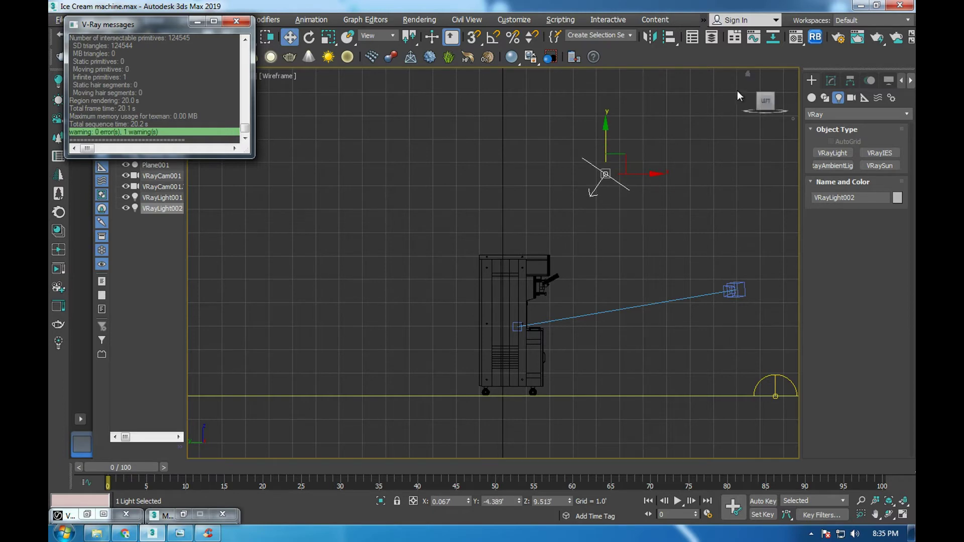
- Set the plane light's multiplier to 20 and its colour mode to Temperature 7500
left_click(831, 81)
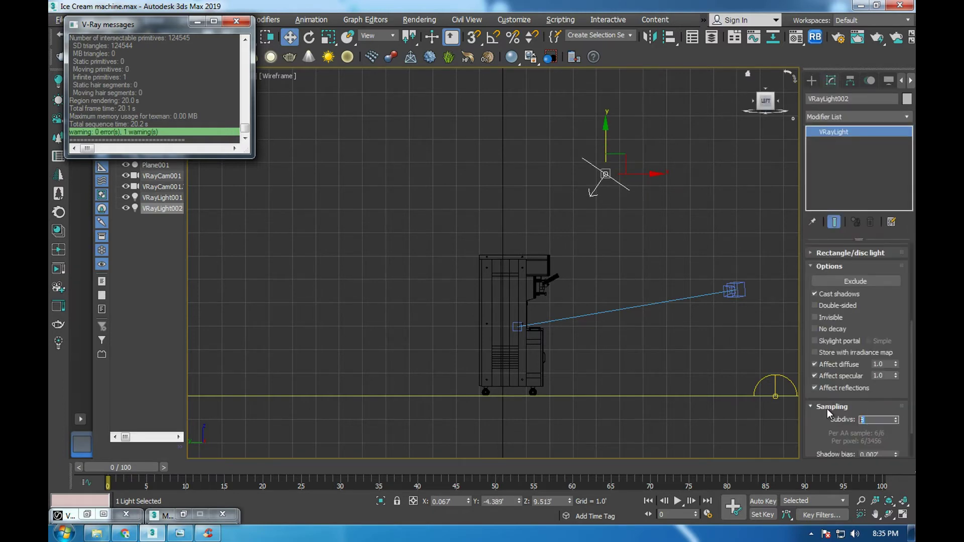
scroll(861, 427, "up", 3)
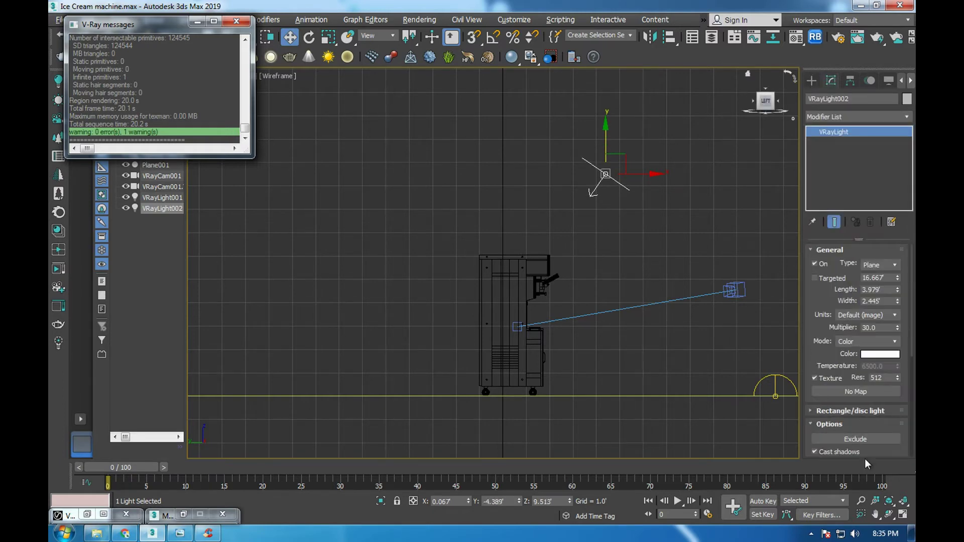
double_click(864, 327)
type("5")
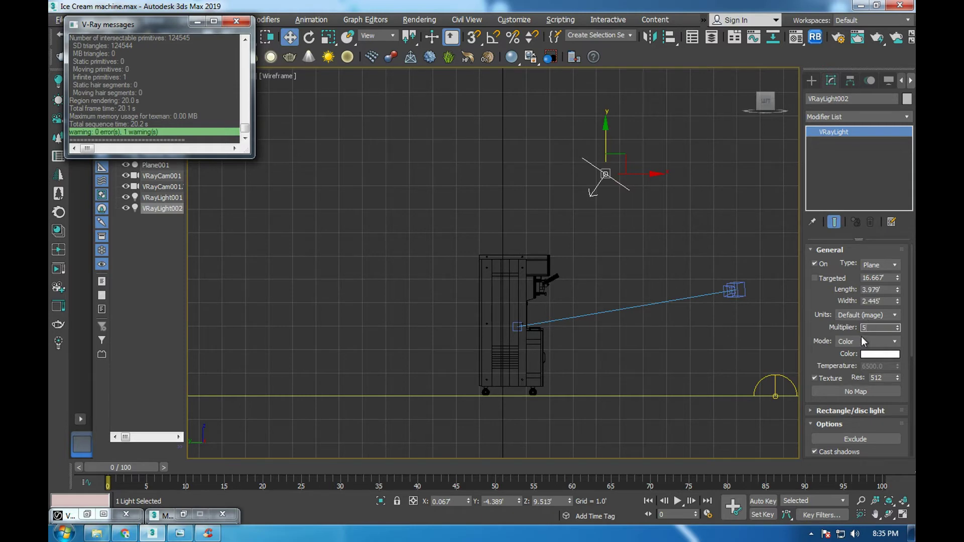
left_click(863, 341)
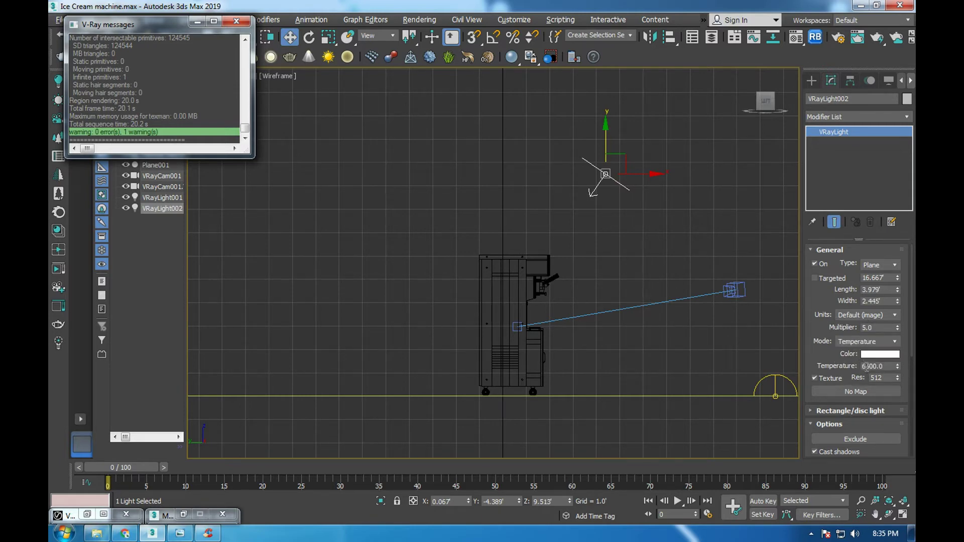
type("7500")
scroll(822, 356, "down", 1)
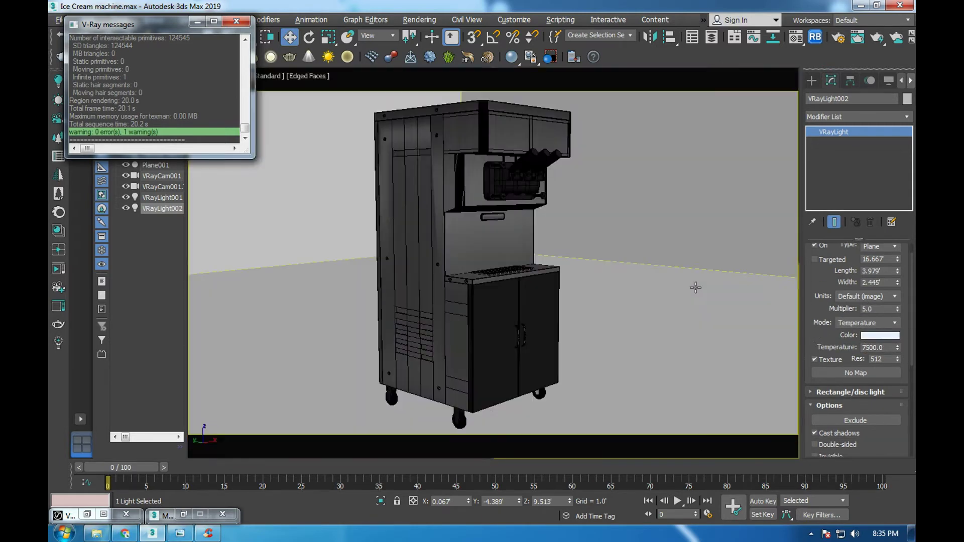
- Test-render the camera view with the new plane light, then re-render
key("c")
key("shift+q")
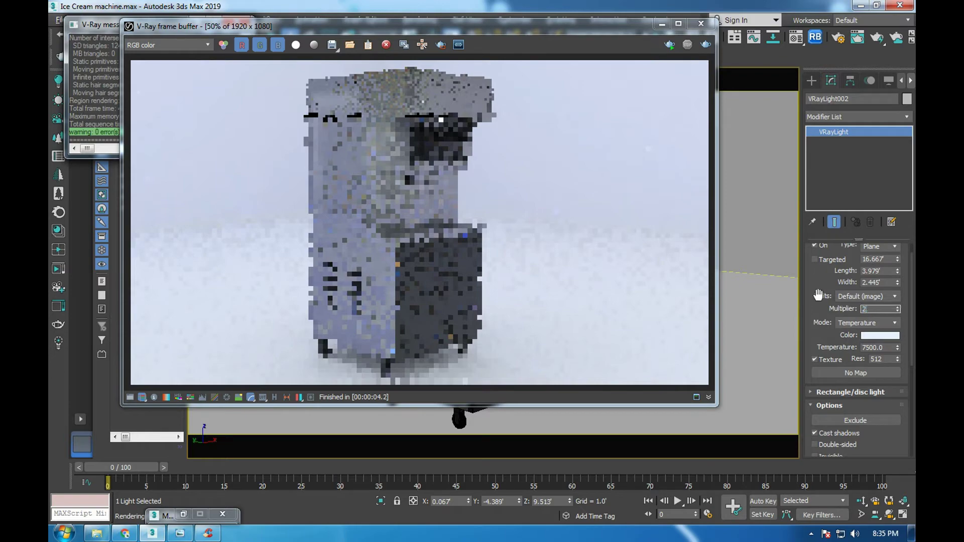
type("0.0")
scroll(818, 281, "down", 1)
left_click(703, 46)
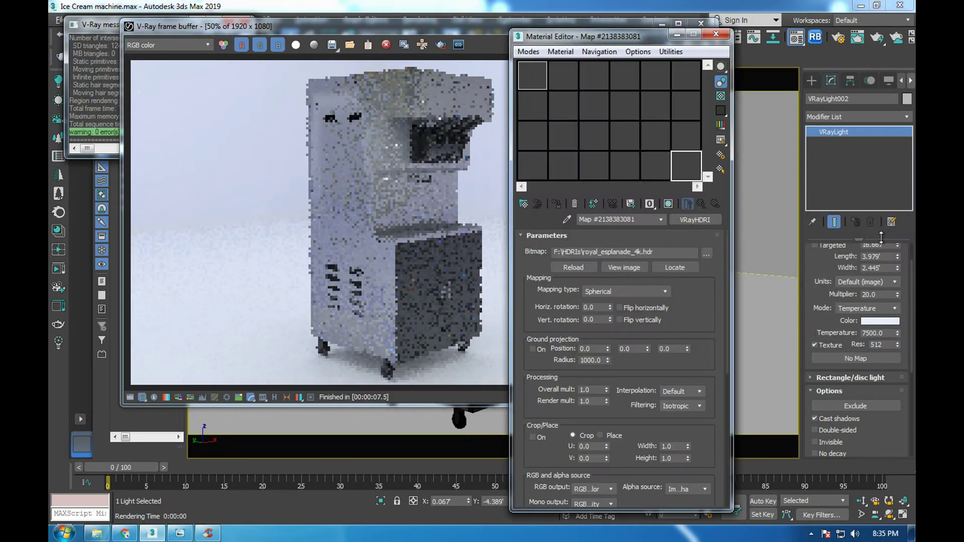
- Open the steel material's VRayHDRI environment map and raise its overall multiplier to 2.0
key("m")
left_click(604, 78)
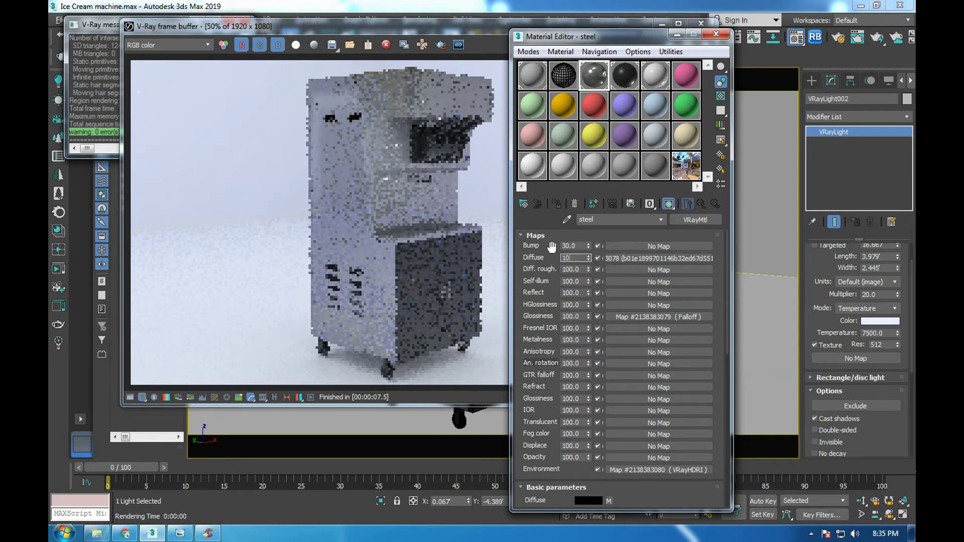
double_click(591, 78)
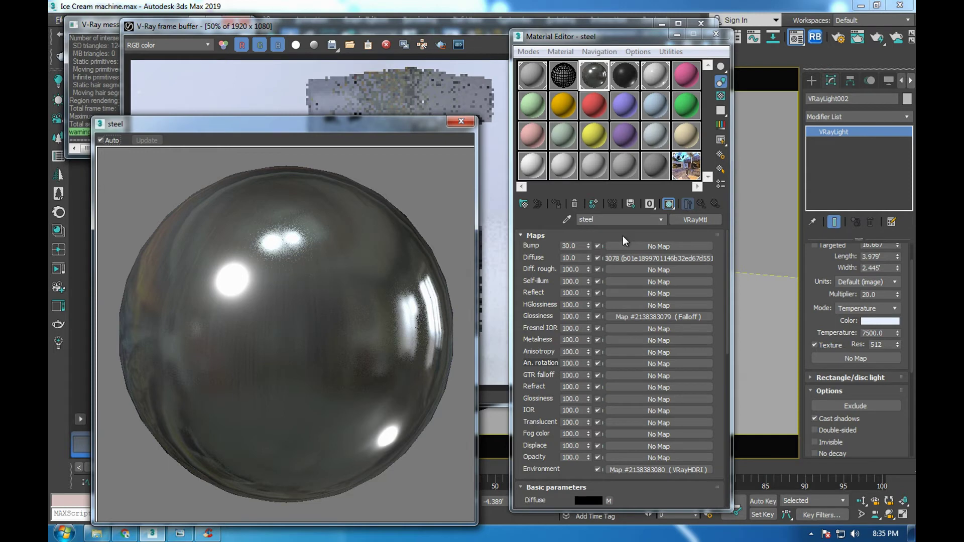
left_click(622, 236)
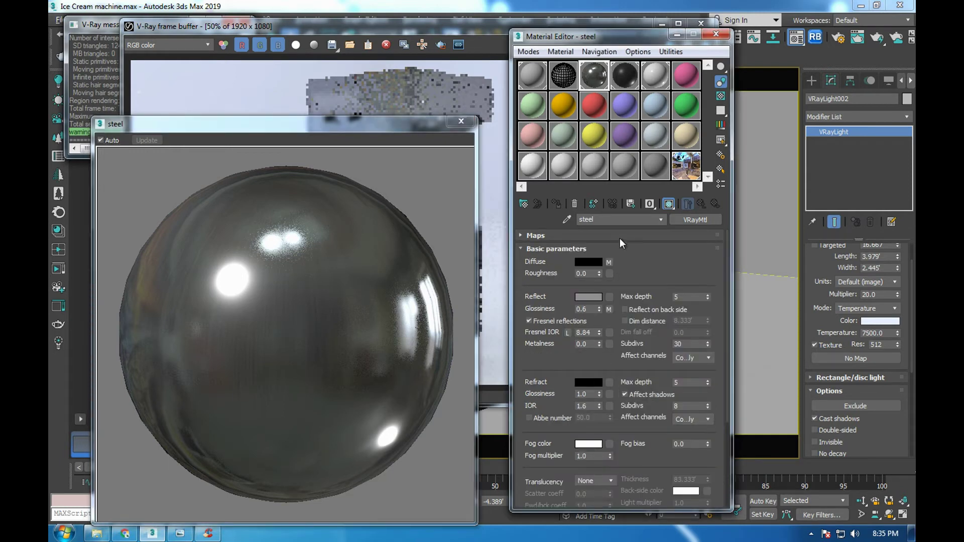
left_click(619, 236)
scroll(632, 409, "down", 1)
left_click(629, 397)
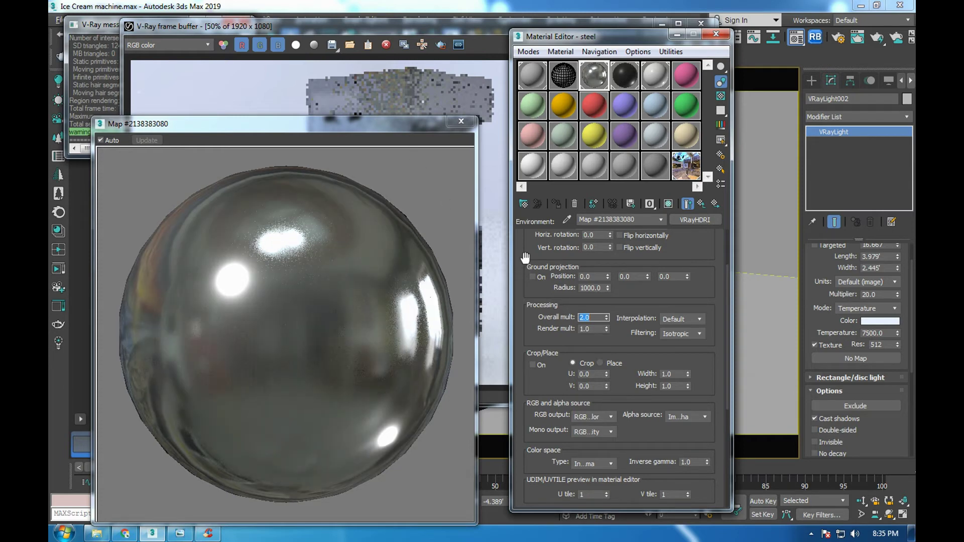
- Re-render with the brighter HDRI, then minimize the windows and return to Top view
left_click(460, 121)
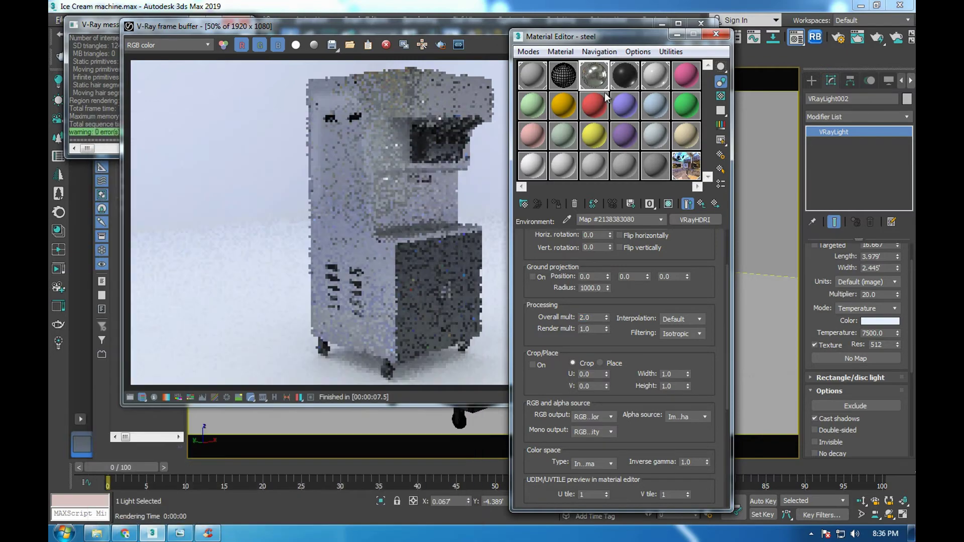
left_click(614, 25)
left_click(705, 46)
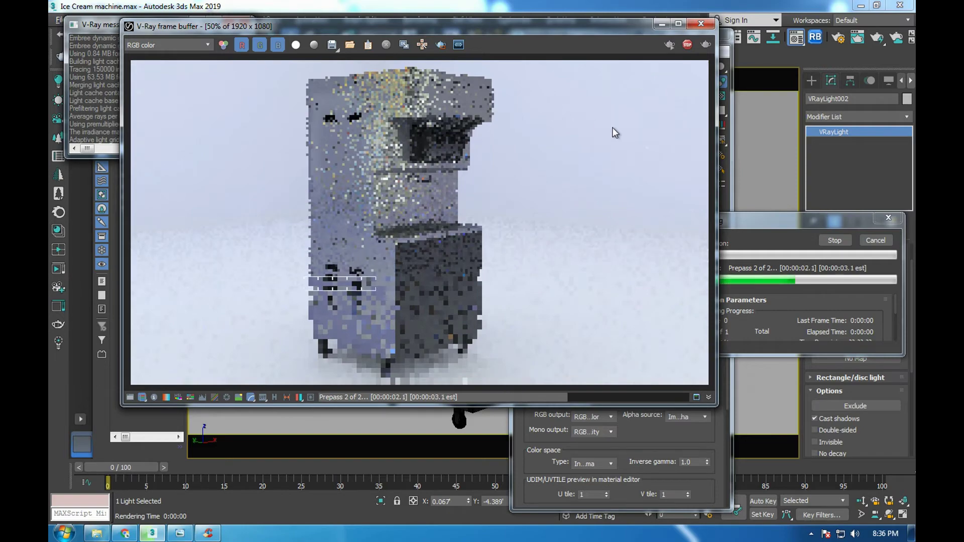
left_click(870, 239)
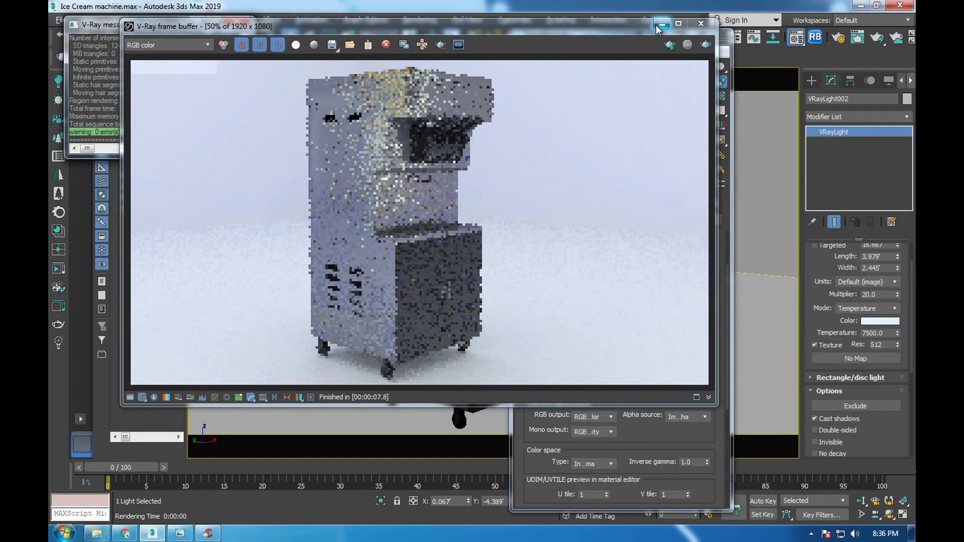
left_click(661, 23)
key("t")
key("F3")
- At Edge level, marquee-select two edges of the backdrop plane in Top view
scroll(516, 242, "down", 3)
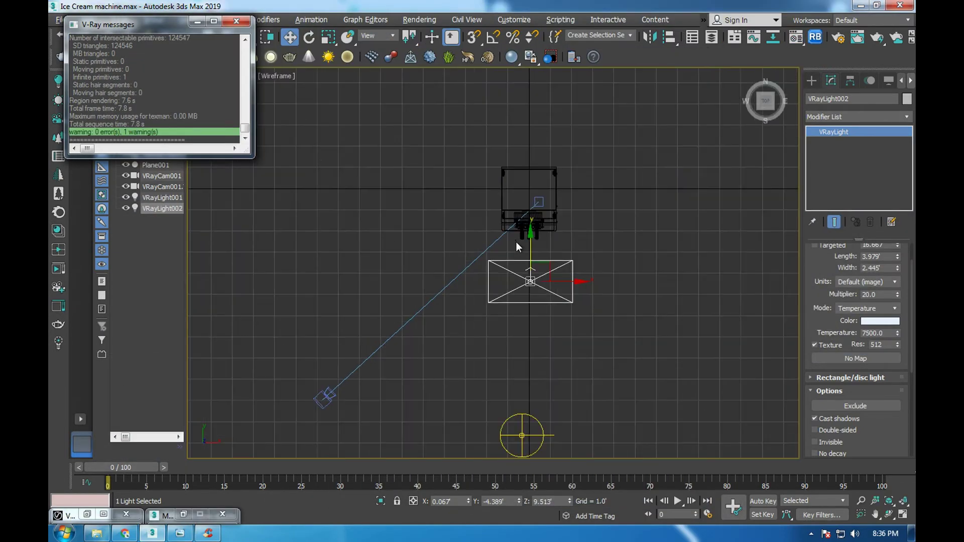
scroll(516, 242, "down", 2)
scroll(517, 248, "down", 5)
scroll(517, 248, "up", 4)
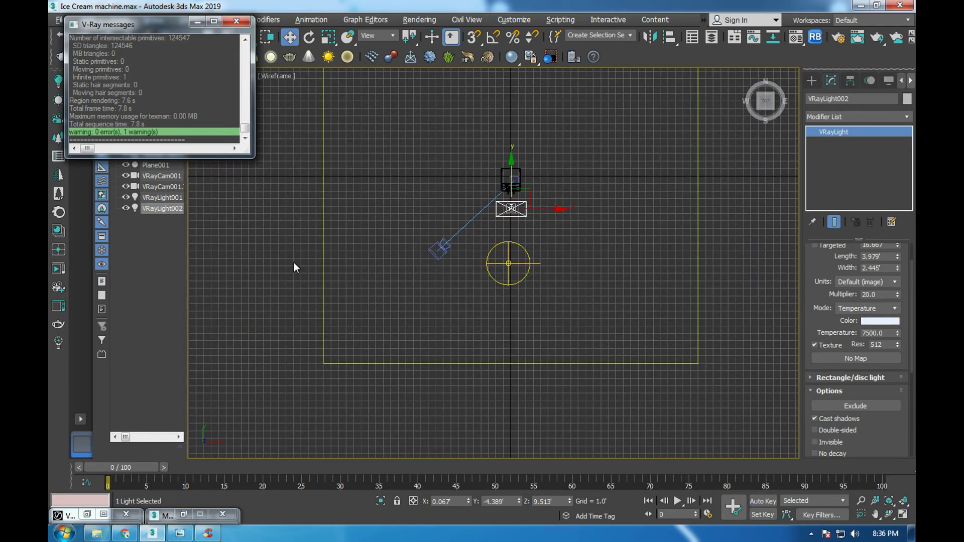
left_click(321, 259)
left_click(832, 152)
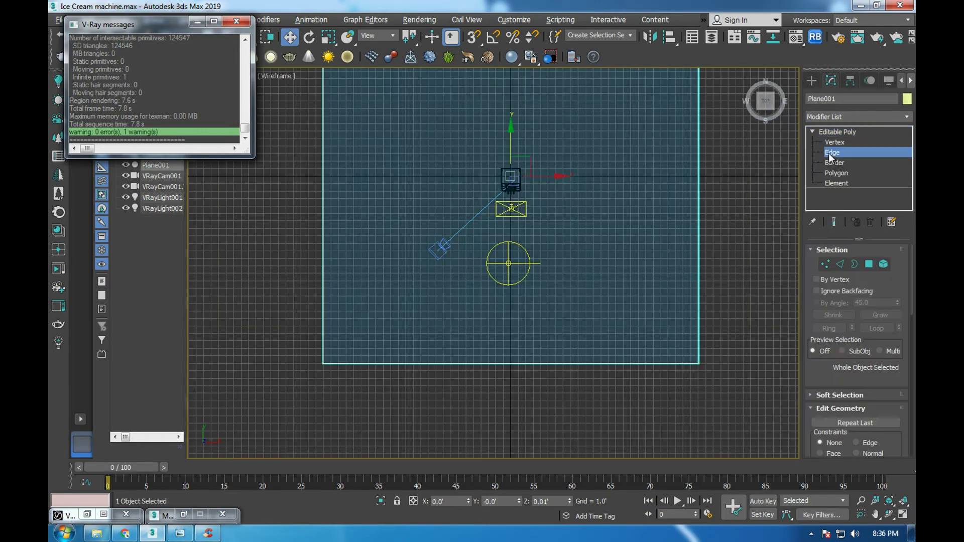
mouse_move(264, 215)
left_mouse_down()
mouse_move(302, 228)
mouse_move(376, 317)
left_mouse_up()
left_click_drag(430, 374, 465, 292, "ctrl")
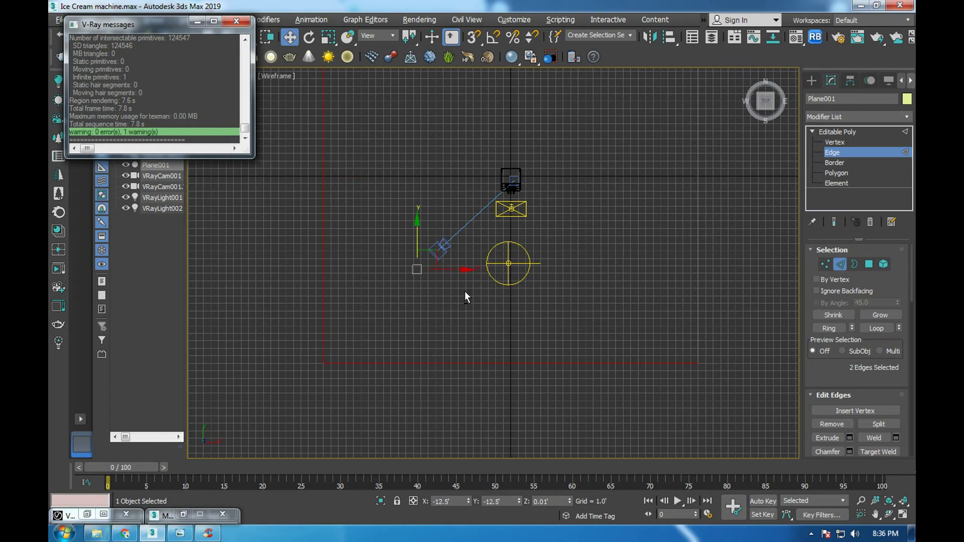
- Lift the selected edges much higher in Front view, exit Edge level and start a test render
key("f")
left_click_drag(441, 182, 443, 93)
key("alt+w")
key("alt+w")
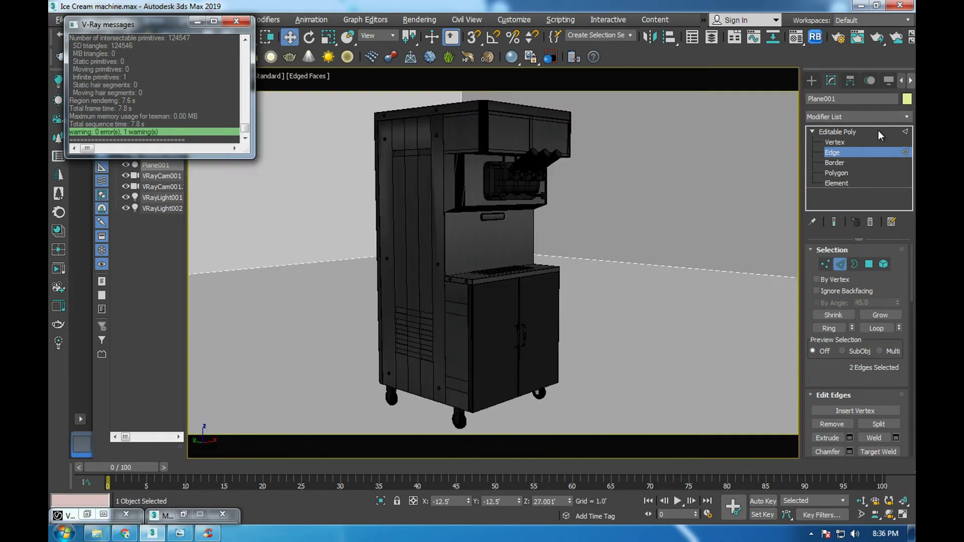
left_click(859, 131)
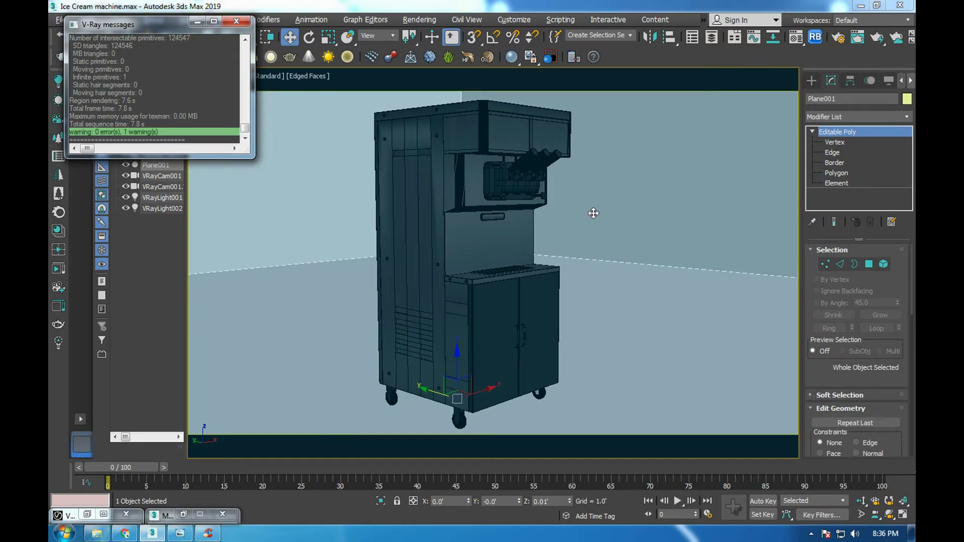
key("shift+q")
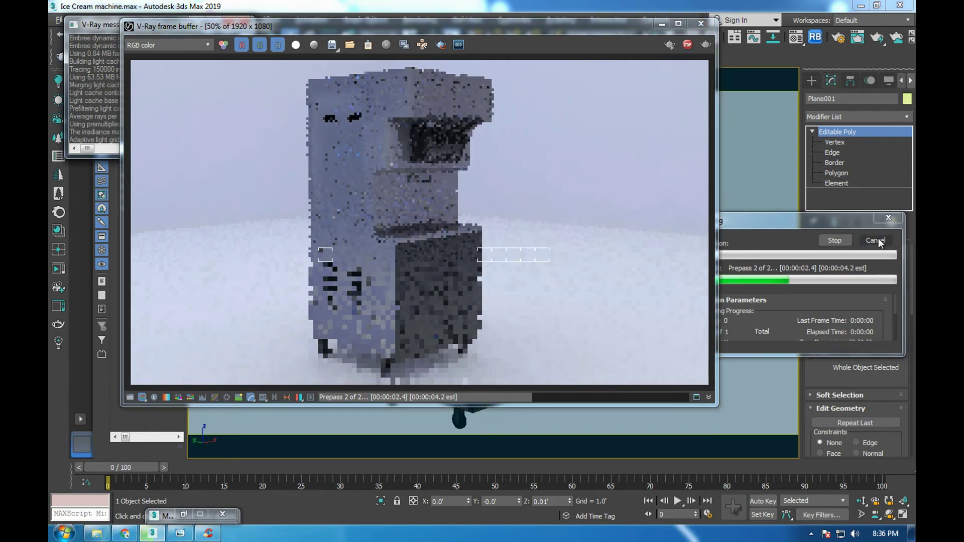
- Start another test render and stop it before it finishes
key("8")
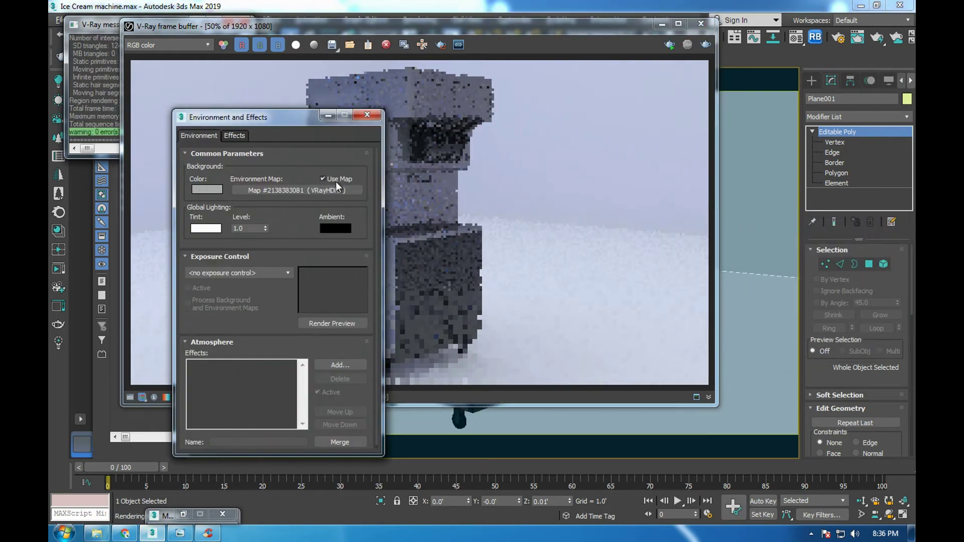
key("shift+q")
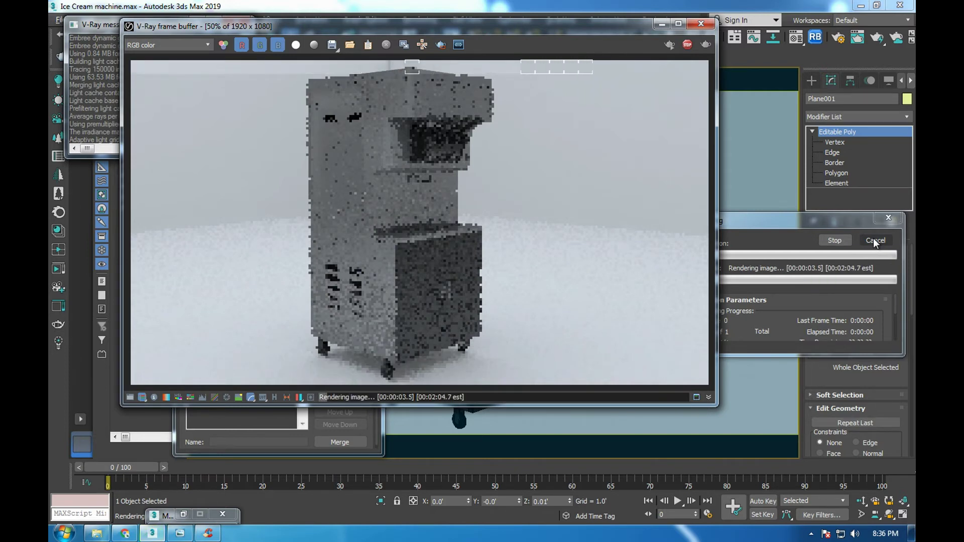
left_click(874, 240)
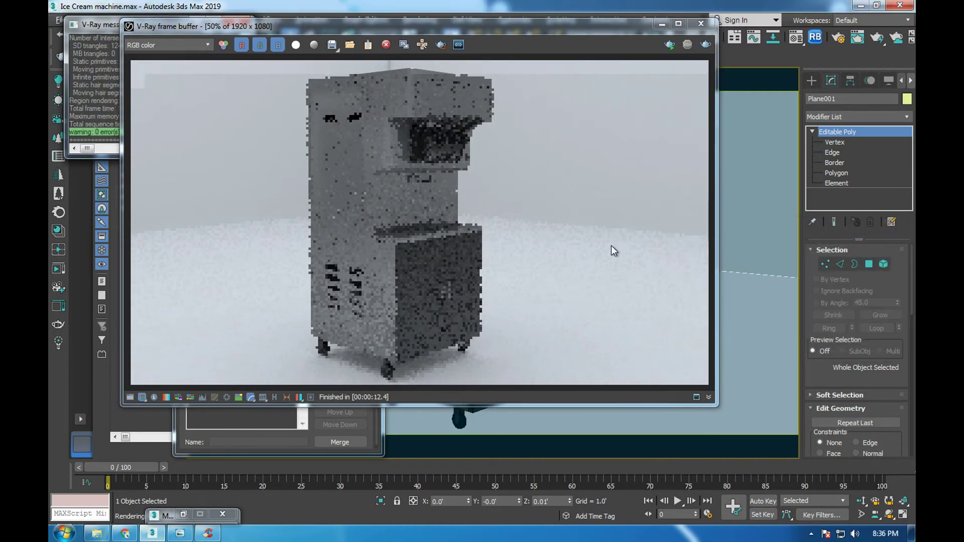
- Set the environment background colour to white, re-render, and compare with the reference photo
key("8")
left_click(207, 189)
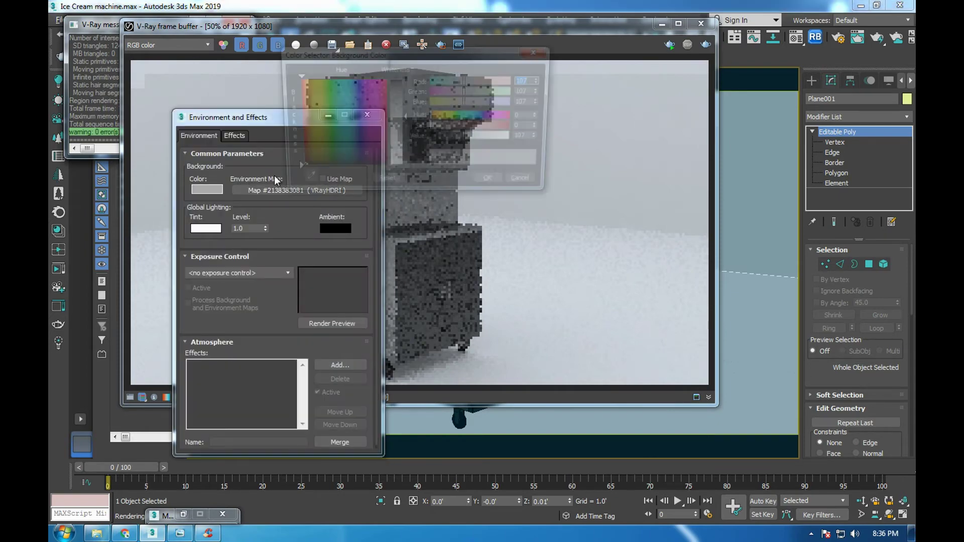
left_click_drag(452, 146, 512, 146)
left_click(502, 181)
left_click(669, 44)
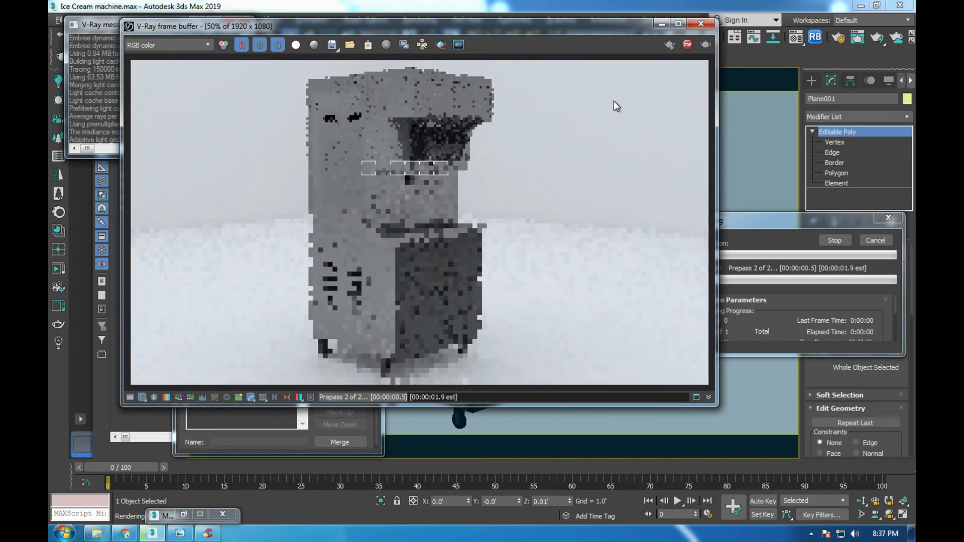
left_click(171, 536)
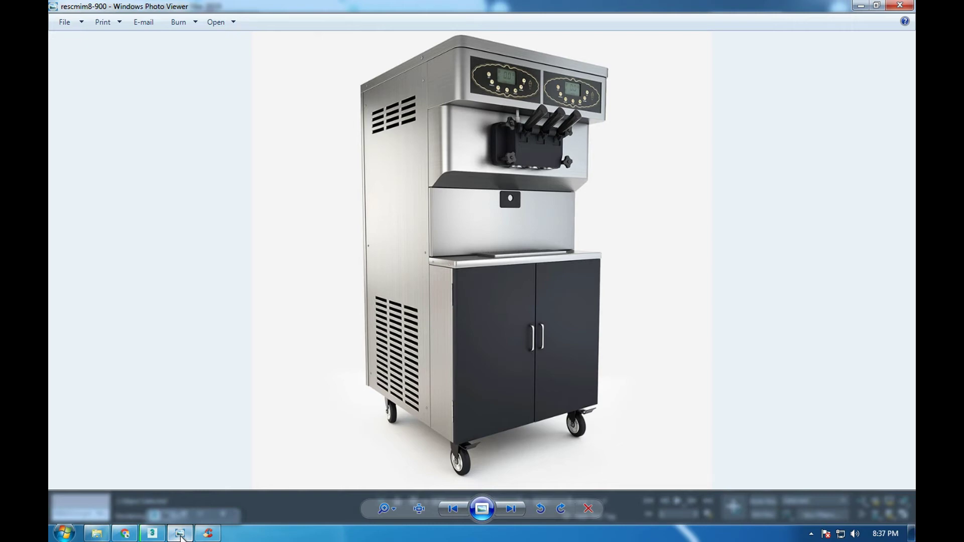
left_click(181, 535)
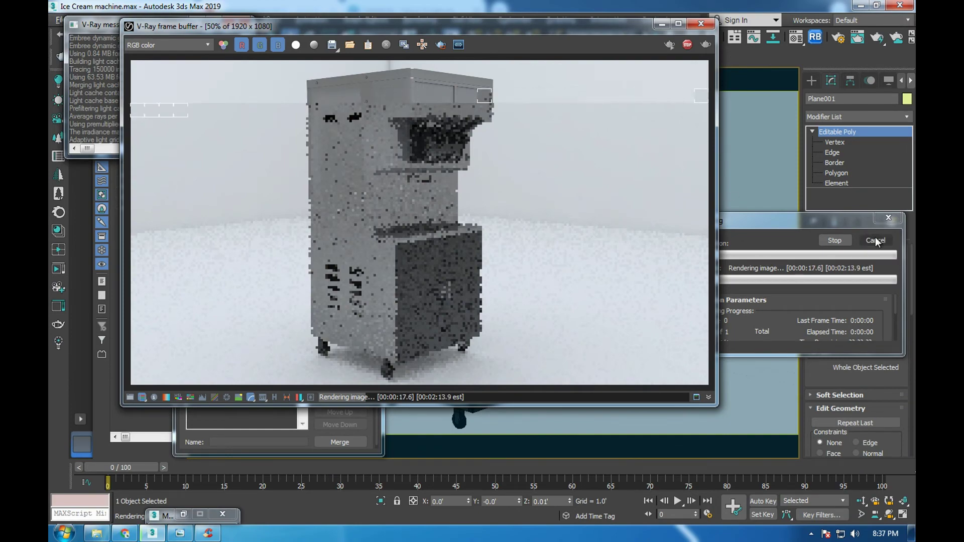
- Stop the running render, close the render and environment windows, and switch to the front view
left_click(876, 240)
left_click(661, 24)
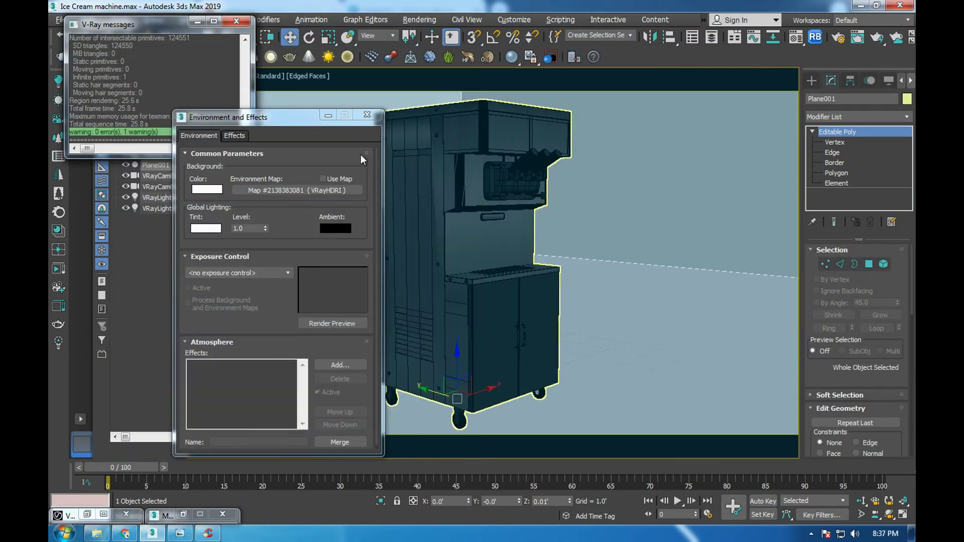
left_click(367, 114)
key("t")
key("f")
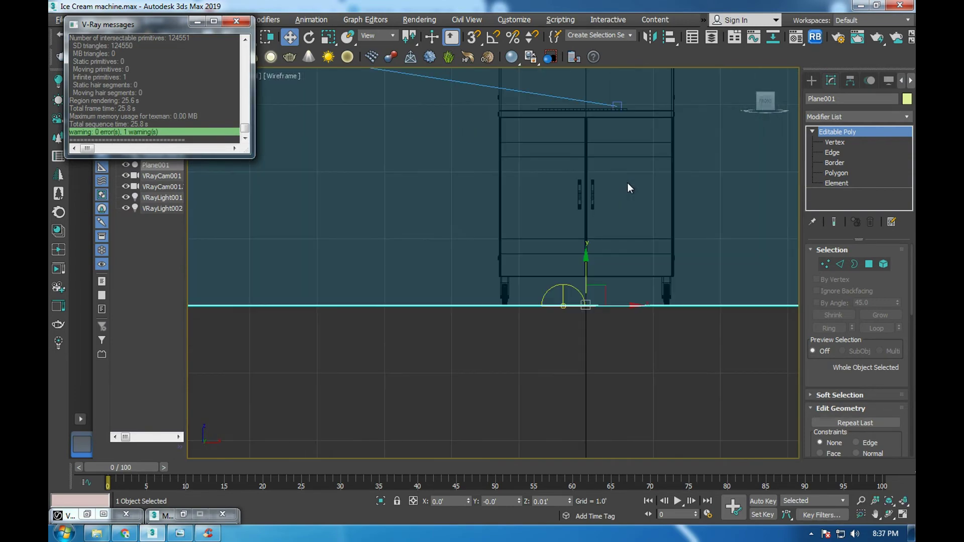
scroll(627, 182, "down", 3)
- Draw a new VRayLight plane light over the machine in the front view
left_click(812, 81)
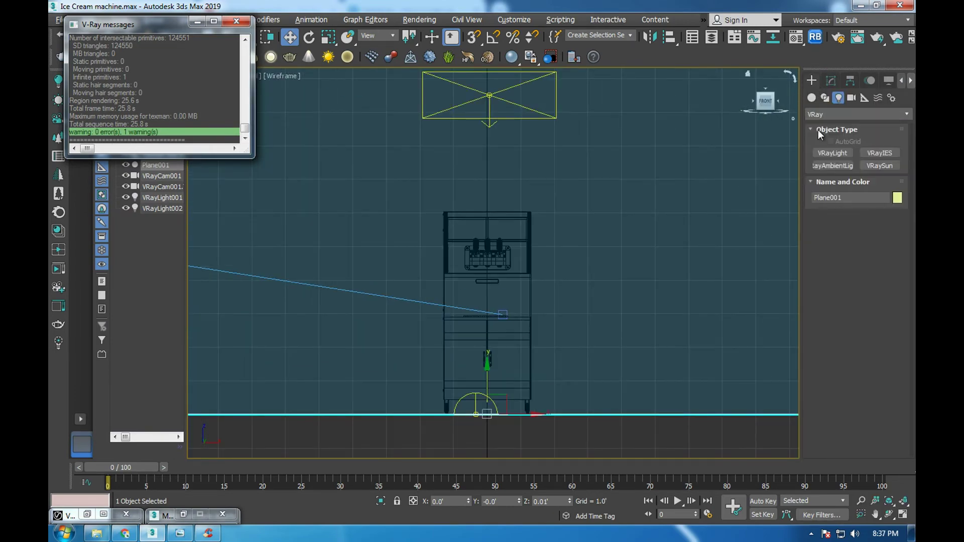
left_click(833, 152)
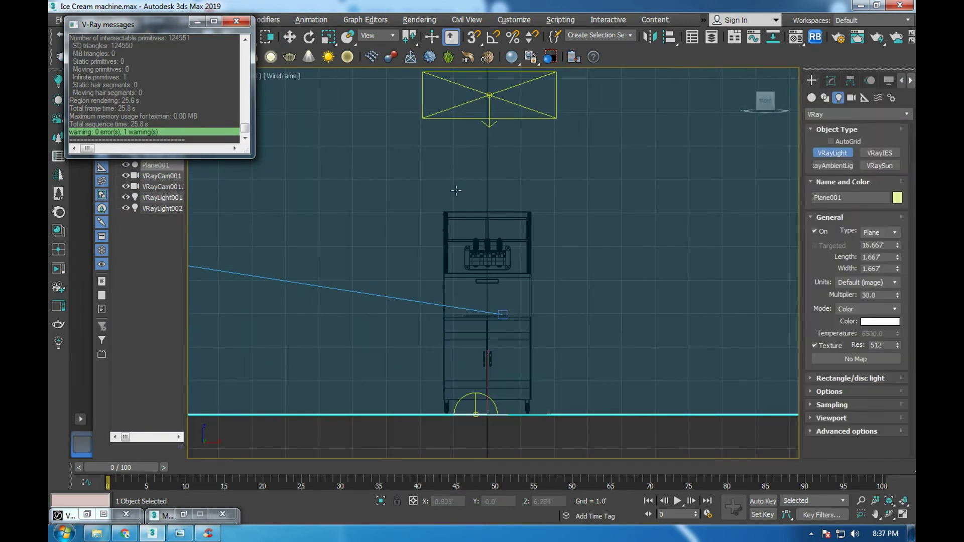
left_click_drag(452, 192, 537, 399)
key("alt+w")
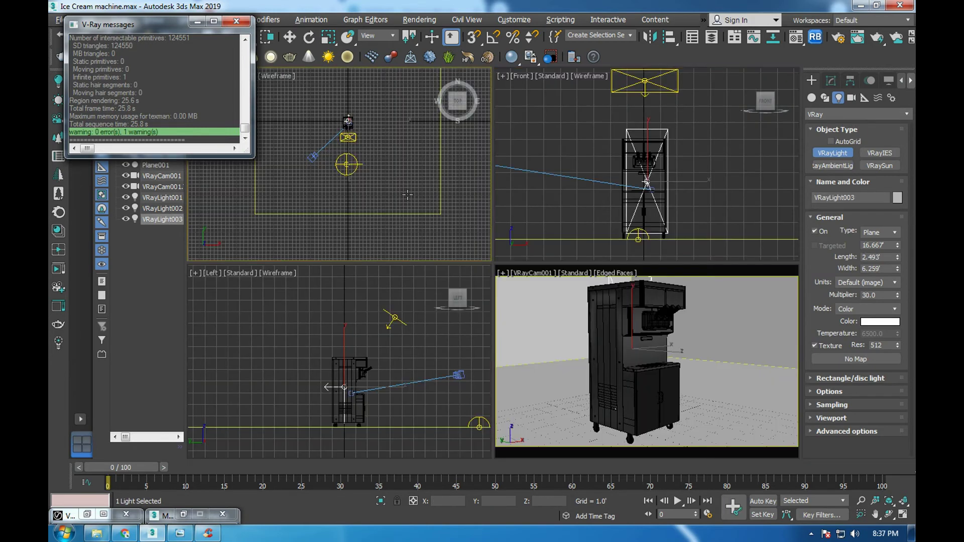
key("alt+w")
key("w")
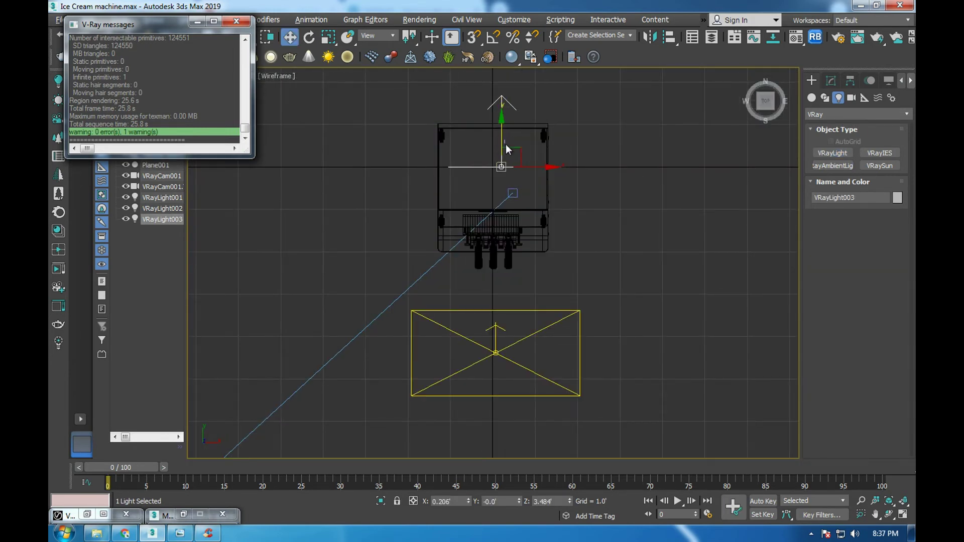
- Move the plane light in front of the machine and rotate it about -33° toward it
left_click_drag(500, 141, 470, 398)
scroll(508, 279, "down", 3)
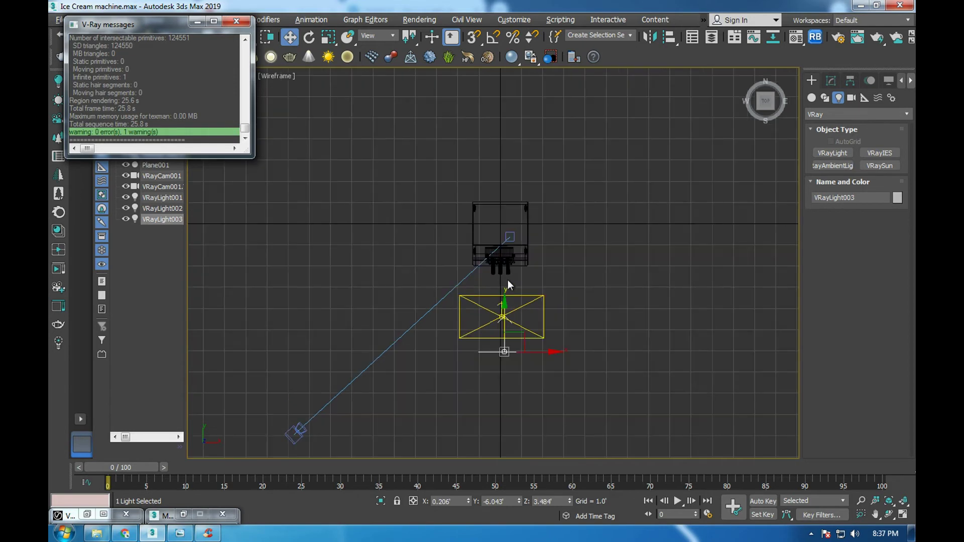
scroll(495, 354, "up", 2)
key("e")
mouse_move(547, 324)
left_mouse_down()
mouse_move(556, 368)
mouse_move(447, 345)
left_mouse_up()
key("w")
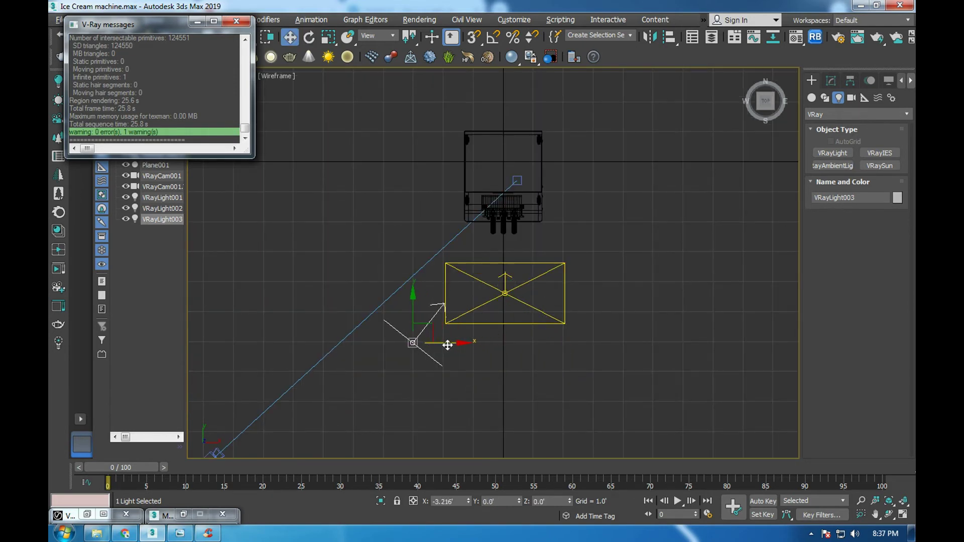
- Shift the plane light right to X 1.189 in the top view
key("alt+w")
right_click(571, 373)
key("alt+w")
key("alt+w")
right_click(388, 239)
key("alt+w")
key("e")
key("w")
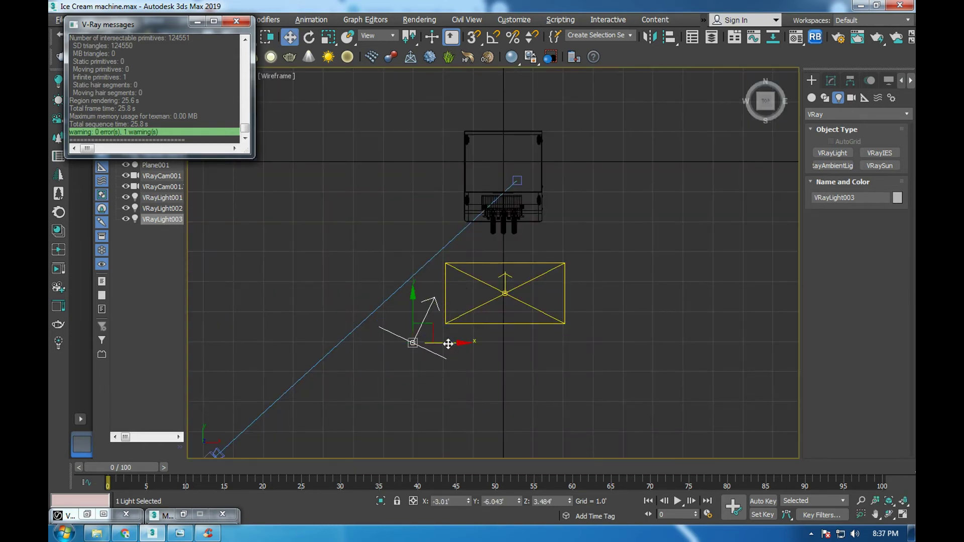
left_click_drag(451, 346, 484, 344)
middle_click_drag(484, 344, 484, 395)
scroll(483, 395, "down", 2)
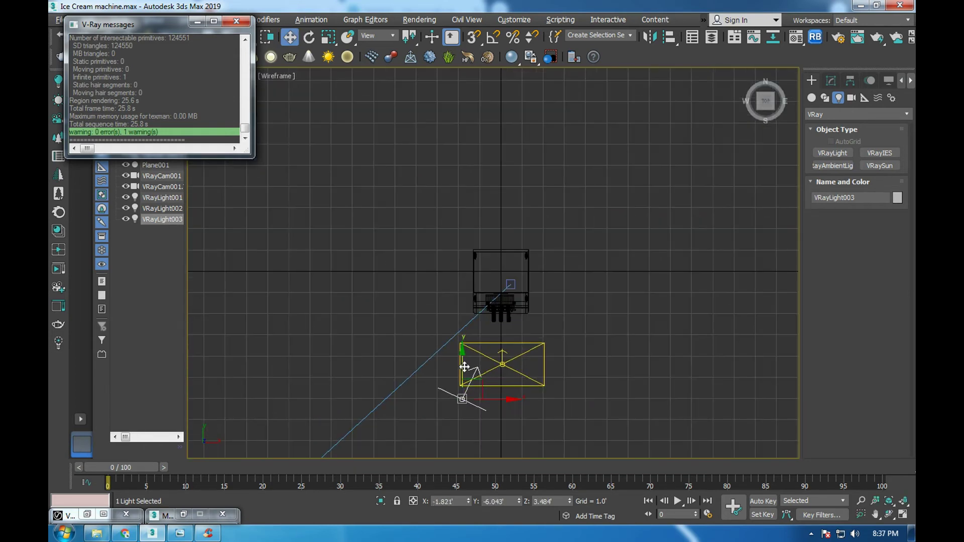
left_click_drag(464, 367, 465, 161, "shift")
left_click(529, 321)
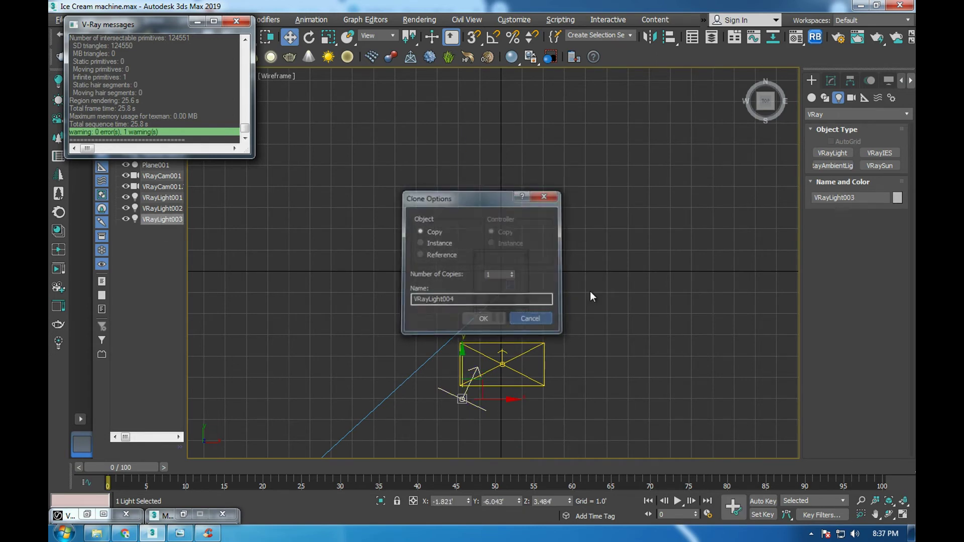
- Give the light multiplier 10, temperature colour mode and no reflections, then test-render
left_click(830, 81)
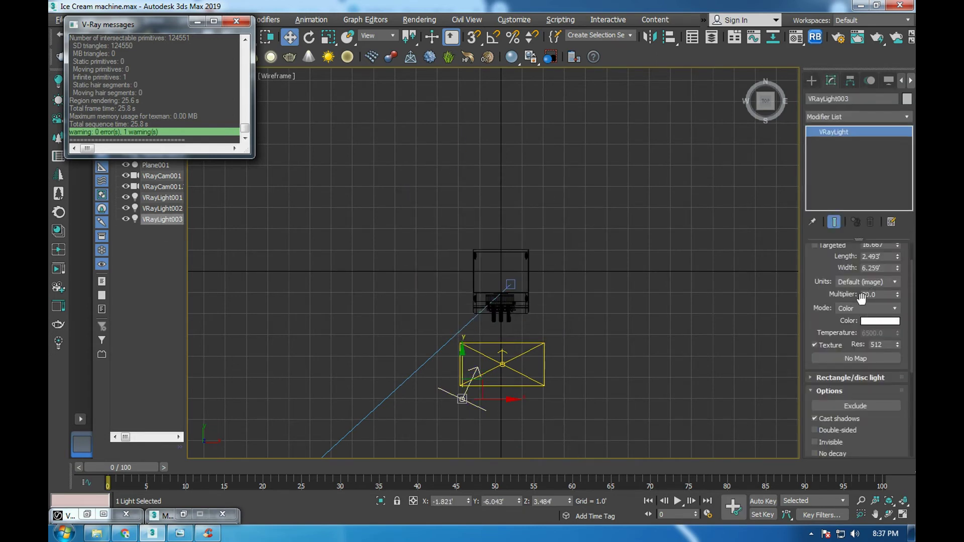
type("10")
left_click(851, 308)
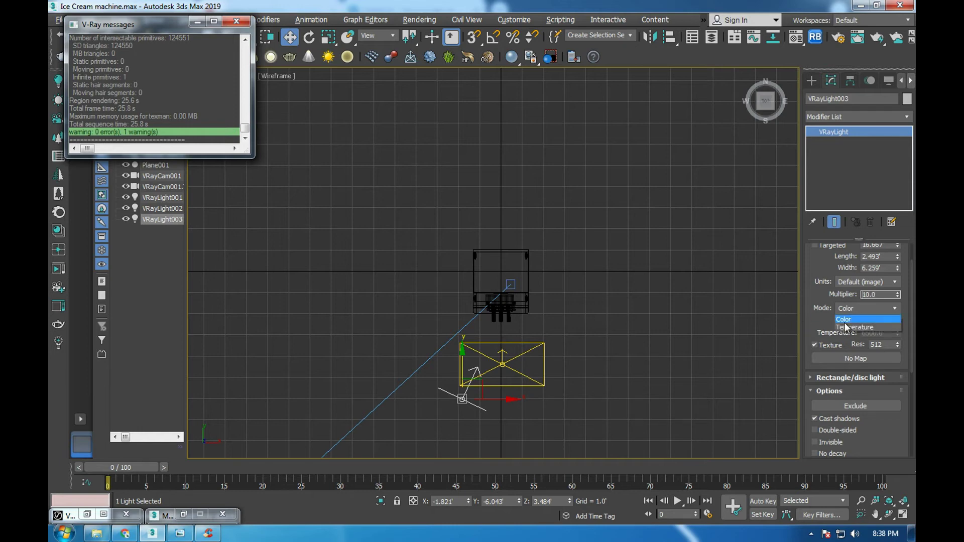
left_click(845, 326)
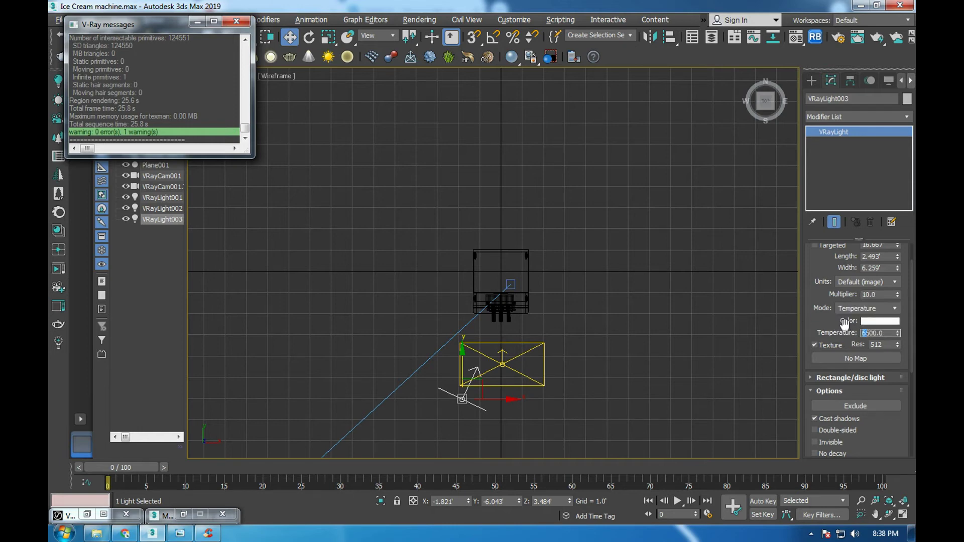
scroll(815, 255, "down", 3)
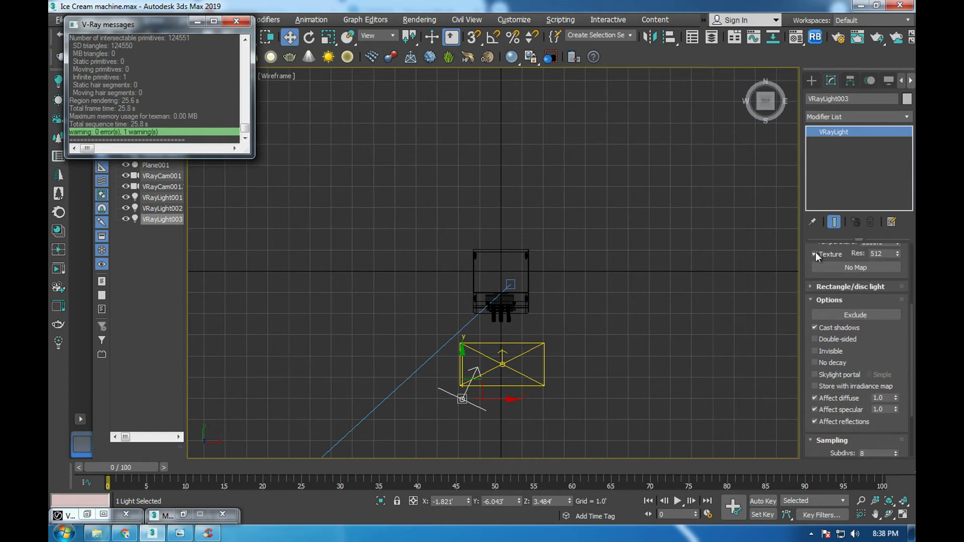
left_click(824, 424)
scroll(872, 438, "down", 3)
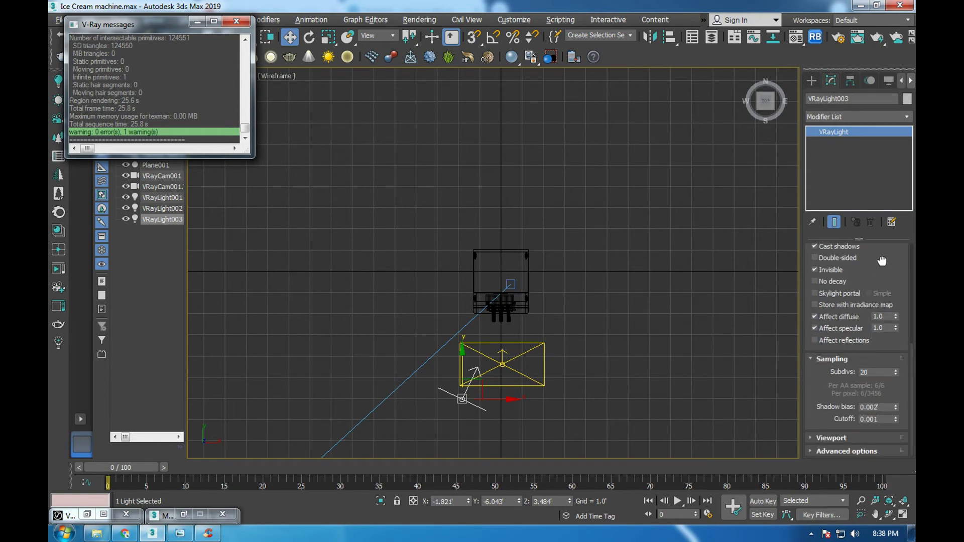
key("alt+w")
key("alt+w")
key("shift+q")
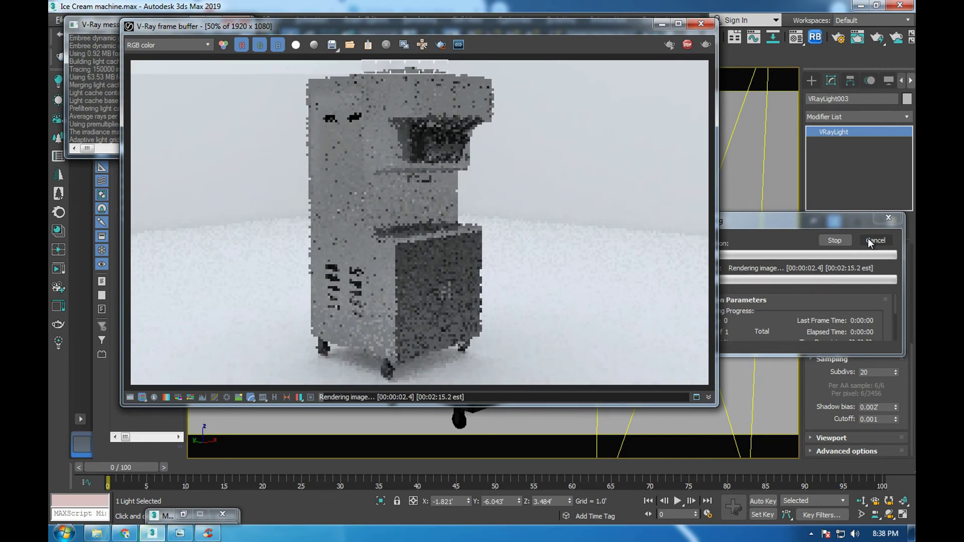
left_click(180, 534)
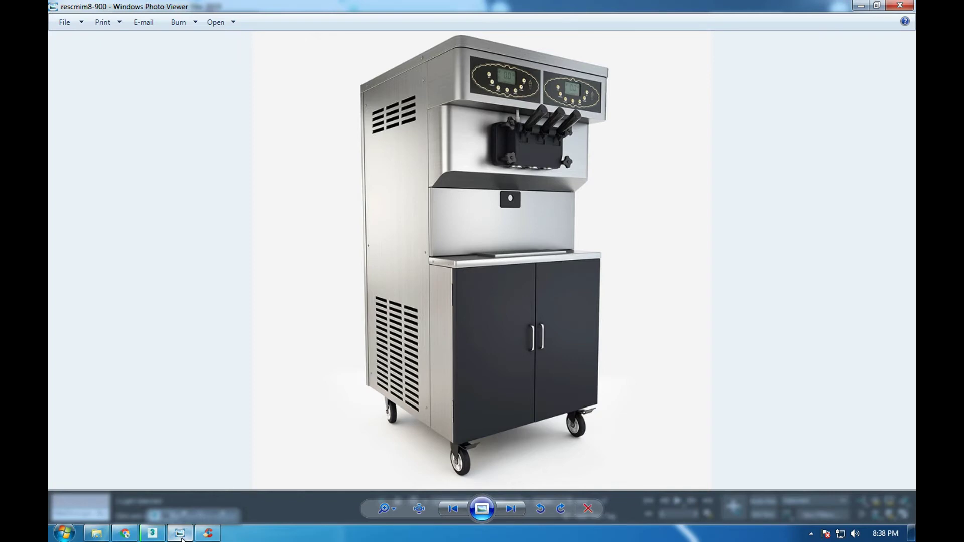
left_click(180, 534)
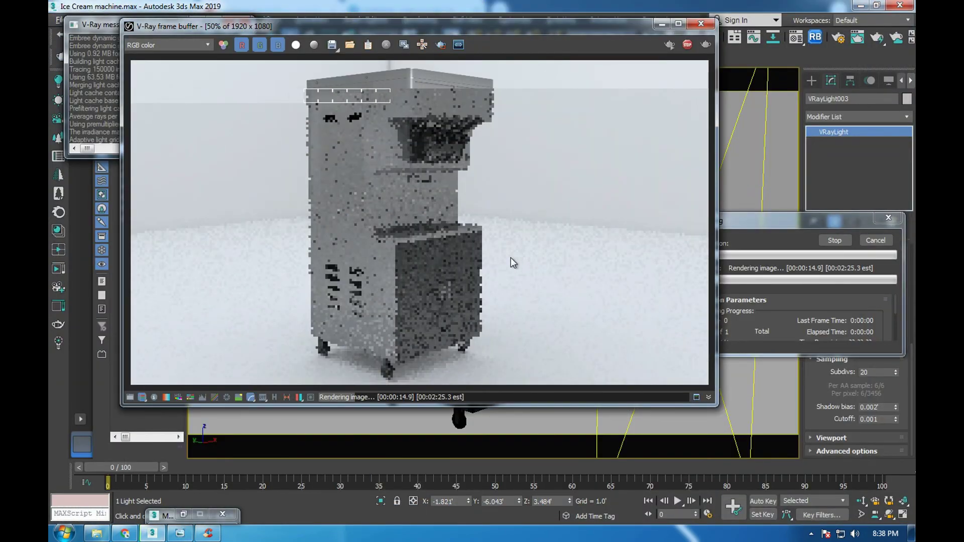
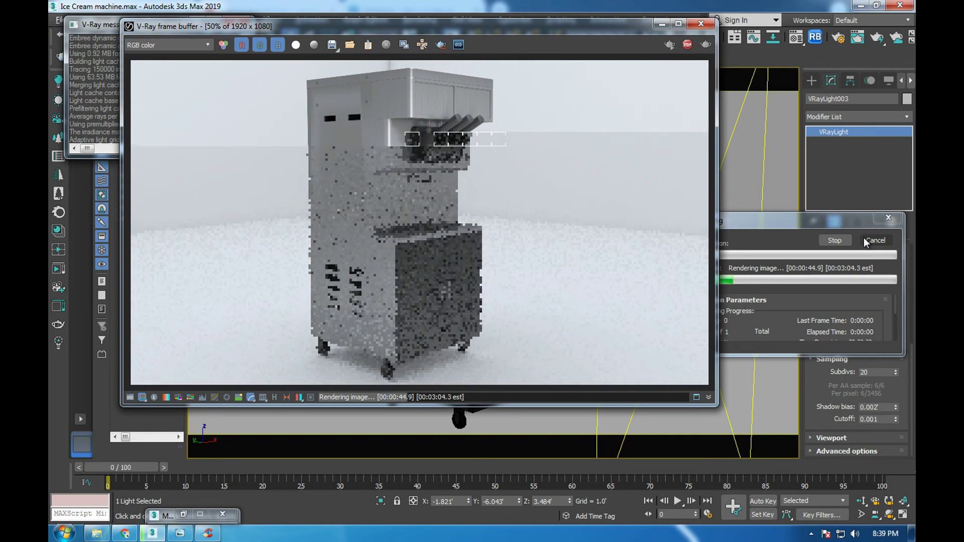
- Cancel the running render and return to the steel VRayMtl's maps in the Material Editor
left_click(865, 242)
key("m")
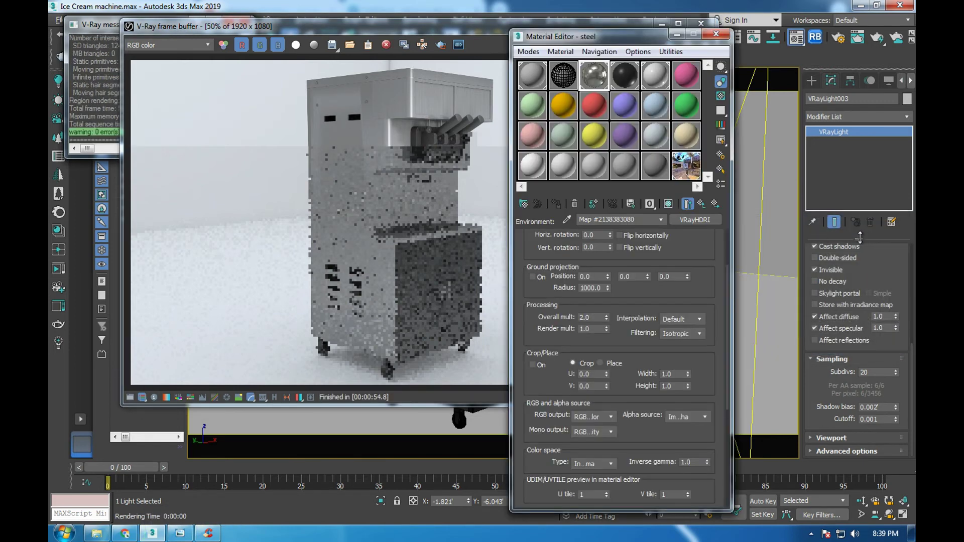
scroll(710, 390, "up", 3)
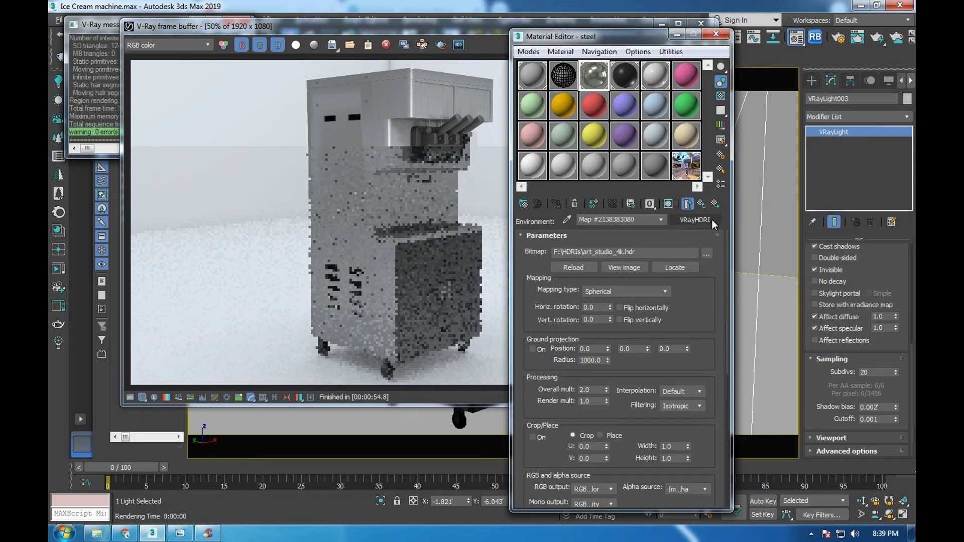
left_click(702, 206)
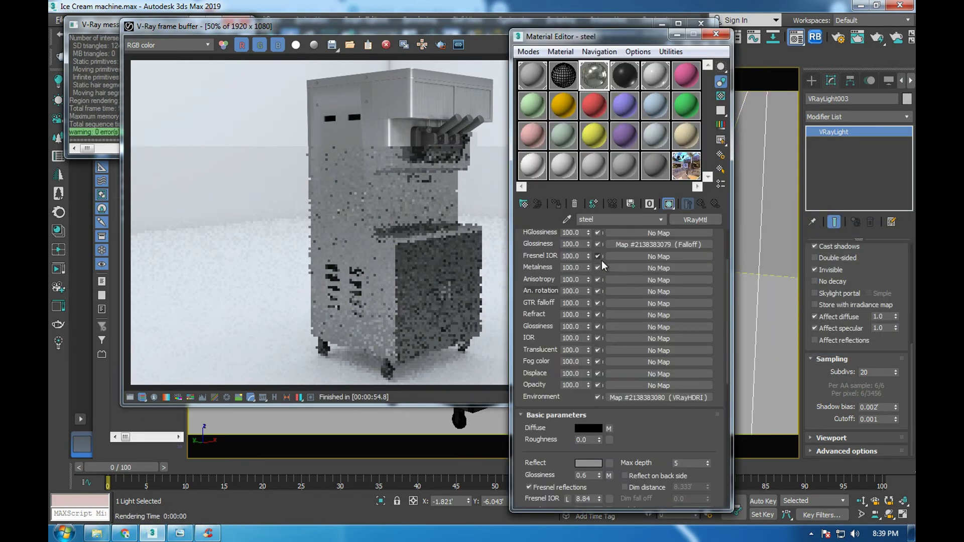
scroll(600, 272, "up", 2)
scroll(608, 272, "up", 1)
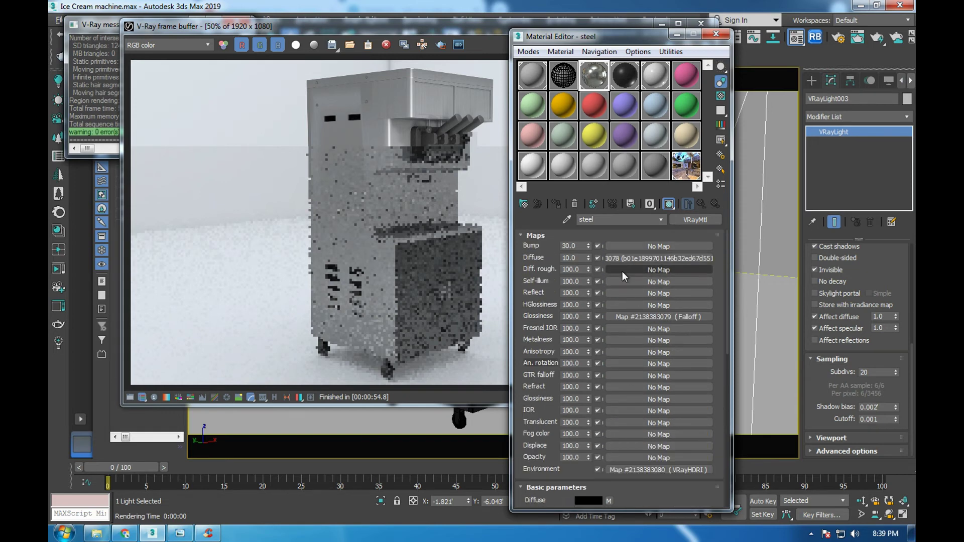
- Clear the steel material's Diffuse map and start a new test render
right_click(616, 259)
left_click(671, 296)
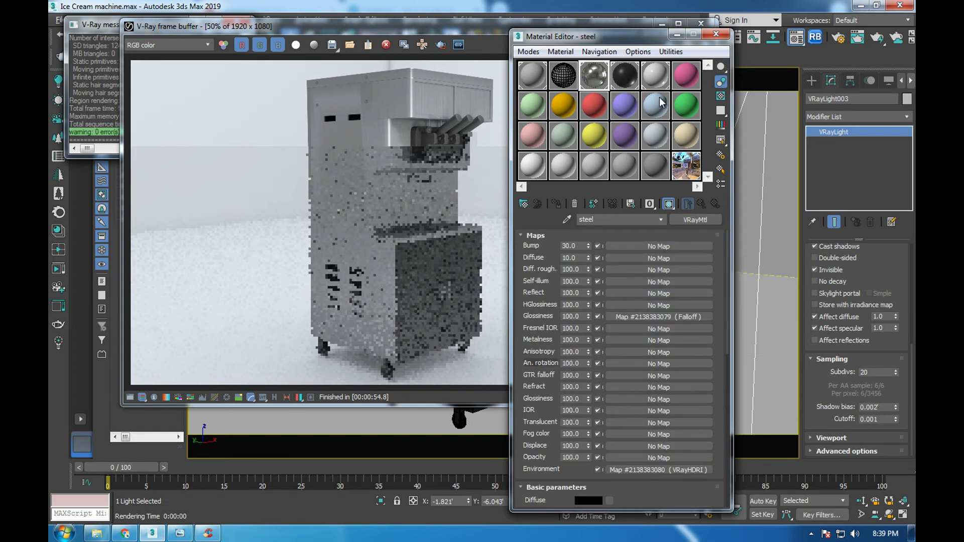
left_click(507, 25)
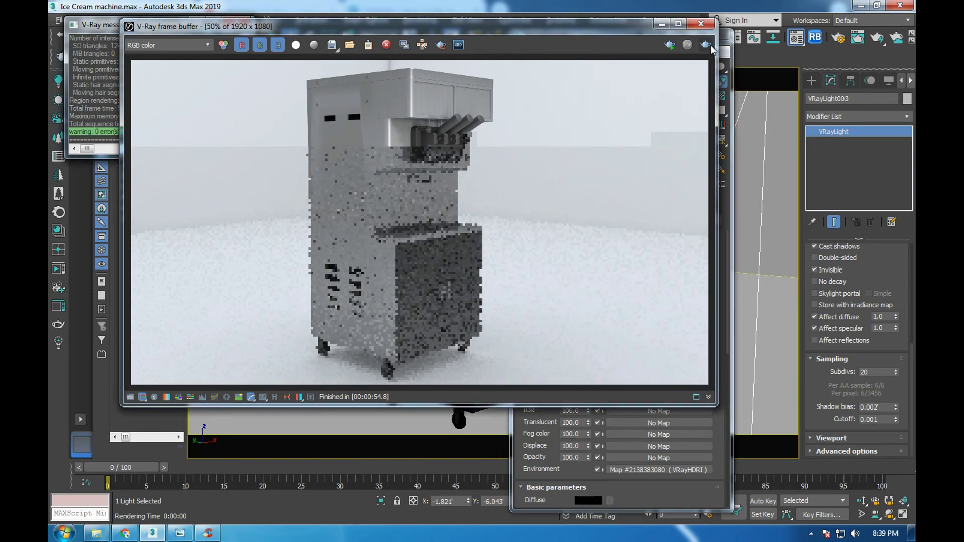
left_click(710, 44)
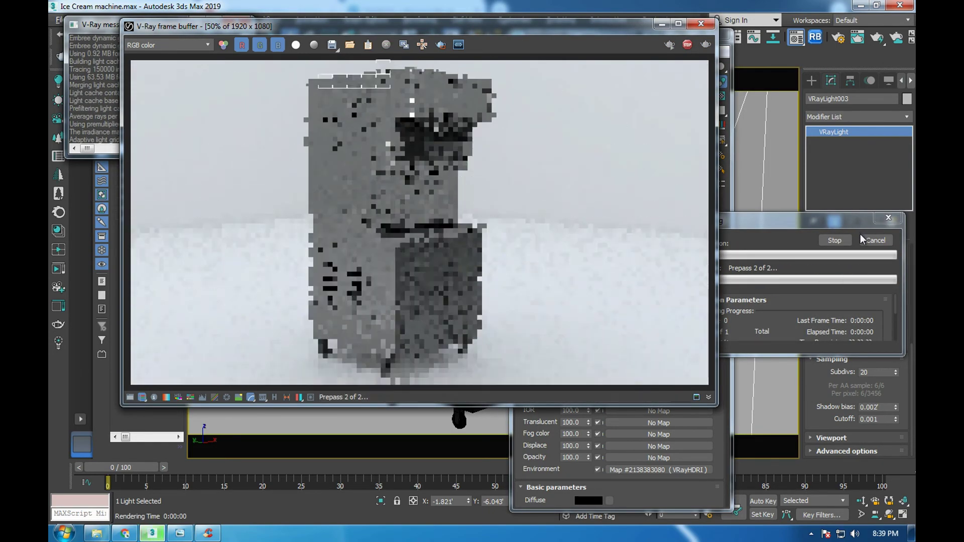
- Enable Use Map for the VRayHDRI environment and start a test render
key("8")
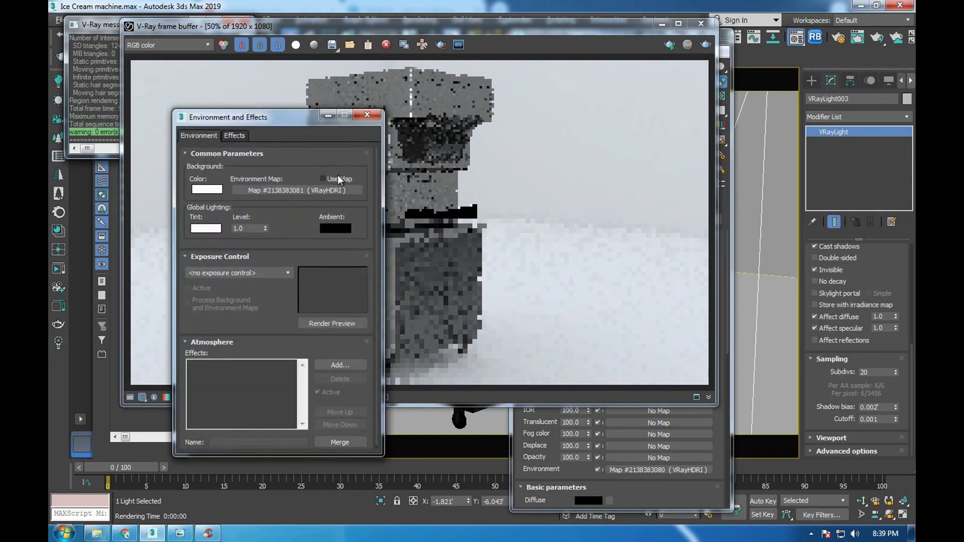
left_click(337, 177)
left_click(705, 46)
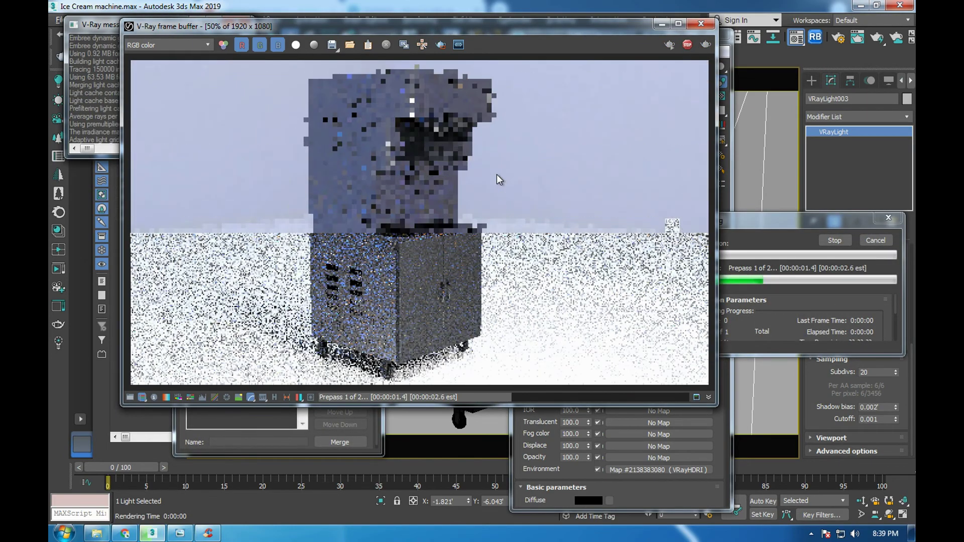
- Reopen the steel material, then view the finished render at 100% and minimise it
left_click(885, 240)
left_click(722, 221)
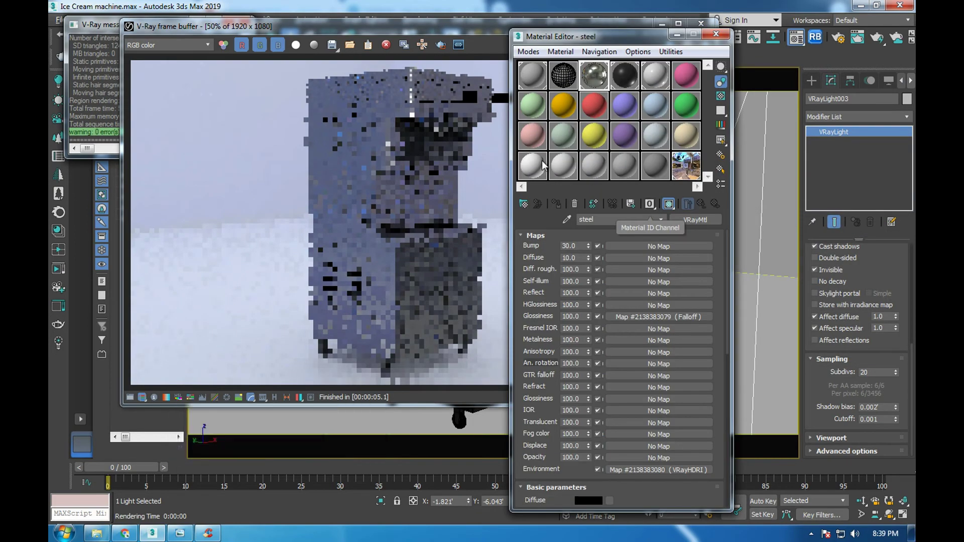
left_click(501, 185)
double_click(500, 185)
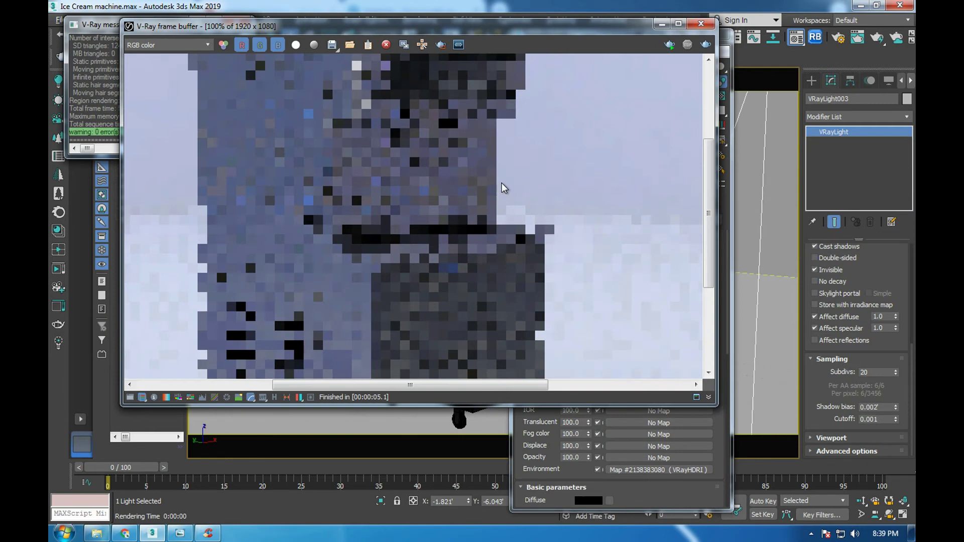
left_click(660, 25)
- Swap the VRayHDRI environment image to winter_lake_01_4k.hdr, reassigned as an instance
key("8")
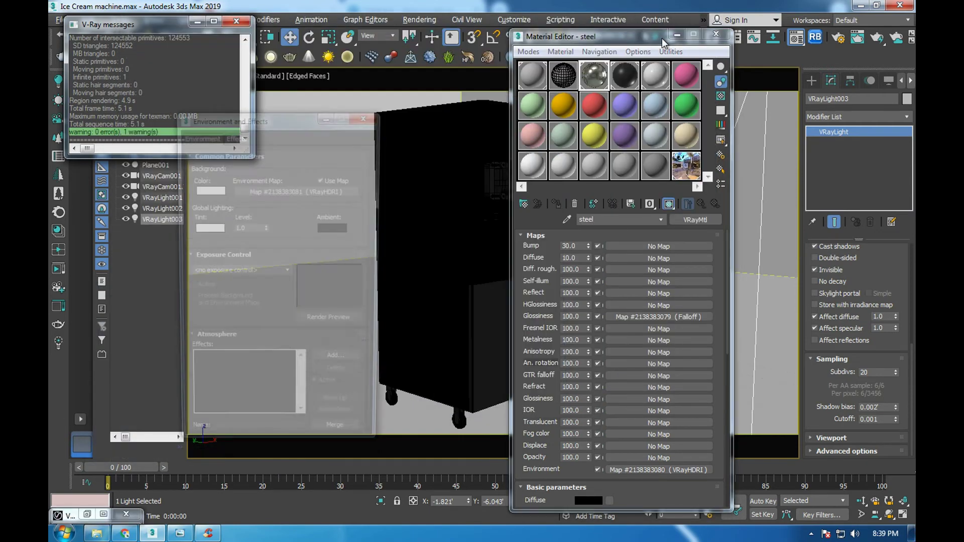
left_click_drag(296, 190, 686, 165)
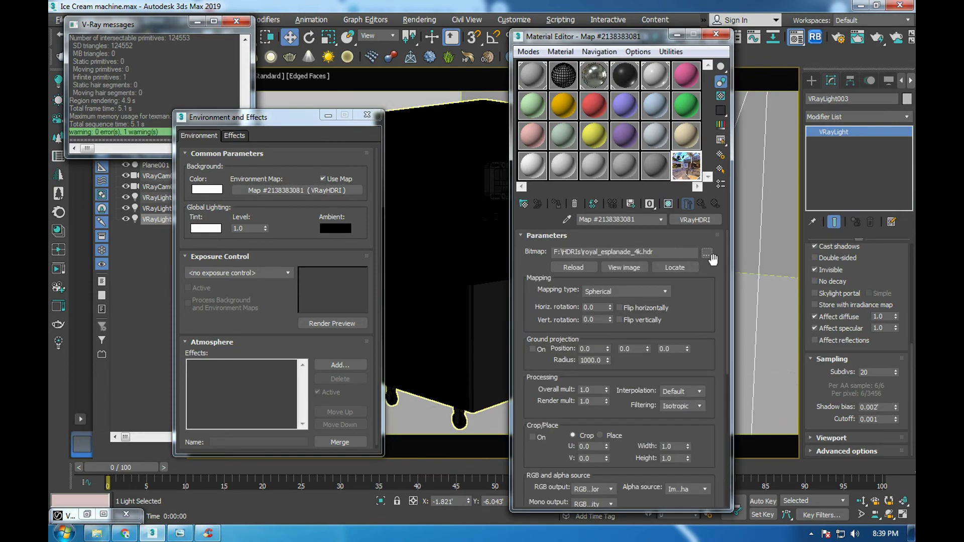
left_click(706, 253)
left_click(159, 295)
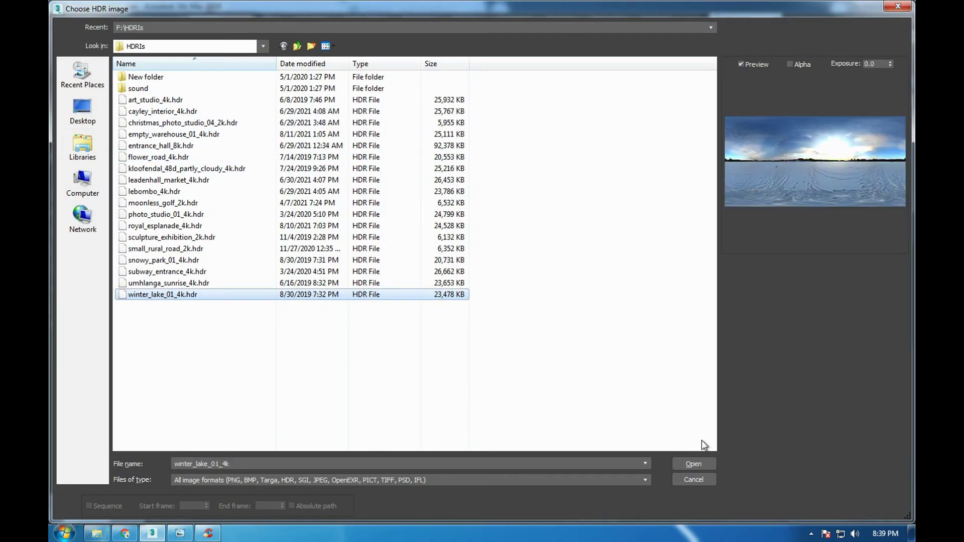
left_click(693, 464)
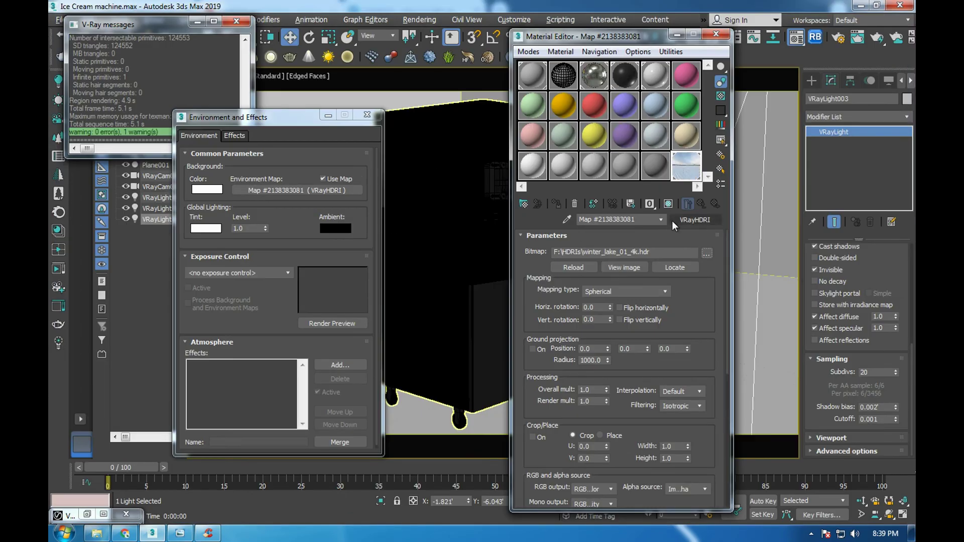
left_click_drag(688, 219, 296, 190)
left_click(253, 323)
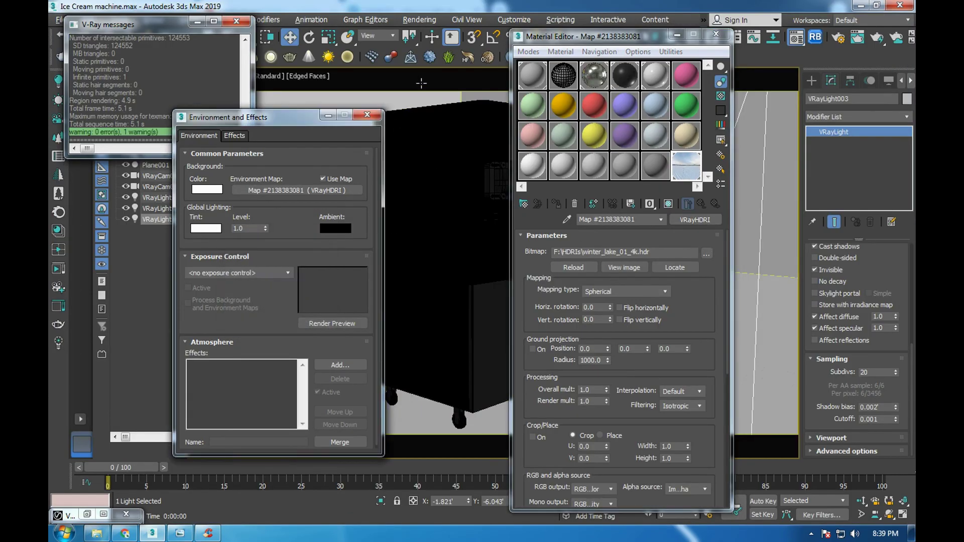
- Test-render under the winter lake HDRI, cancel it partway and minimise the frame buffer
left_click(367, 115)
key("shift+q")
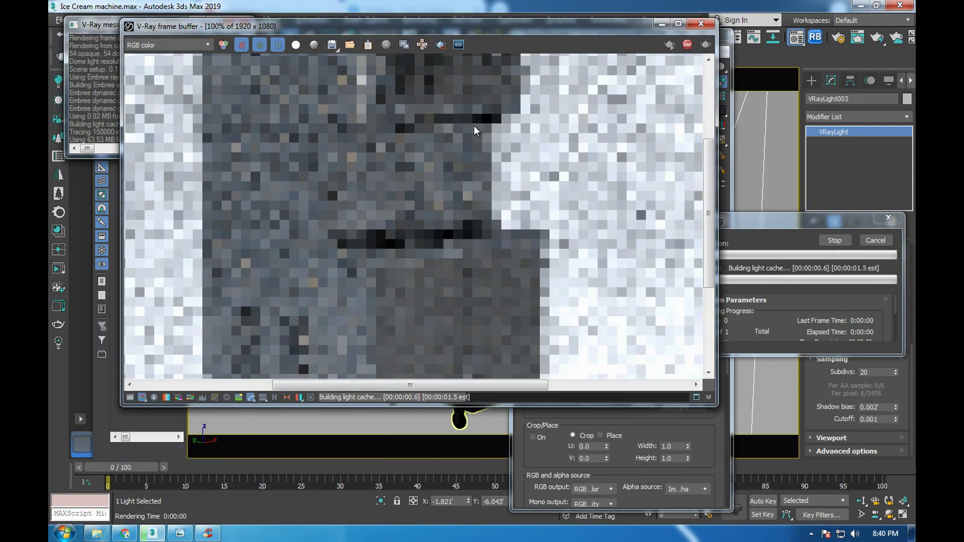
scroll(466, 188, "down", 2)
scroll(465, 188, "up", 1)
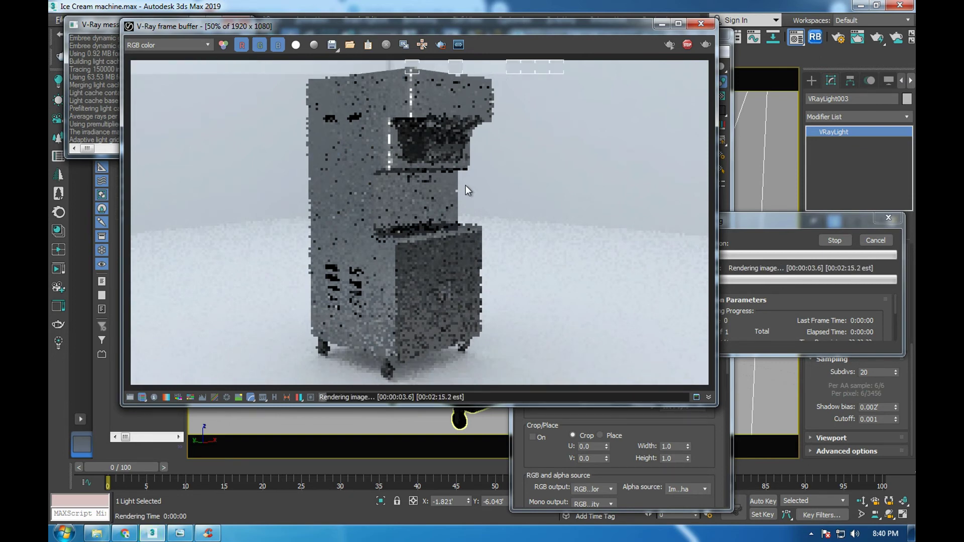
left_click(864, 242)
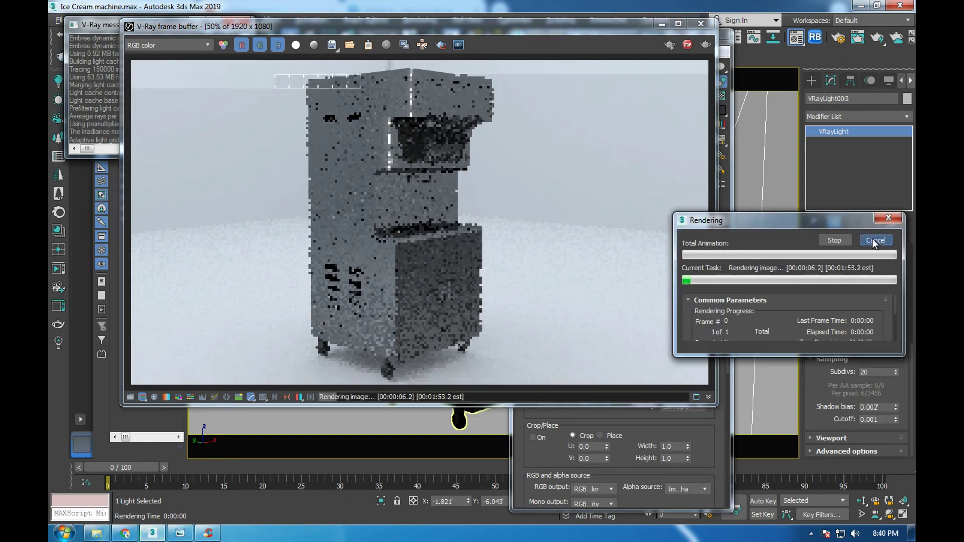
left_click(661, 23)
- In wireframe Top view, copy a V-Ray light and place it behind the machine
left_click(678, 30)
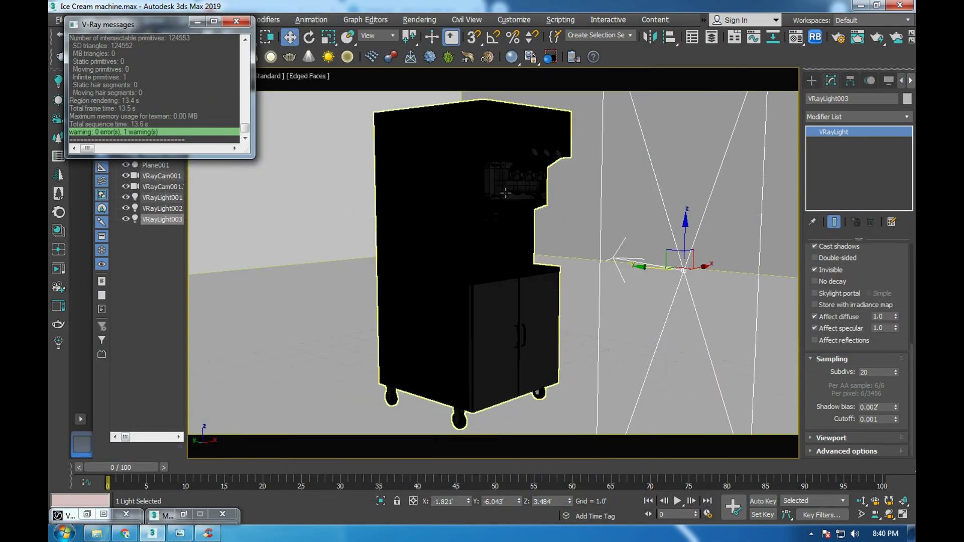
key("t")
key("F3")
middle_click_drag(544, 242, 539, 201)
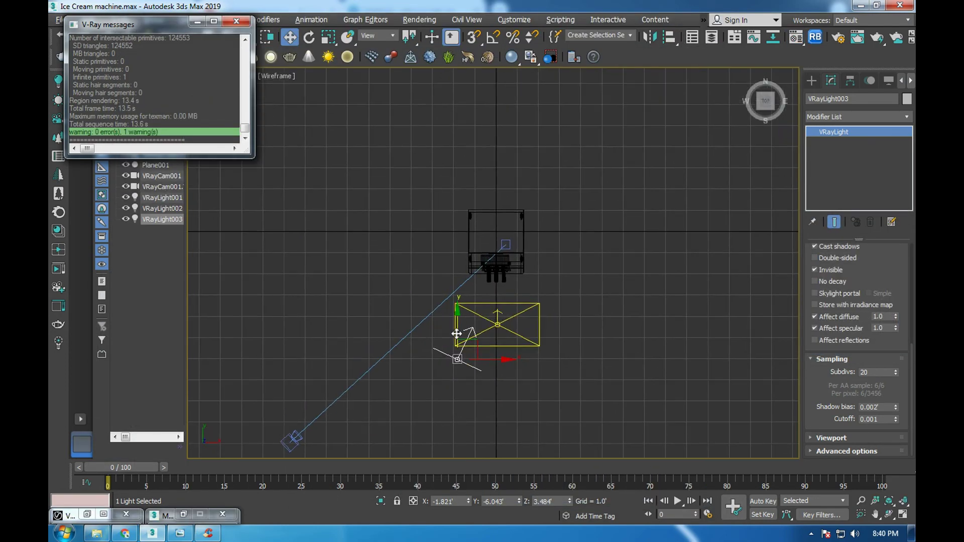
mouse_move(456, 333)
left_mouse_down("shift")
mouse_move(456, 162)
mouse_move(551, 288)
left_mouse_up("shift")
left_click(486, 318)
key("e")
key("w")
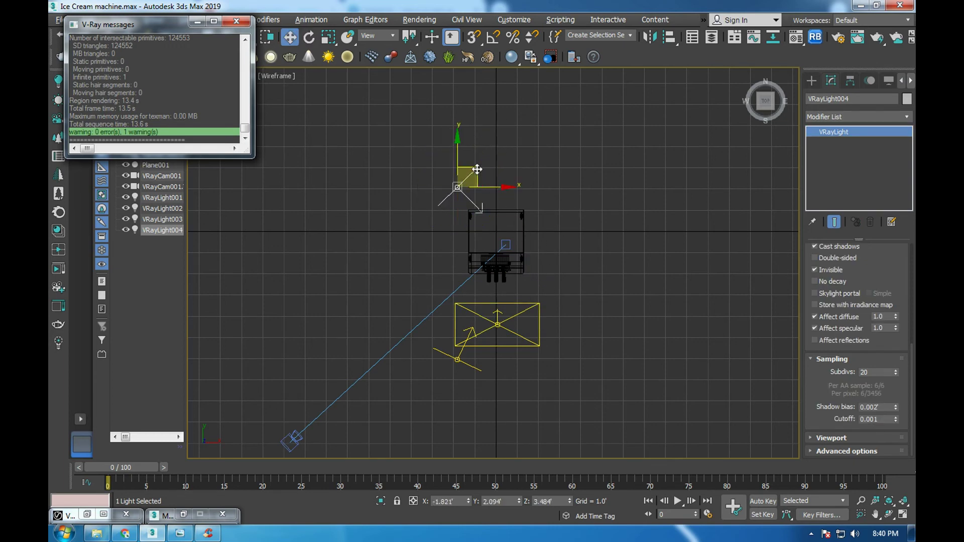
left_click_drag(476, 169, 424, 152)
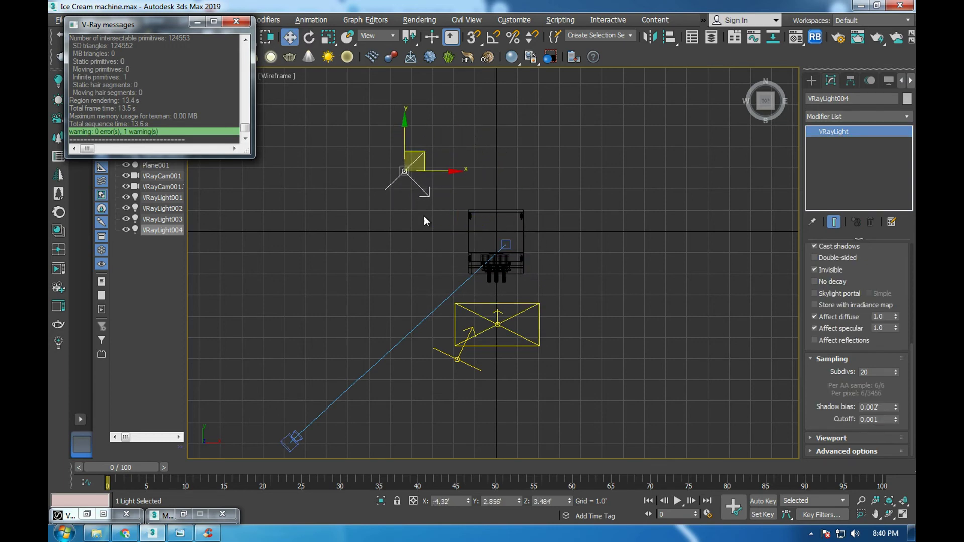
- Copy both left lights to the right, mirror them on X, and slide them inward
left_click(455, 360, "ctrl")
left_click_drag(466, 263, 706, 263, "shift")
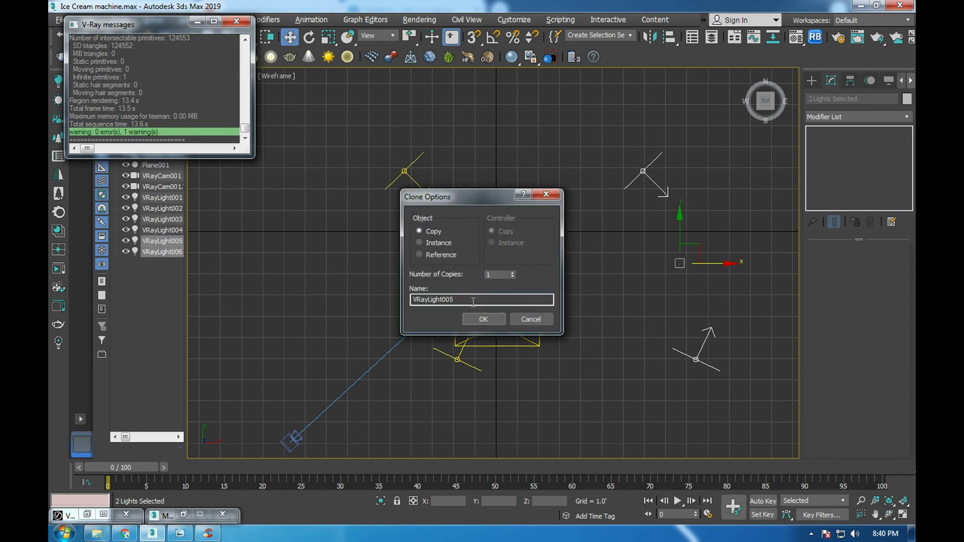
left_click(481, 319)
left_click(647, 39)
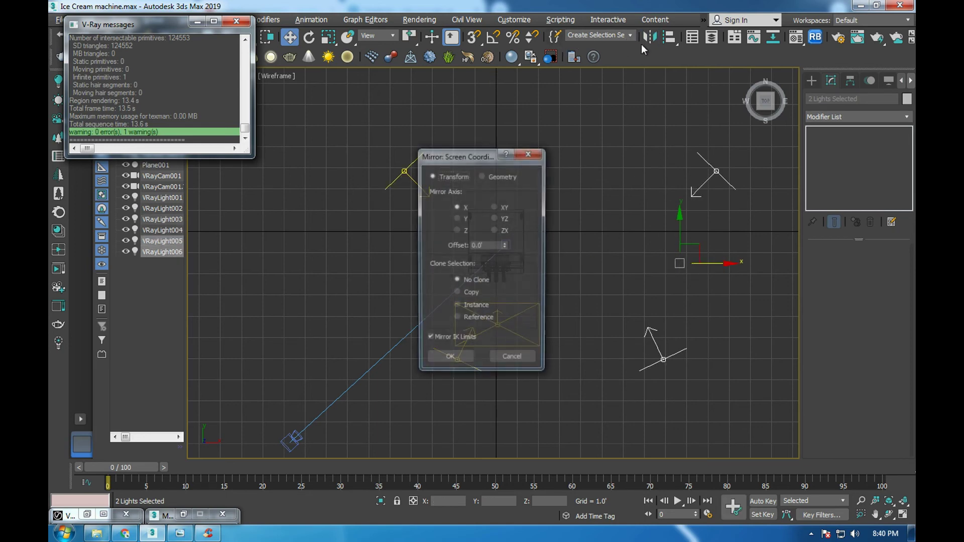
left_click(436, 361)
left_click_drag(718, 271, 616, 271)
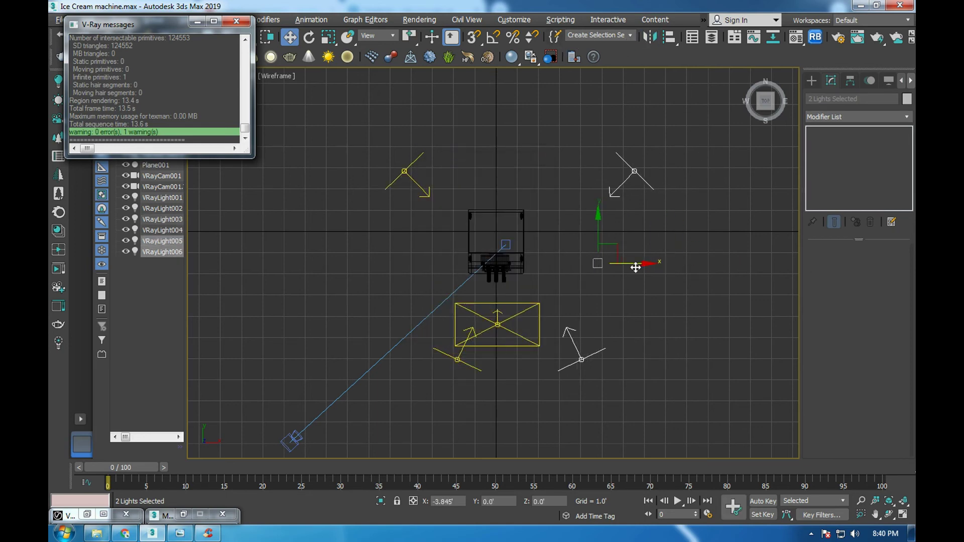
key("alt+w")
- Render the six-light setup from the maximised camera view and zoom in on the frame buffer
right_click(641, 316)
key("alt+w")
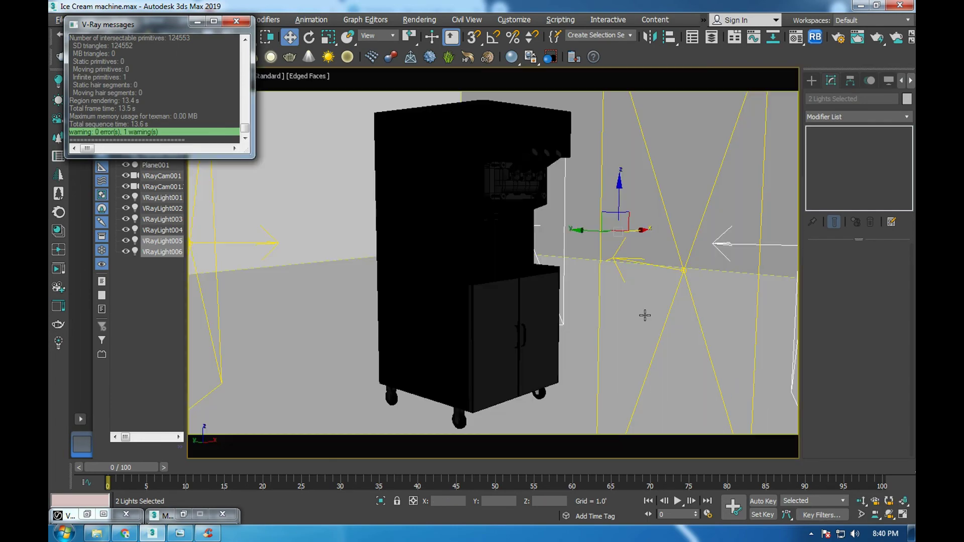
key("shift+q")
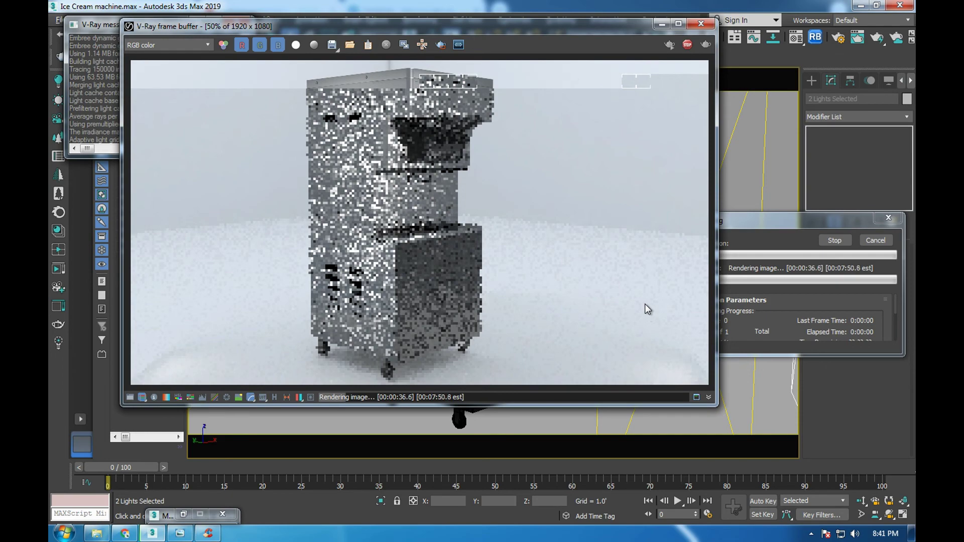
left_click(678, 24)
scroll(487, 159, "up", 3)
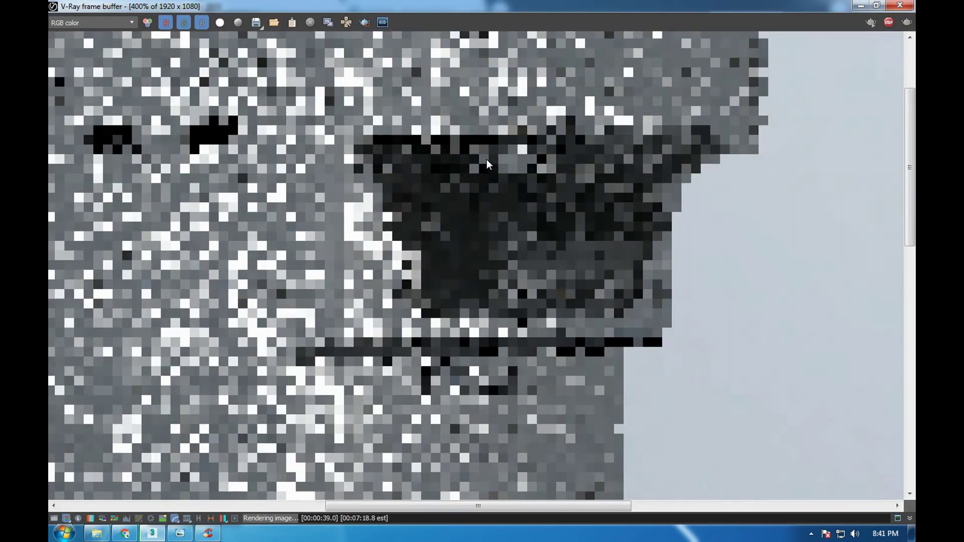
scroll(486, 158, "down", 2)
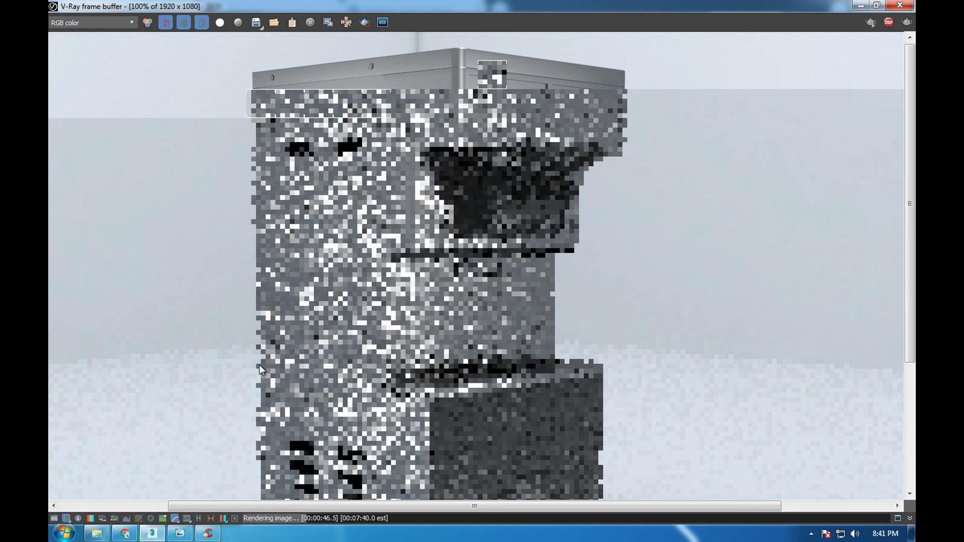
- Open Google in a new Chrome tab and run a first digital timer search
left_click(123, 534)
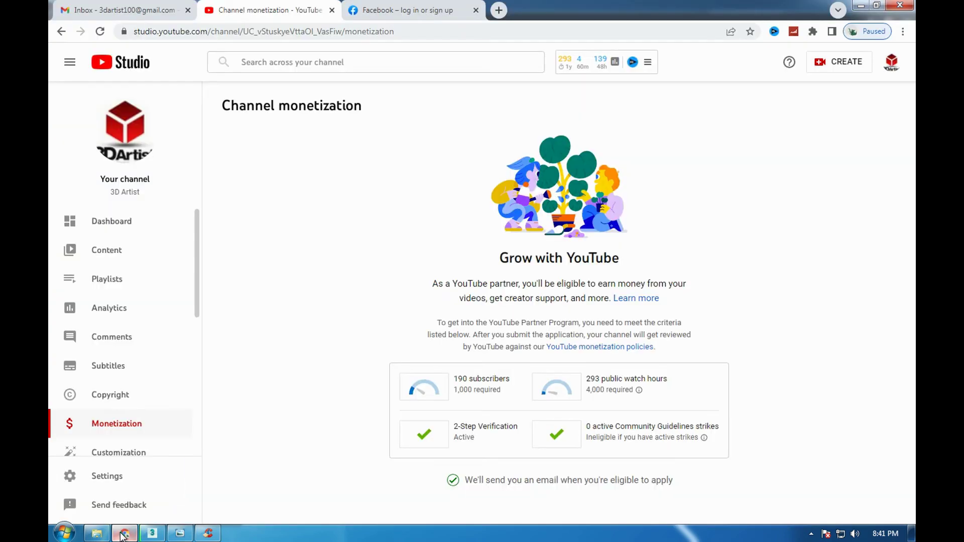
left_click(448, 6)
left_click(497, 9)
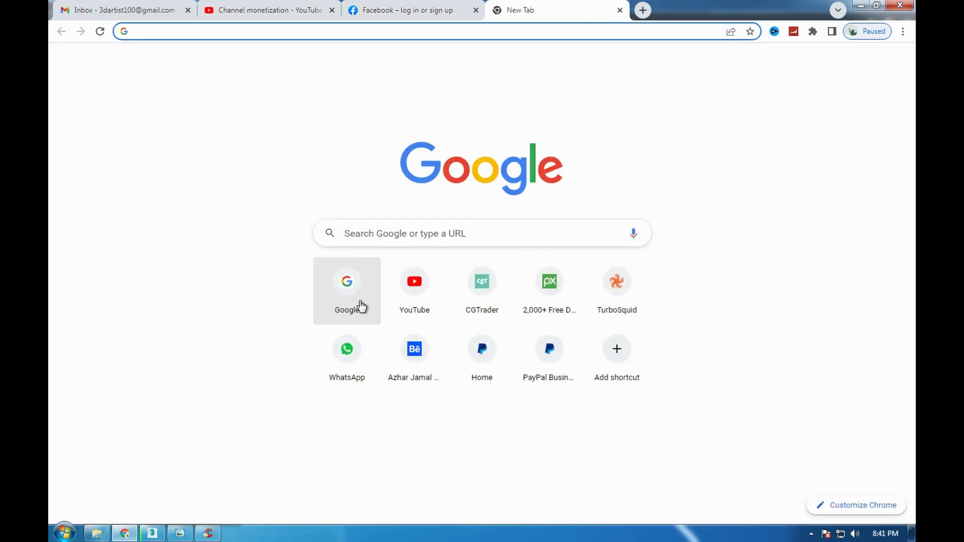
left_click(361, 303)
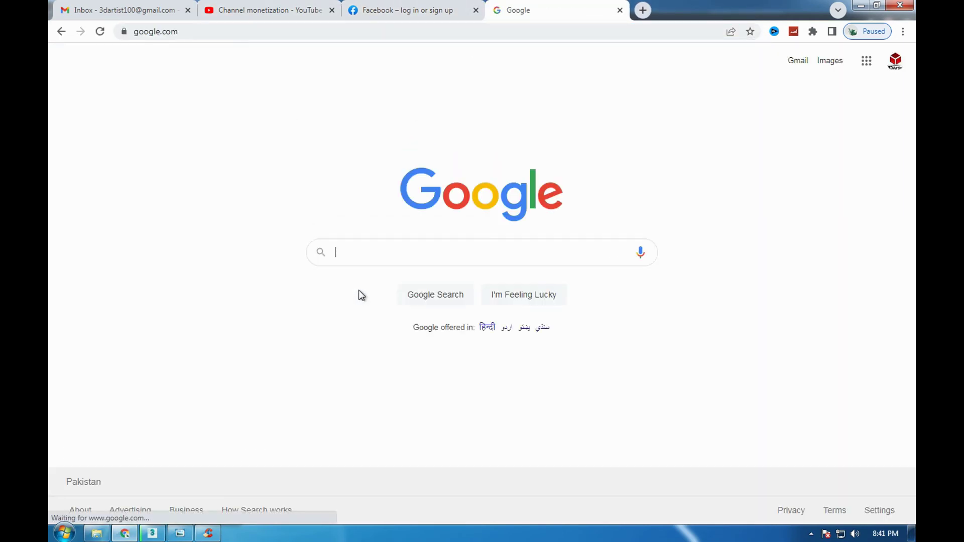
type("digitakl")
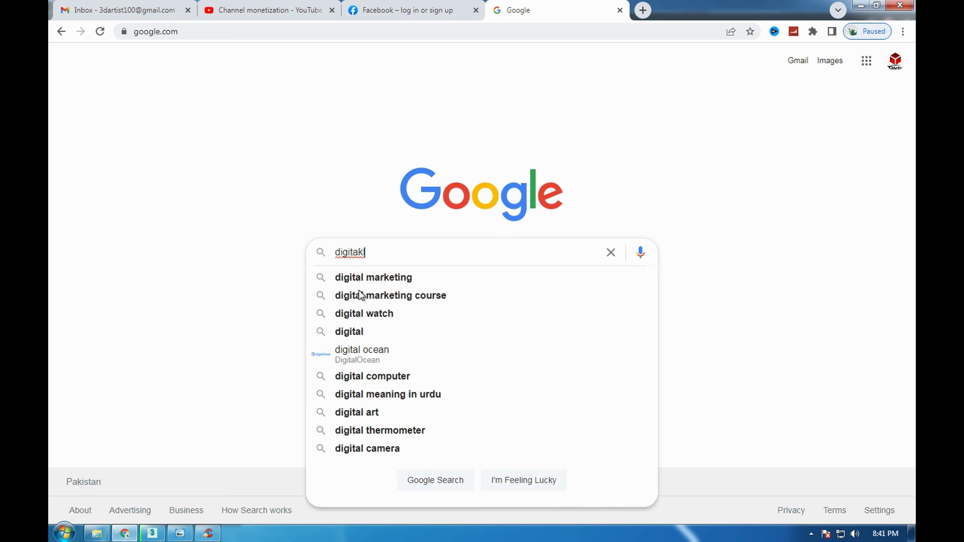
key("BackSpace")
type("a")
key("BackSpace")
type("l ti")
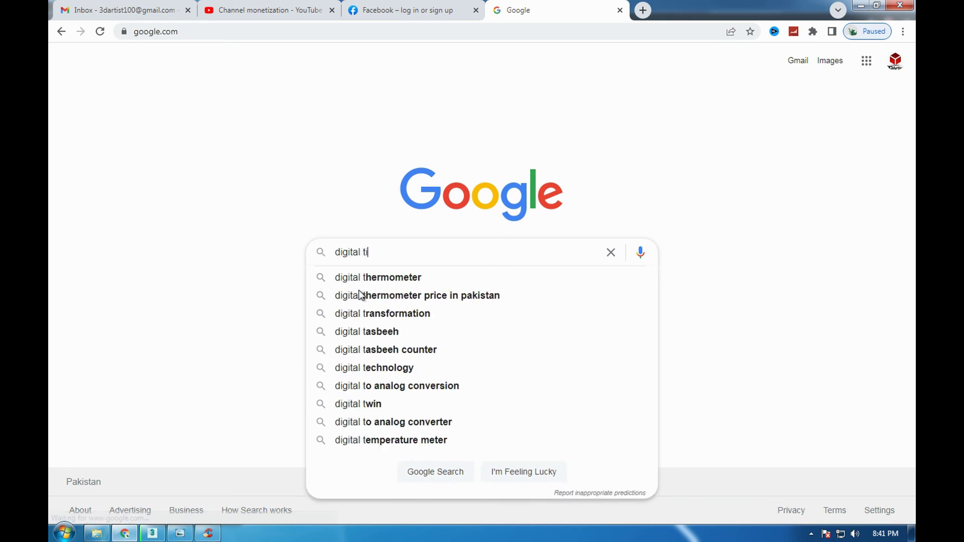
type("meer")
key("Return")
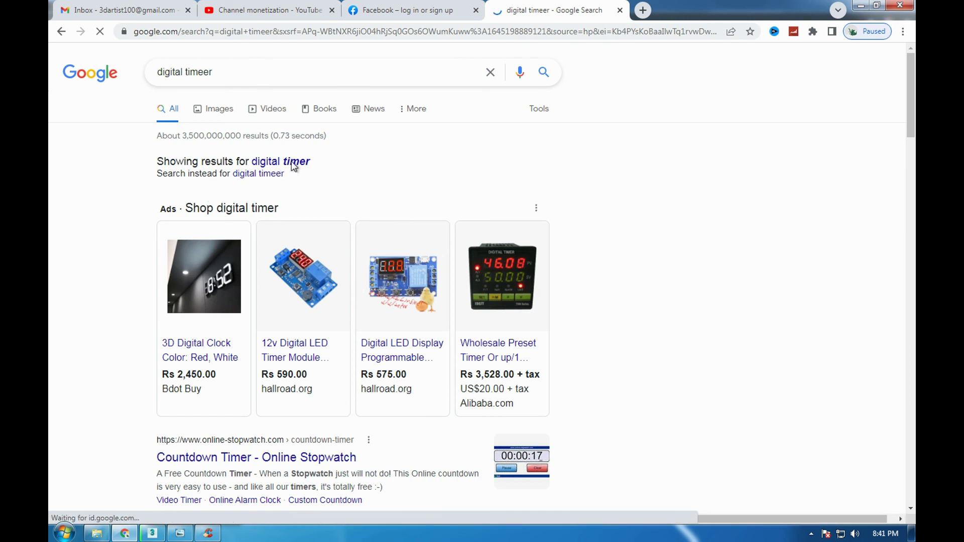
- Correct the query to 'digital timer texture' and show the Images results
left_click(261, 73)
key("BackSpace")
key("BackSpace")
type("r")
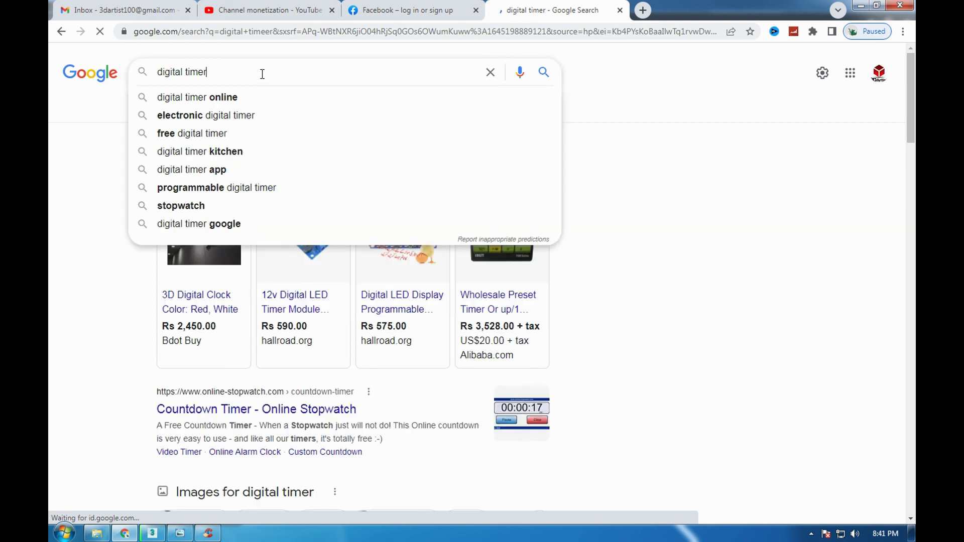
type(" tex")
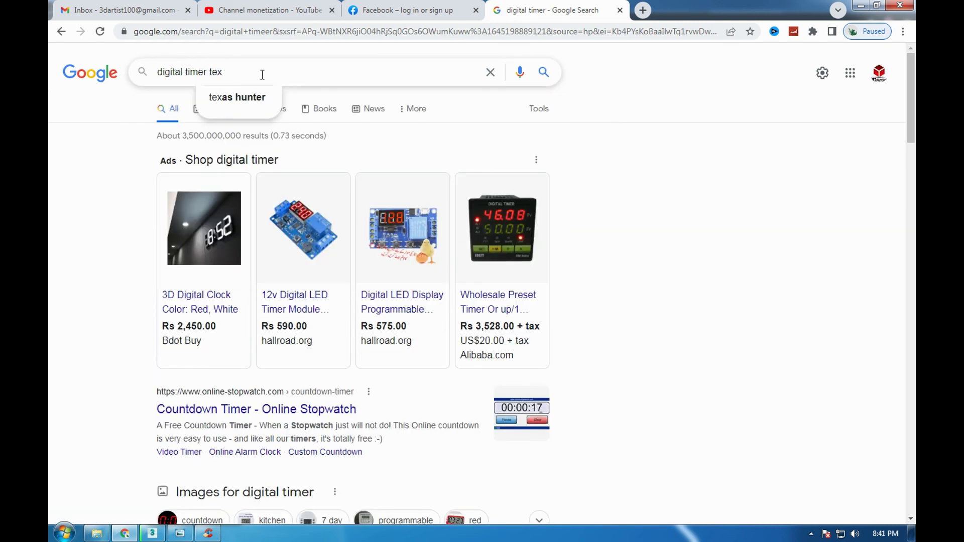
type("ture")
key("Return")
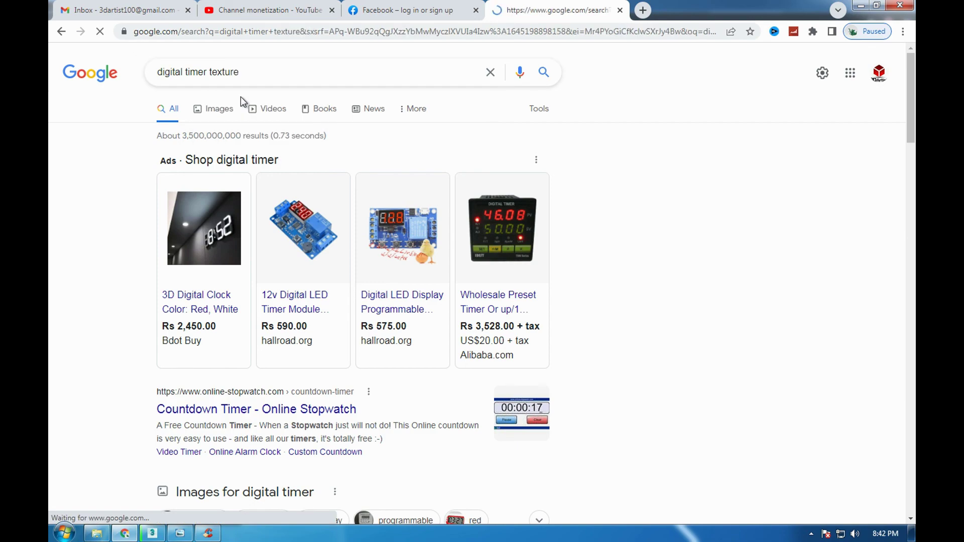
left_click(216, 115)
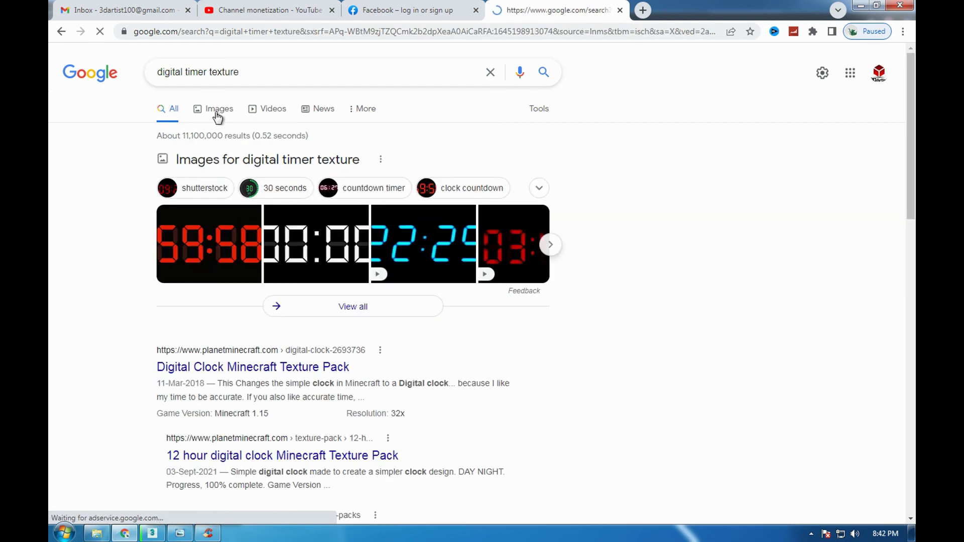
- Scroll through the digital clock display images, then switch to the reference photo
scroll(331, 356, "down", 6)
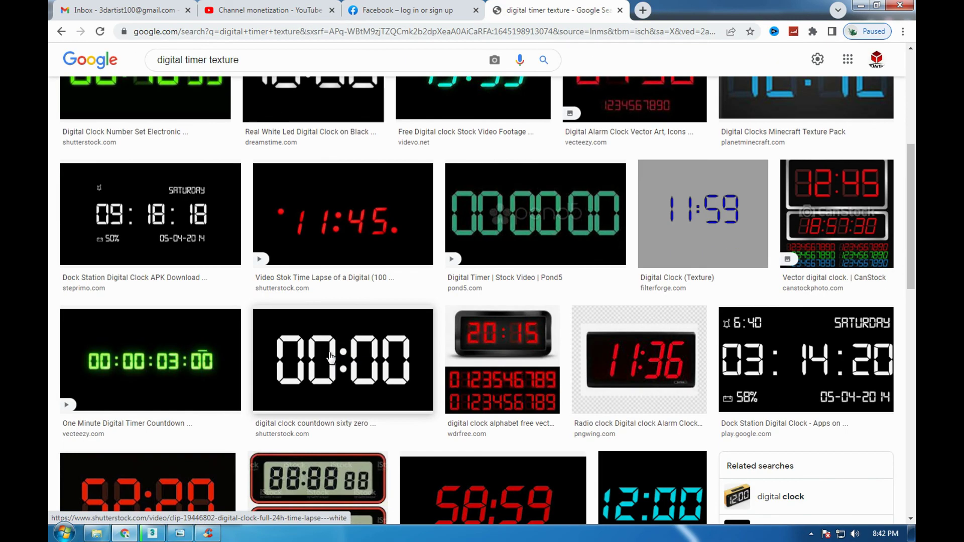
scroll(330, 358, "down", 3)
scroll(330, 358, "down", 4)
scroll(330, 357, "down", 4)
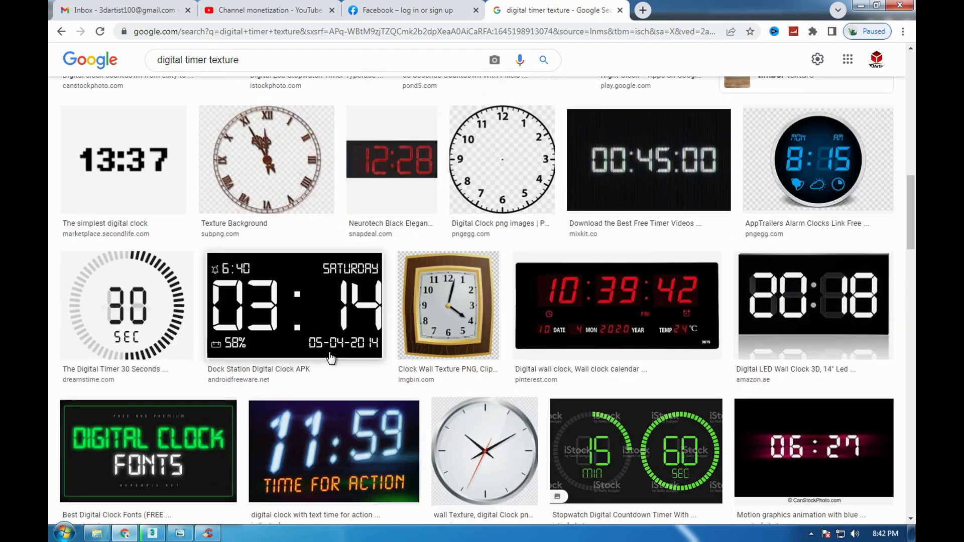
scroll(329, 357, "down", 1)
scroll(330, 357, "down", 3)
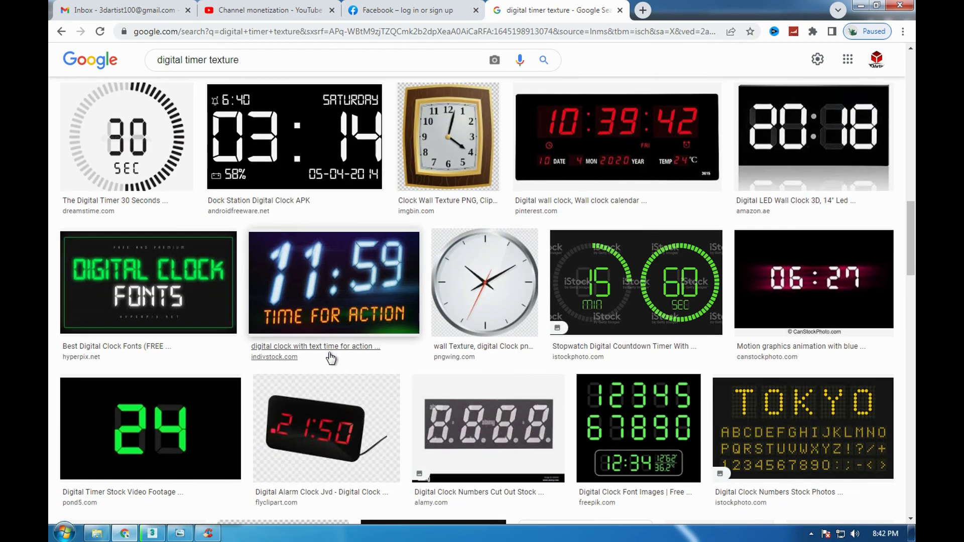
scroll(329, 357, "down", 5)
scroll(328, 357, "down", 5)
scroll(328, 356, "down", 3)
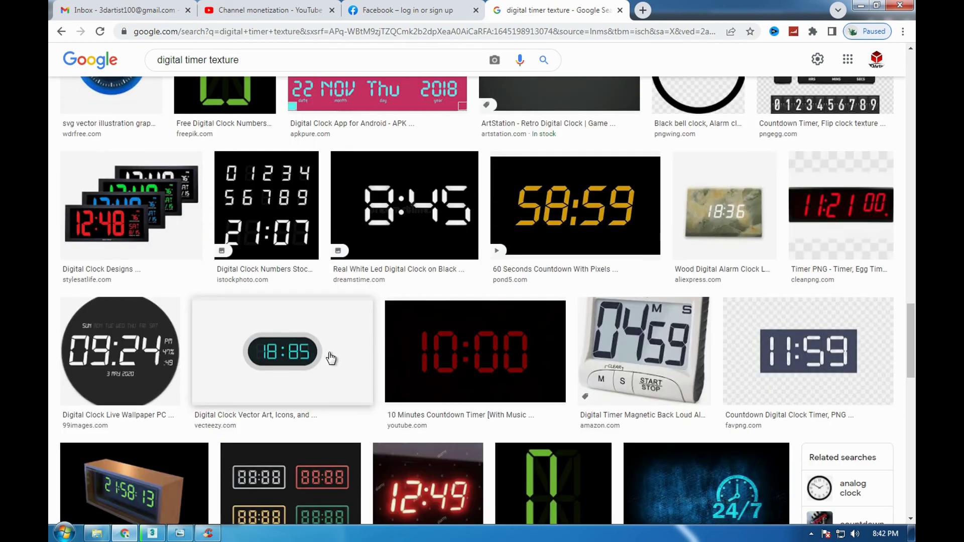
scroll(330, 357, "down", 3)
scroll(329, 357, "down", 3)
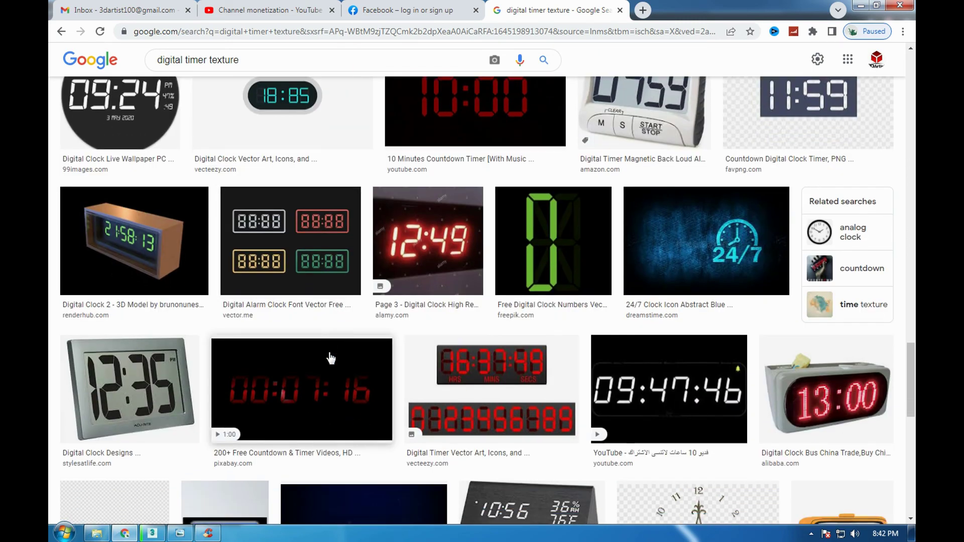
scroll(330, 356, "down", 3)
scroll(330, 357, "down", 2)
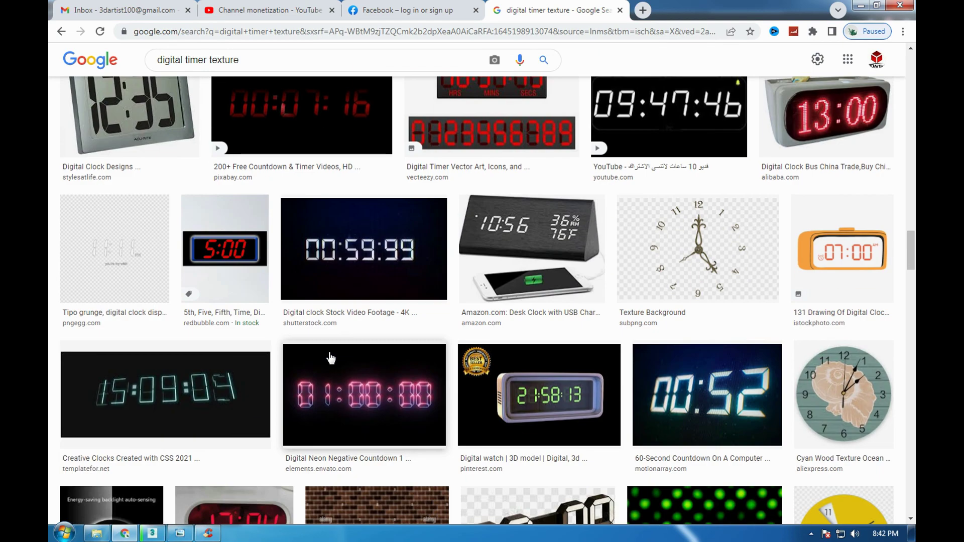
left_click(180, 535)
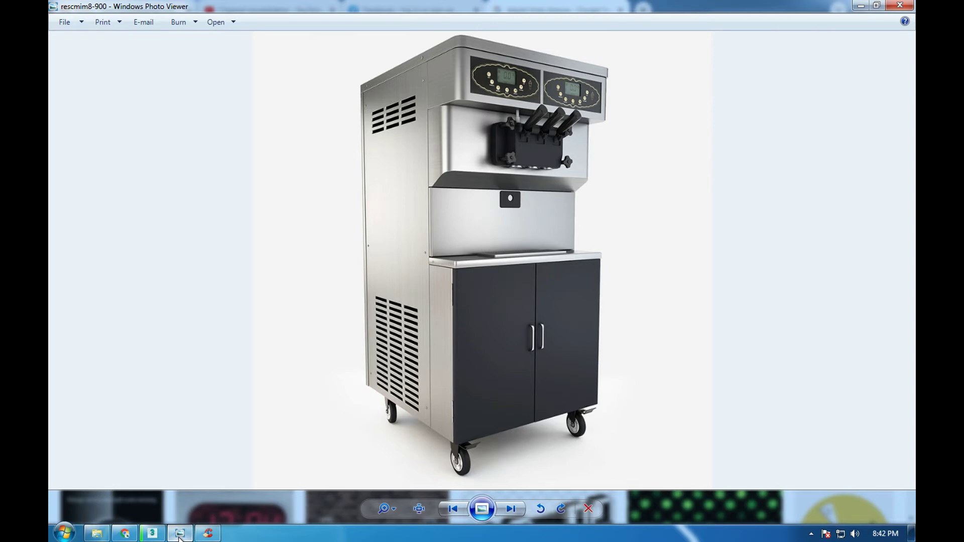
- Minimise the reference photo and return to the in-progress V-Ray render
left_click(179, 535)
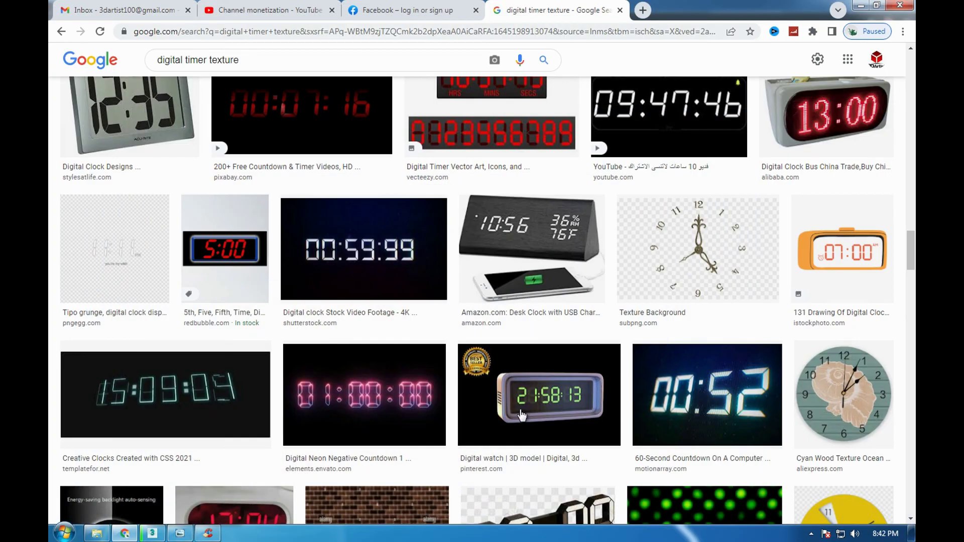
left_click(152, 533)
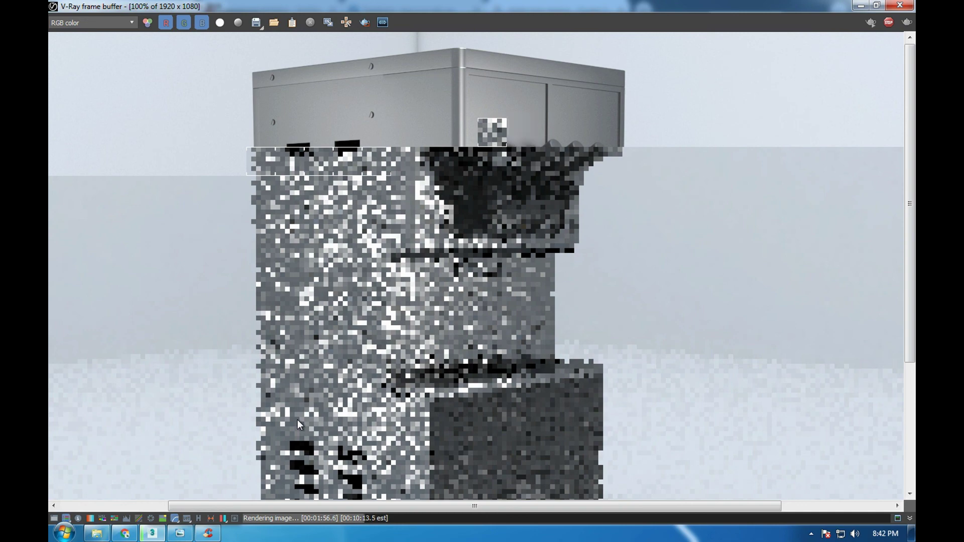
- Glance at the reference photo again, then restore the V-Ray frame buffer to normal size
left_click(181, 534)
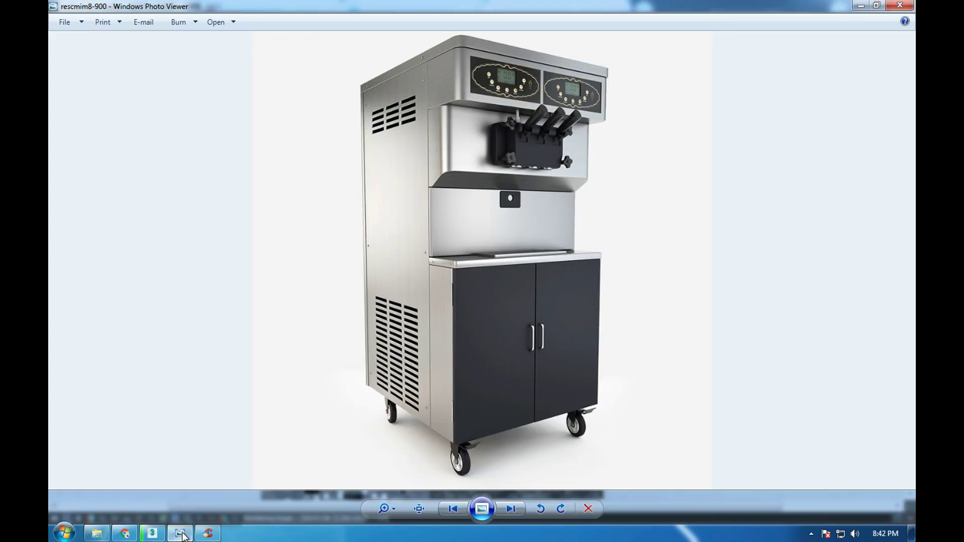
left_click(182, 534)
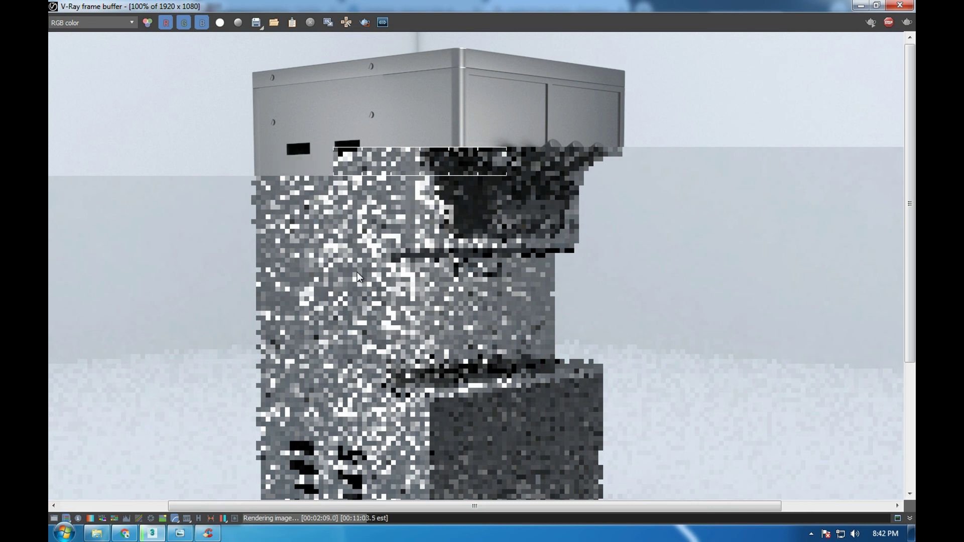
left_click(876, 5)
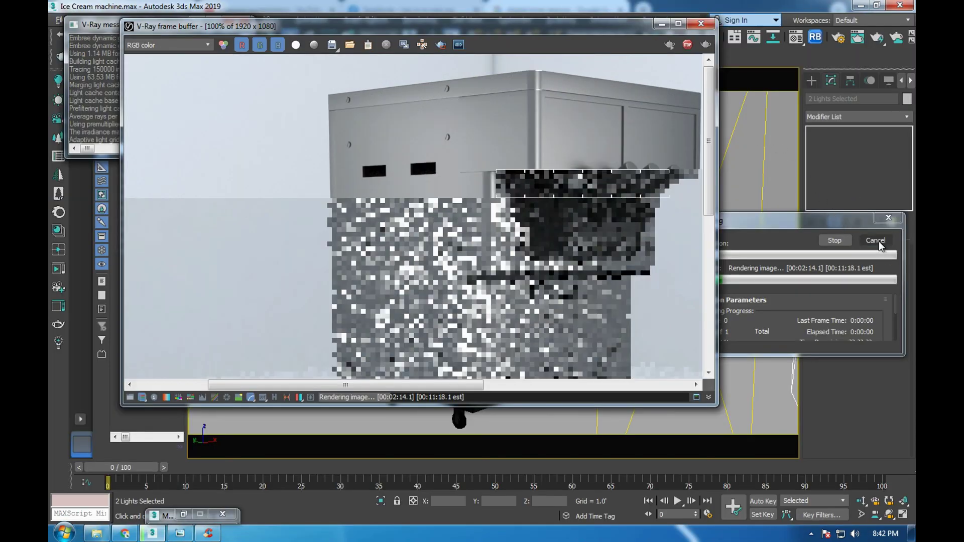